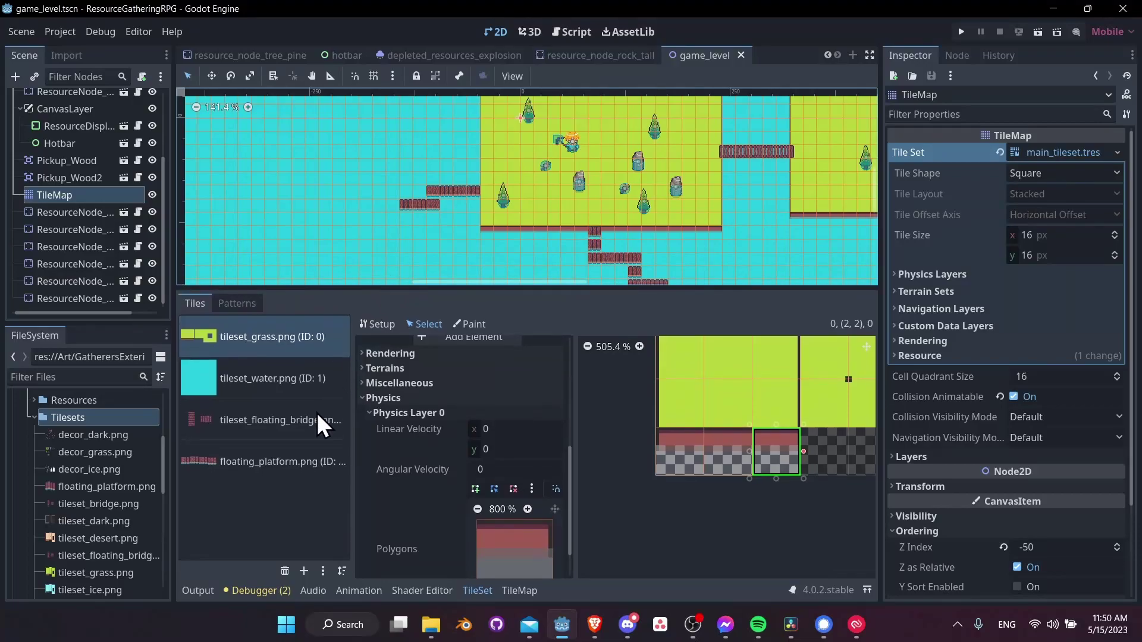
Step: Add decor_grass.png to the tile set as an atlas and automatically create its tiles
scroll(341, 259, "down", 1)
middle_click_drag(324, 243, 276, 202)
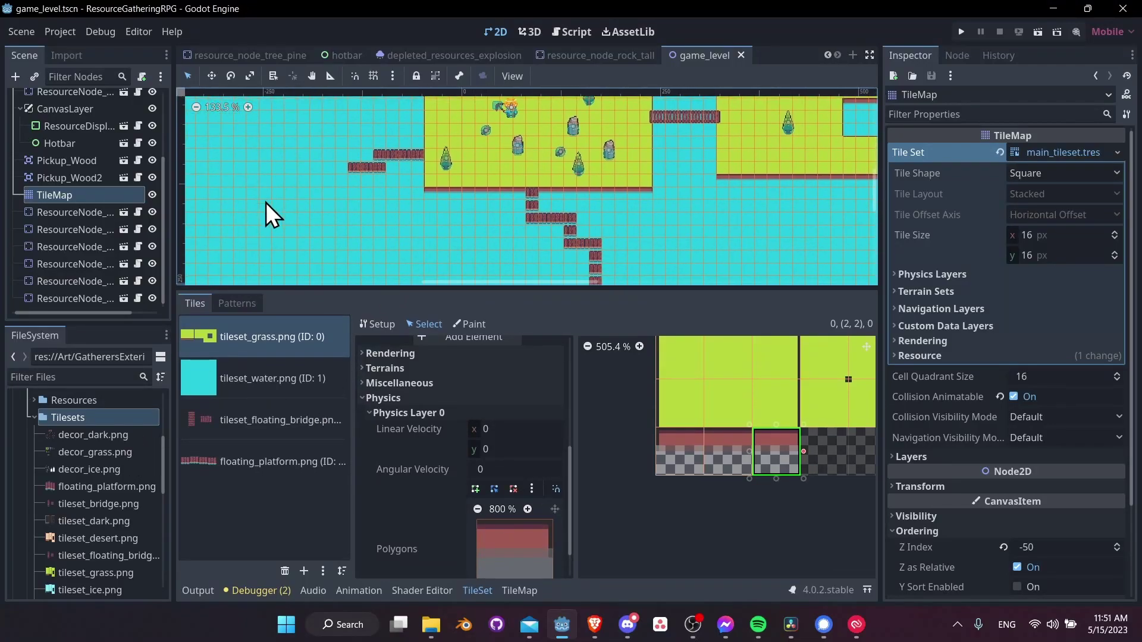
scroll(273, 224, "up", 3)
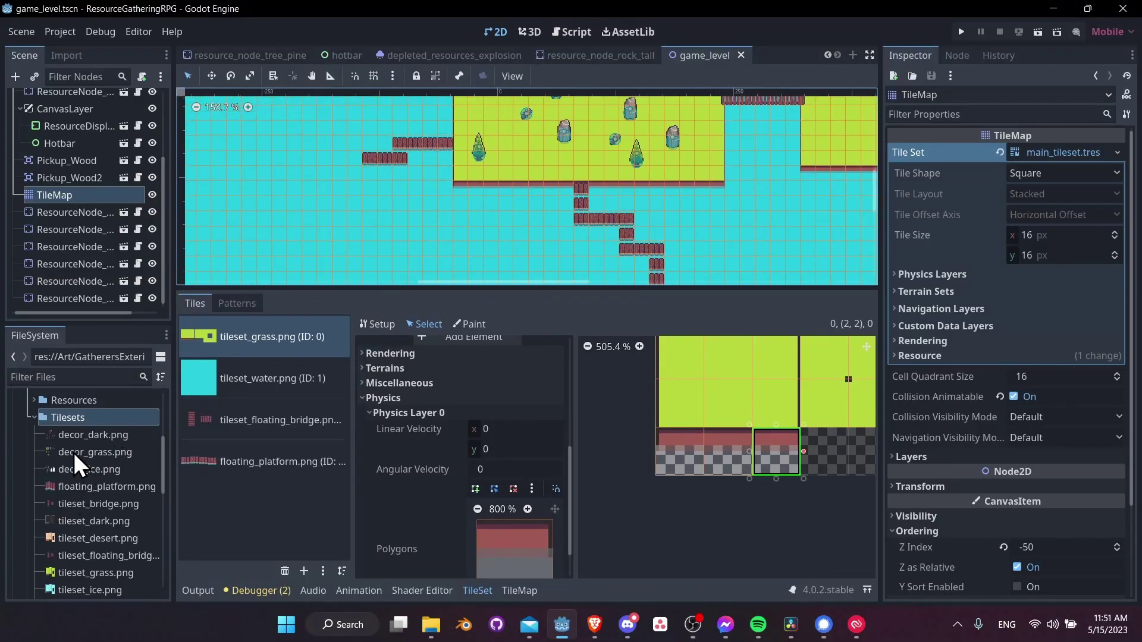
left_click_drag(74, 452, 227, 495)
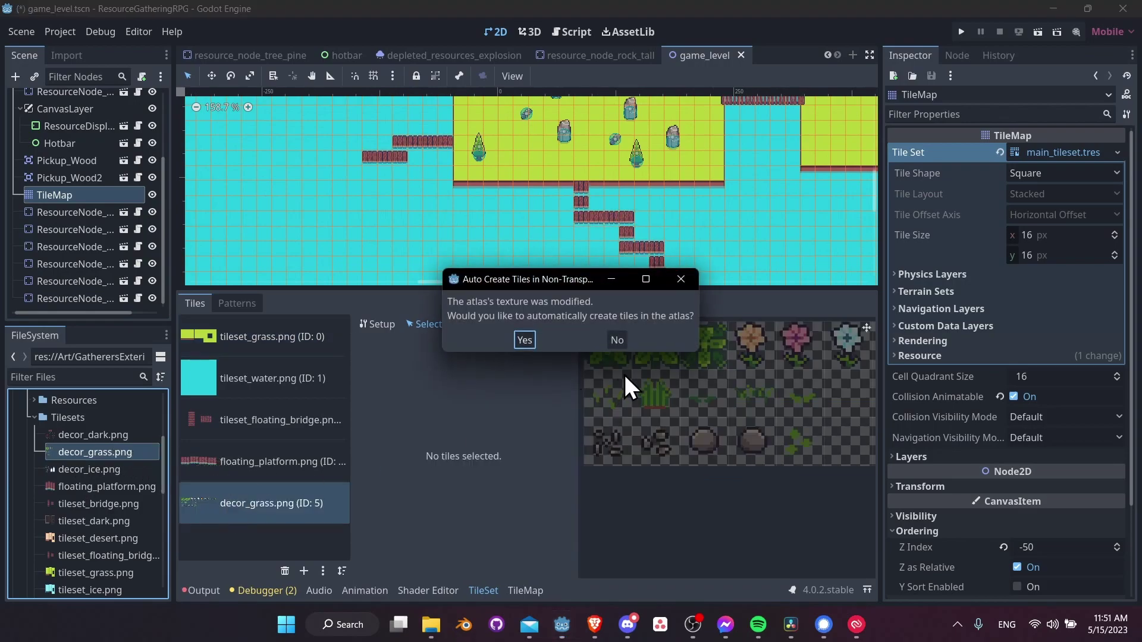
left_click(525, 339)
Step: Choose the Top layer for tile painting, select all decor_grass tiles, and enable random tile placement
scroll(708, 440, "down", 3)
scroll(627, 154, "up", 6)
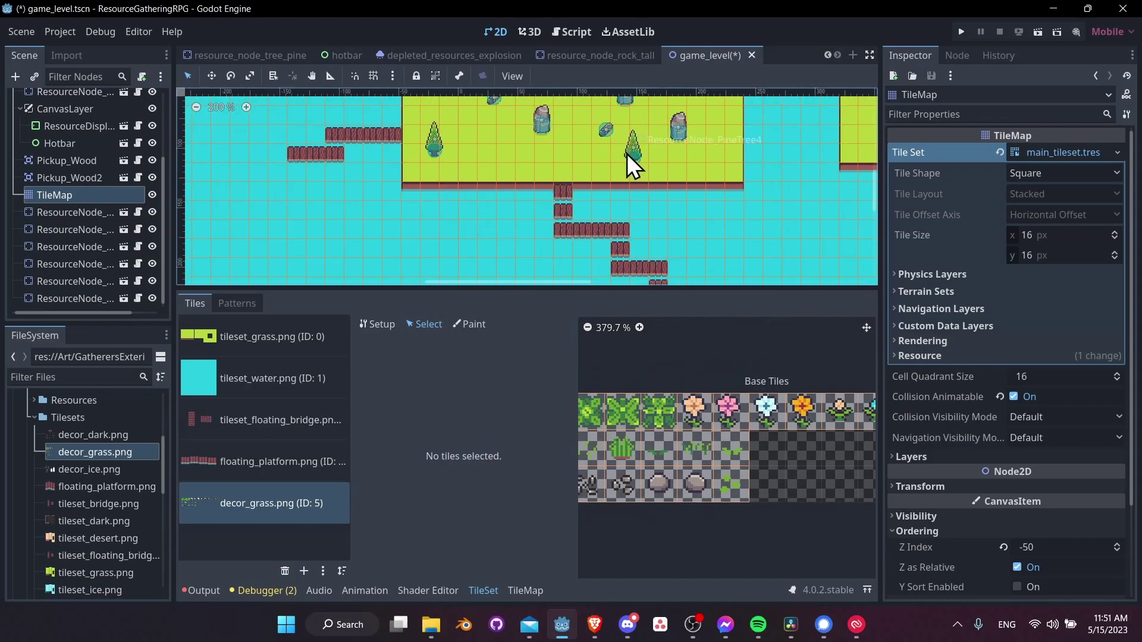
middle_click_drag(590, 158, 673, 236)
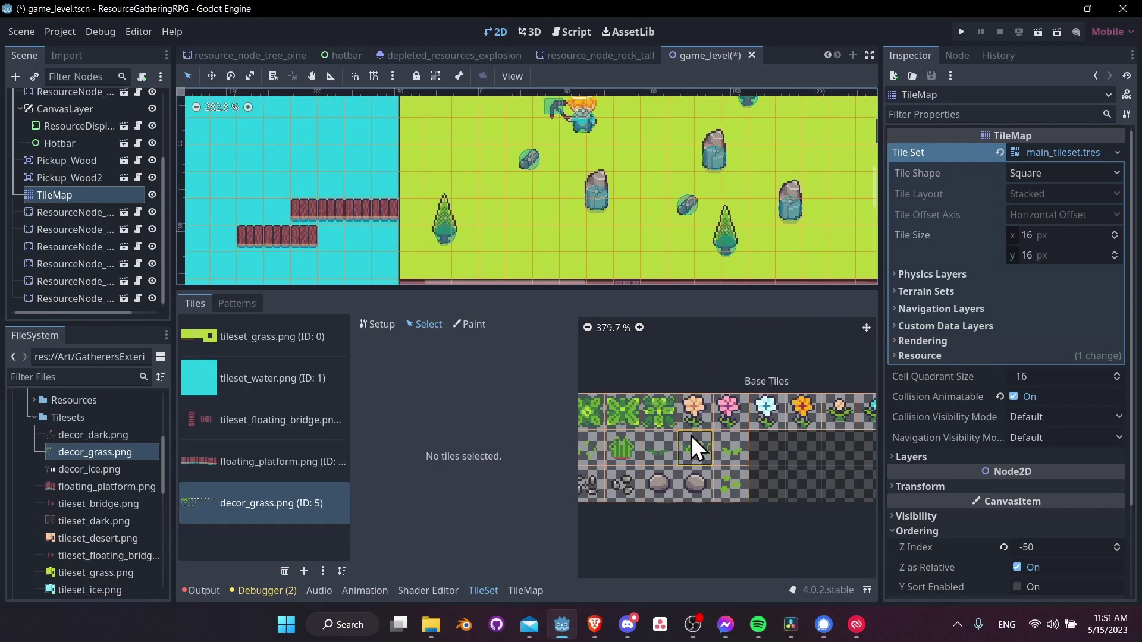
left_click(520, 593)
left_click(774, 301)
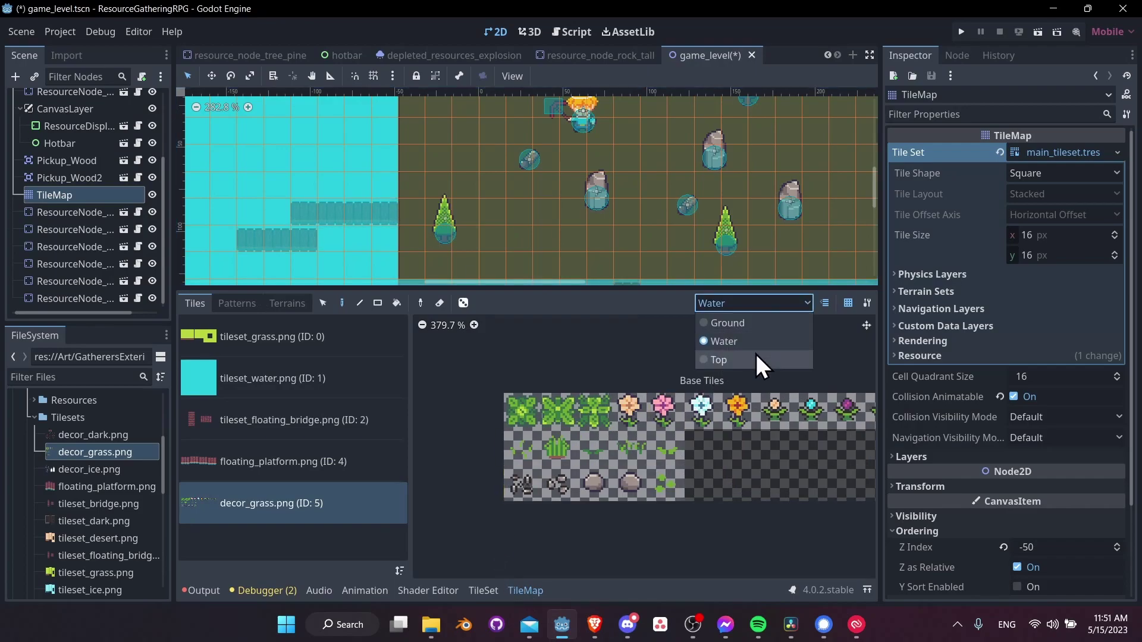
left_click(754, 356)
middle_click_drag(611, 235, 462, 246)
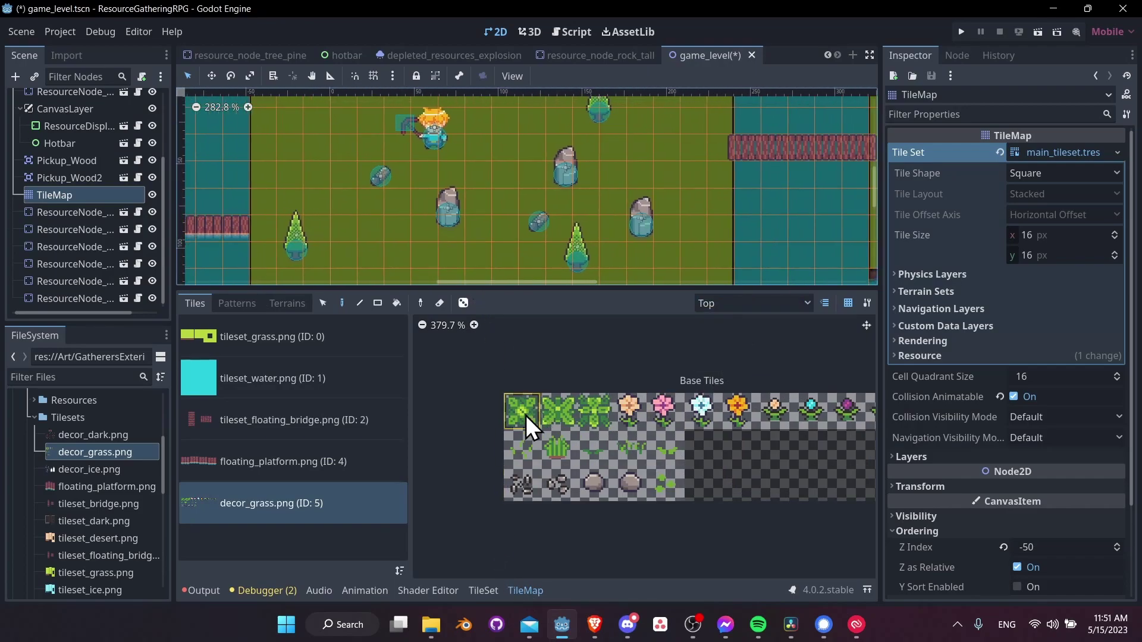
middle_click_drag(848, 426, 791, 408)
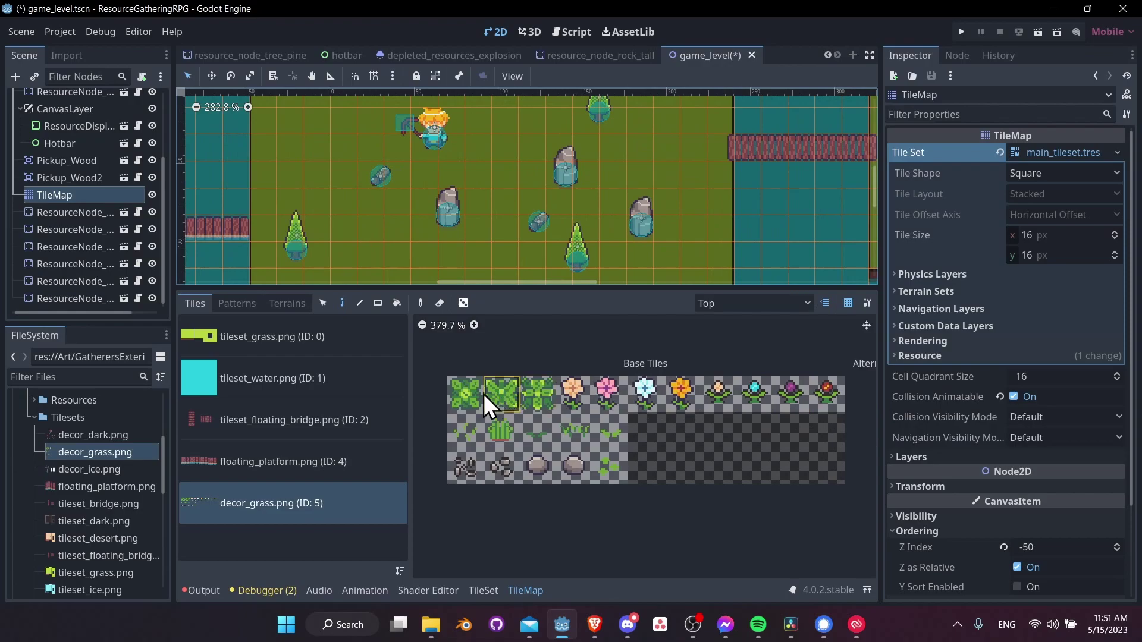
left_click_drag(483, 393, 616, 467)
left_click_drag(637, 395, 825, 394, "shift")
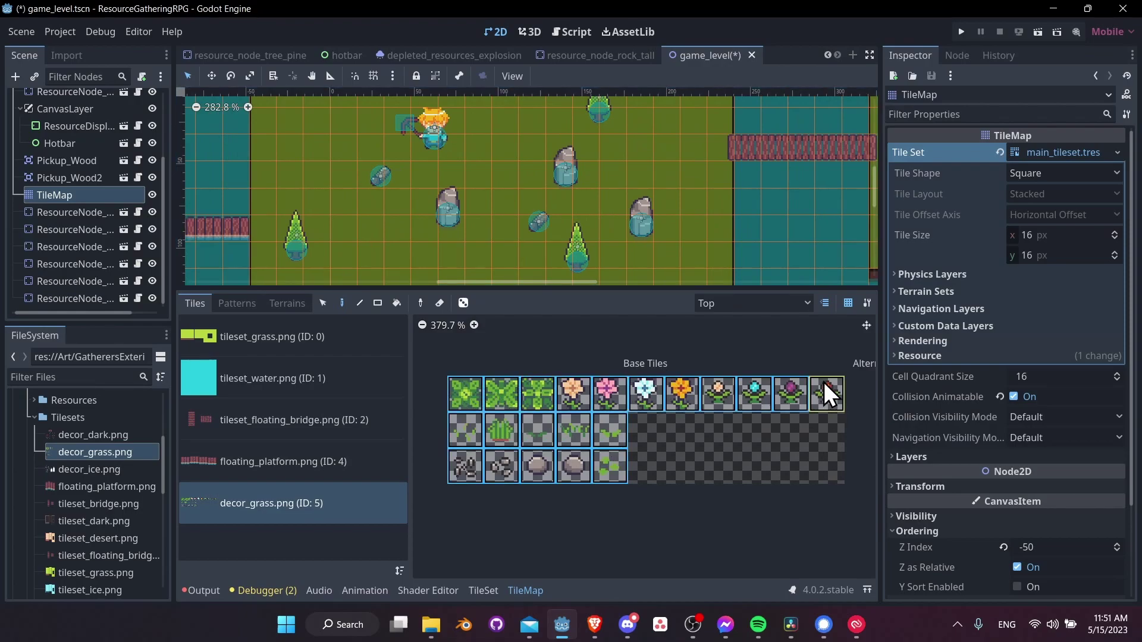
left_click(463, 302)
Step: Scatter random grass decorations over free ground cells of the main grass island
scroll(372, 243, "down", 1)
left_click(373, 241)
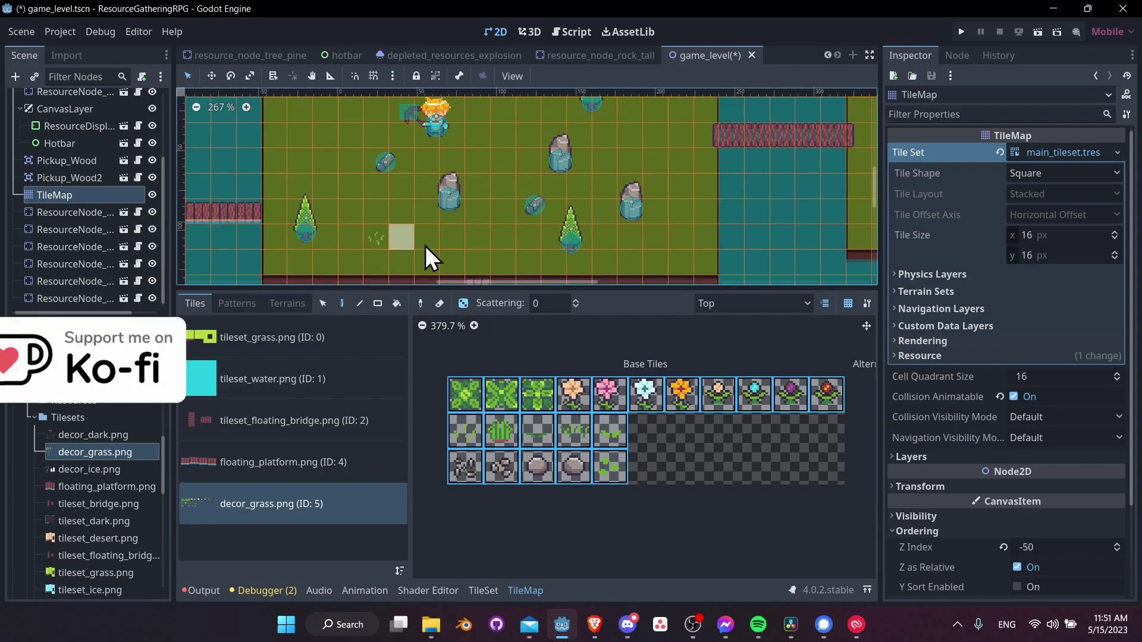
left_click(323, 135)
middle_click_drag(366, 135, 307, 219)
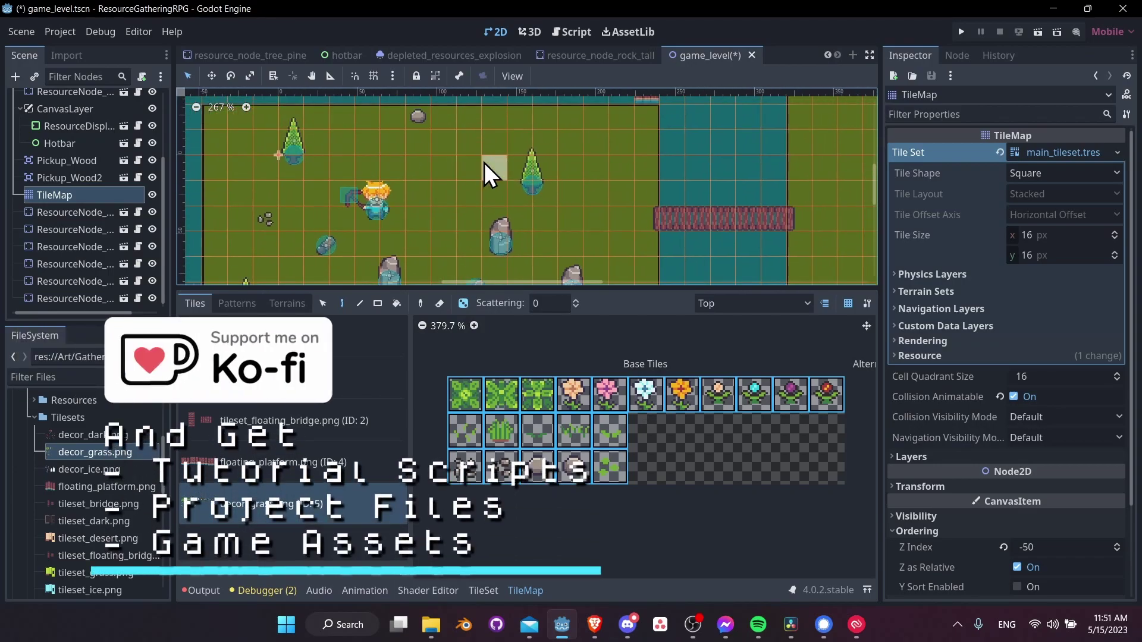
left_click(624, 224)
scroll(639, 178, "down", 3)
left_click(619, 202)
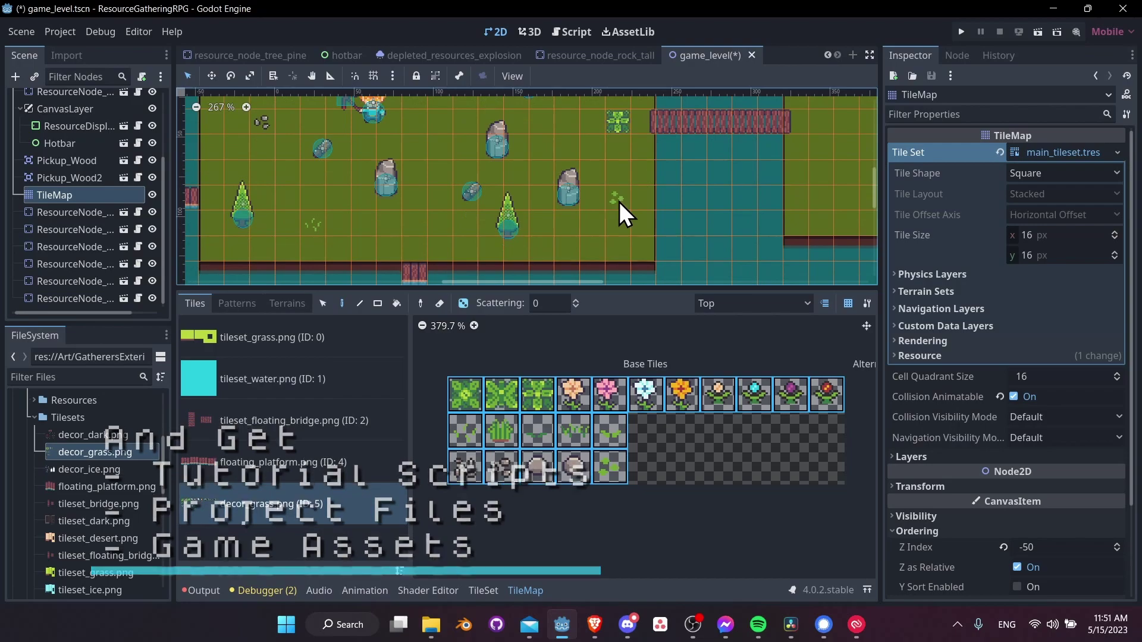
Step: Scatter random decorations over the neighbouring grass island and near the main island's lower edge, and save the scene
middle_click_drag(729, 210, 520, 252)
scroll(742, 141, "right", 3)
scroll(691, 176, "up", 2)
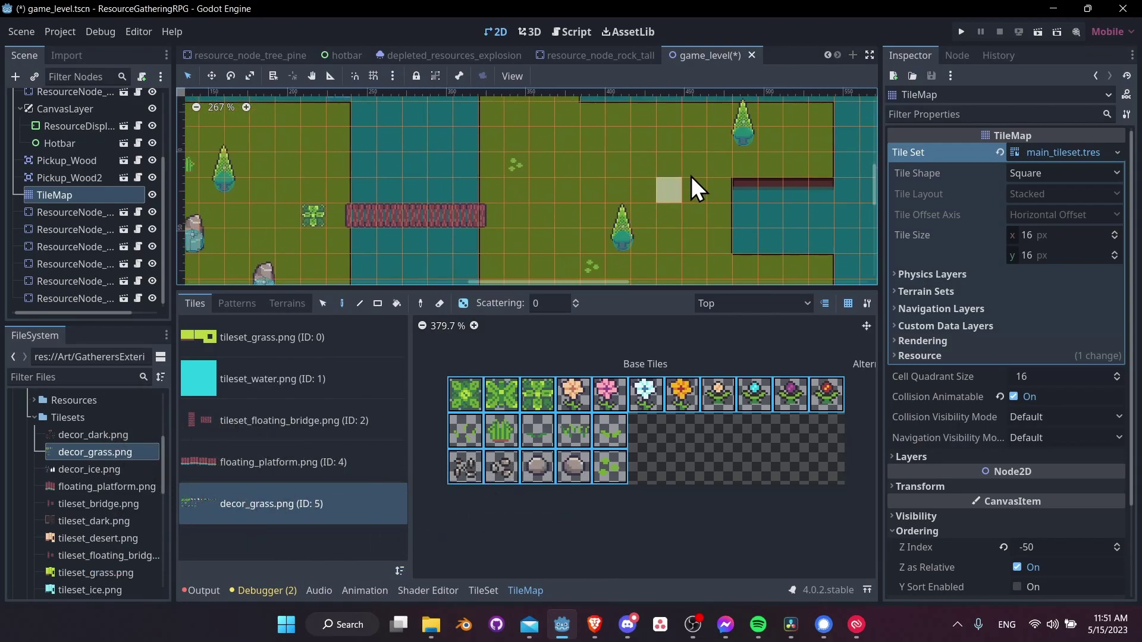
scroll(648, 149, "down", 2)
scroll(649, 145, "right", 1)
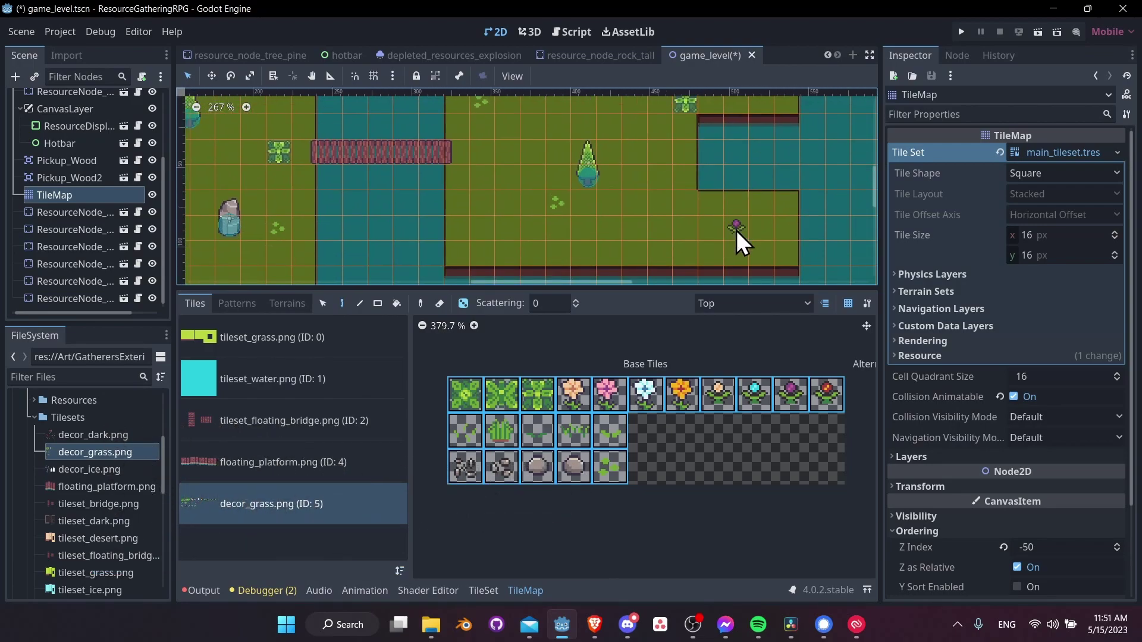
scroll(627, 204, "left", 15)
scroll(627, 204, "down", 5)
key("ctrl+s")
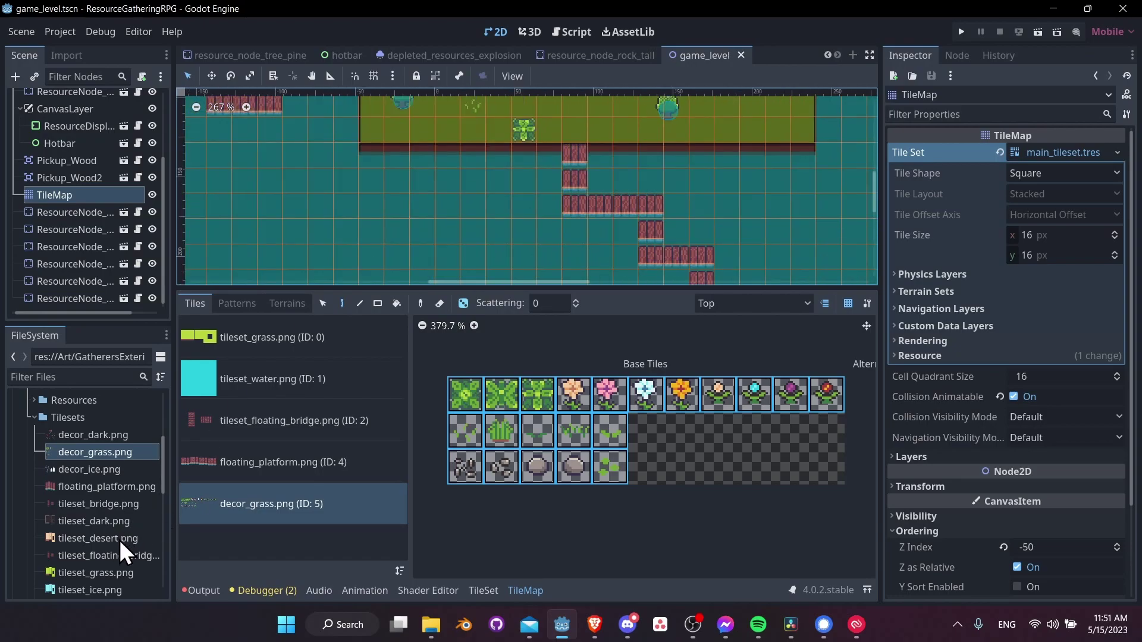
Step: Add tileset_desert.png to the tile set as an atlas and automatically create its tiles
left_click_drag(109, 541, 244, 538)
left_click(486, 590)
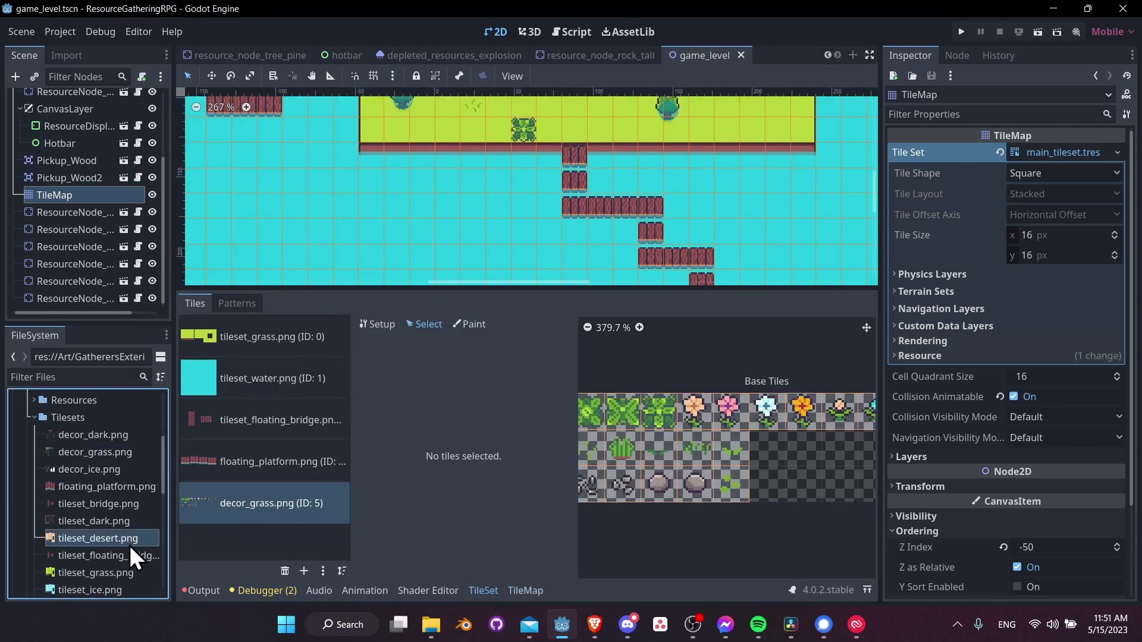
left_click_drag(78, 540, 234, 531)
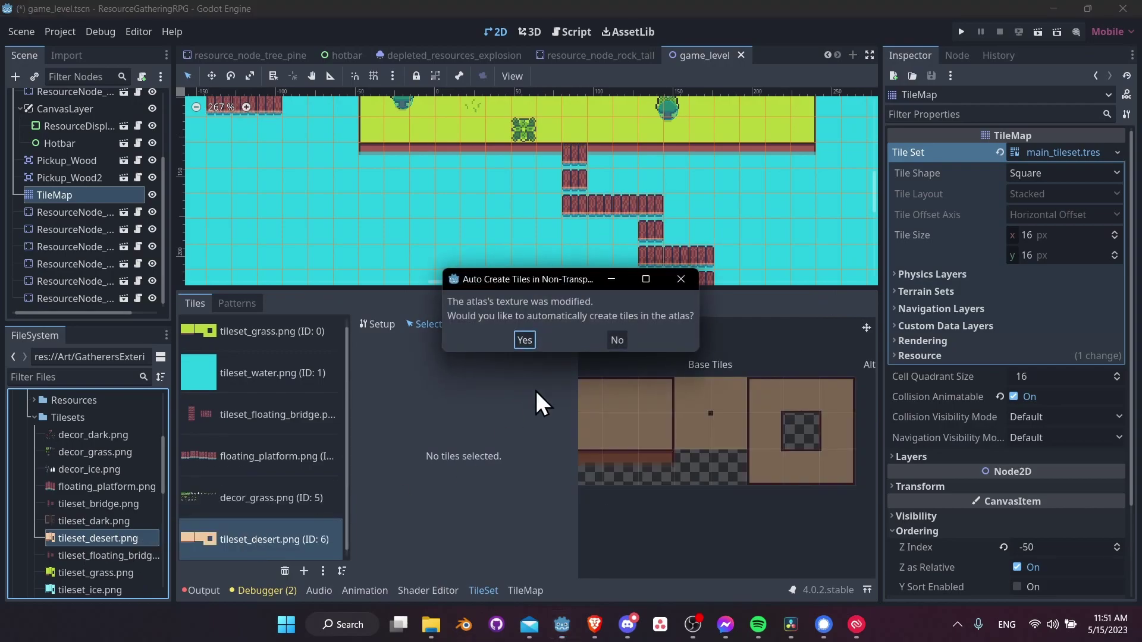
left_click(530, 334)
Step: Paint a 16 by 5 tile desert rectangle at the end of the bridge path, with a 6 by 3 tile block above it
middle_click_drag(665, 405, 742, 393)
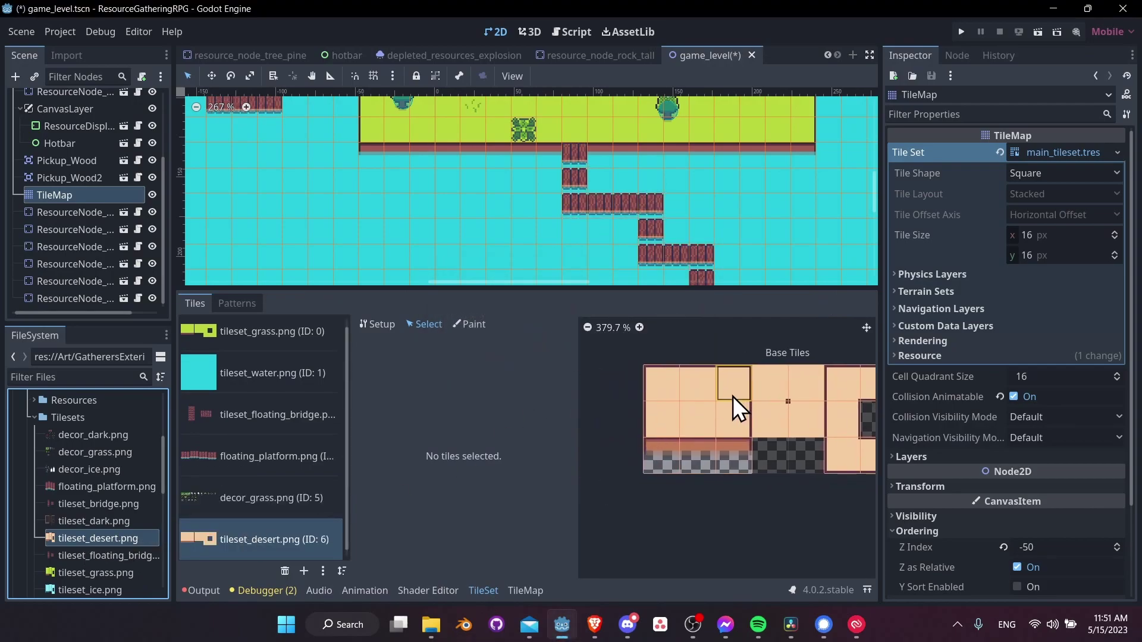
middle_click_drag(668, 243, 401, 178)
left_click(704, 425)
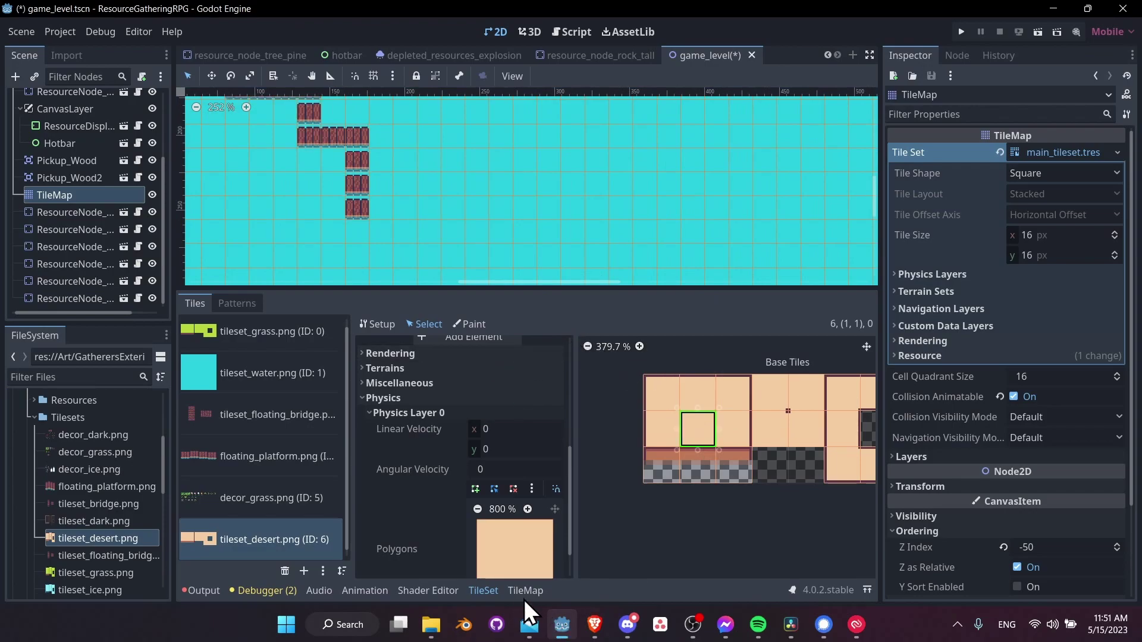
left_click(525, 590)
left_click_drag(553, 290, 559, 343)
left_click(595, 420)
left_click(633, 444)
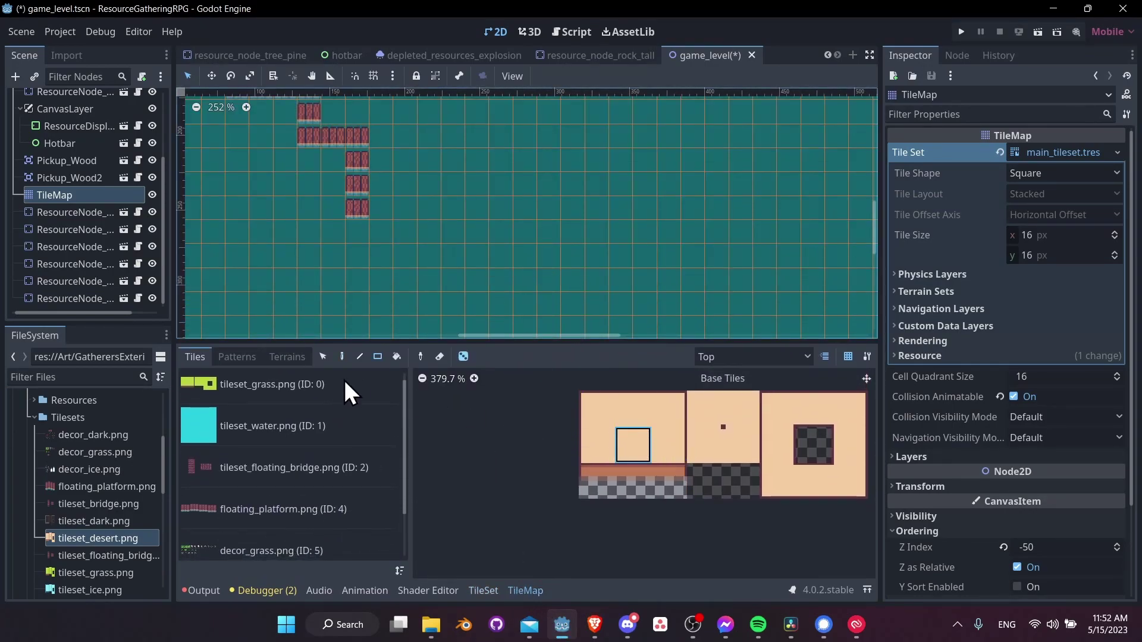
middle_click_drag(391, 275, 289, 270)
left_click_drag(280, 202, 631, 290)
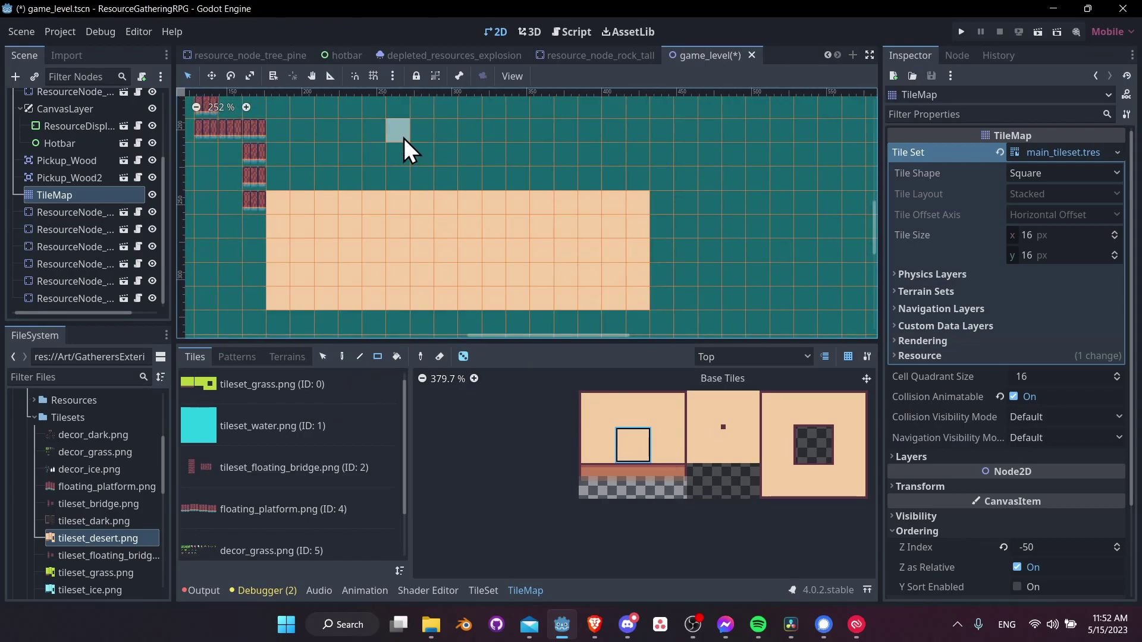
left_click_drag(404, 138, 519, 186)
Step: Line the desert island's bottom with cliff tiles, using matching tiles for the middle and right end
left_click(633, 480)
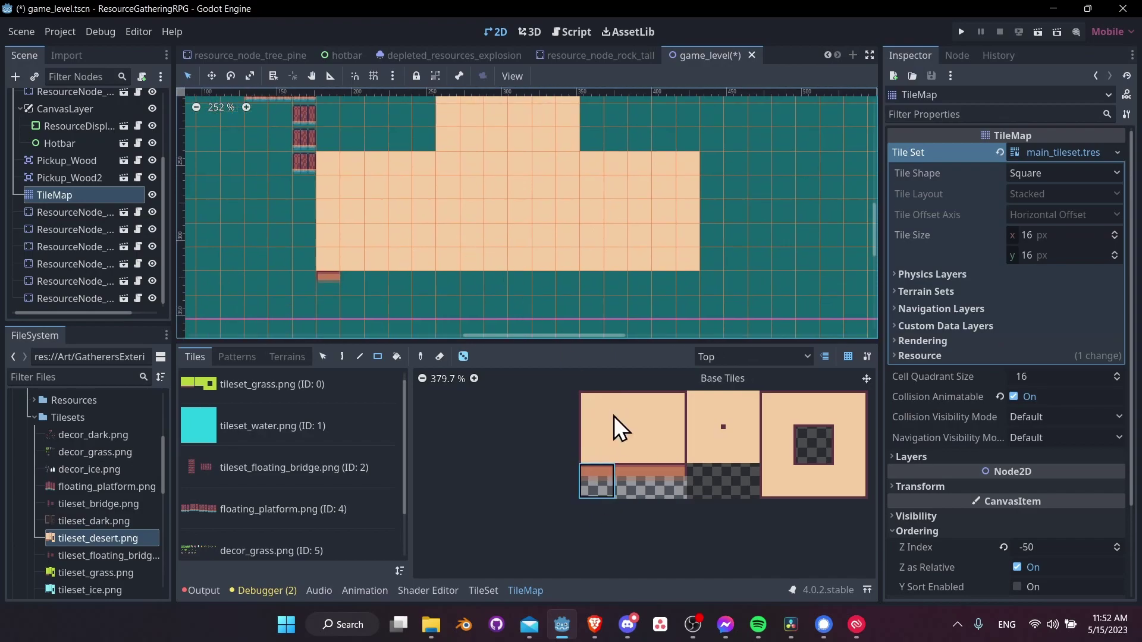
left_click_drag(352, 279, 667, 287)
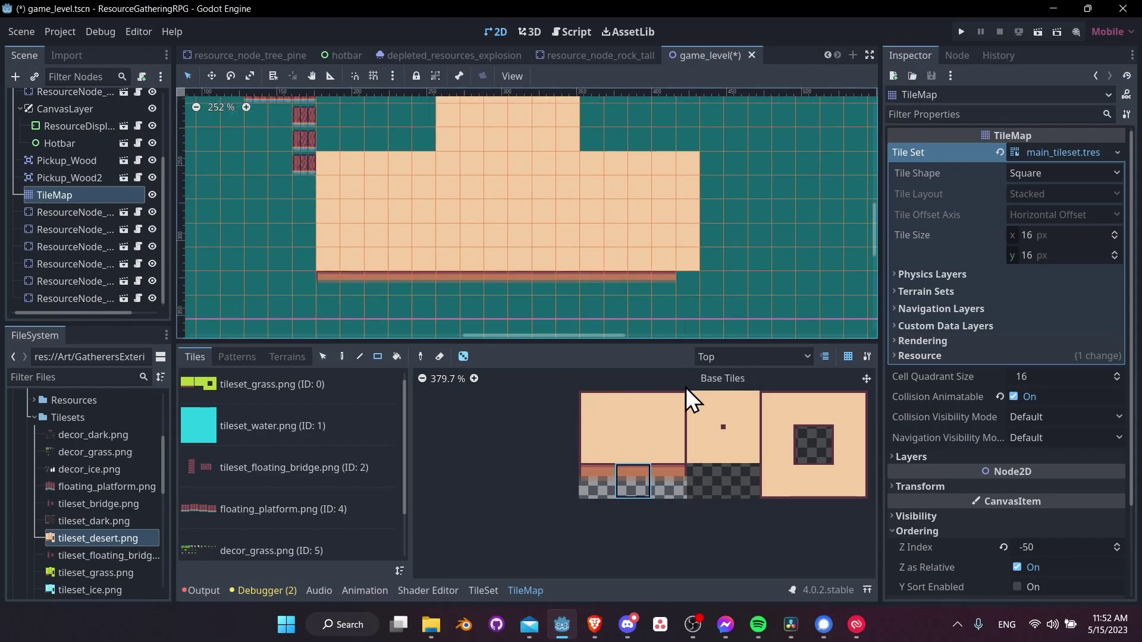
left_click(669, 478)
left_click(691, 273)
Step: Paint border tiles along the sides of the desert's wide area and of its upper block
left_click(597, 446)
left_click_drag(329, 260, 328, 167)
middle_click_drag(420, 177, 435, 249)
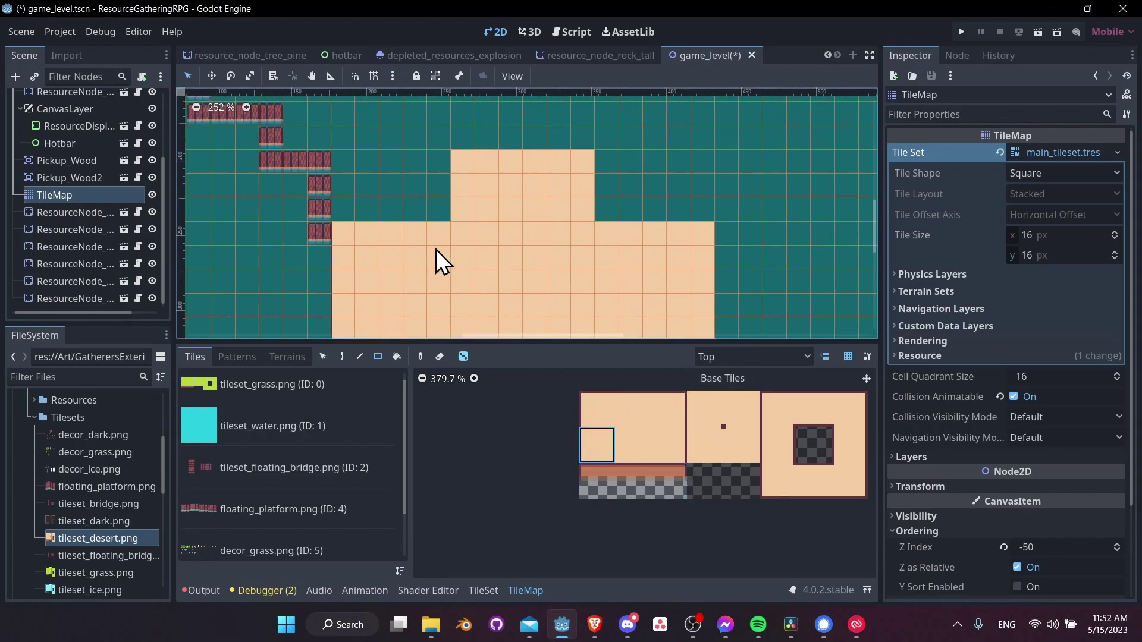
left_click_drag(454, 204, 454, 179)
left_click_drag(454, 179, 454, 161)
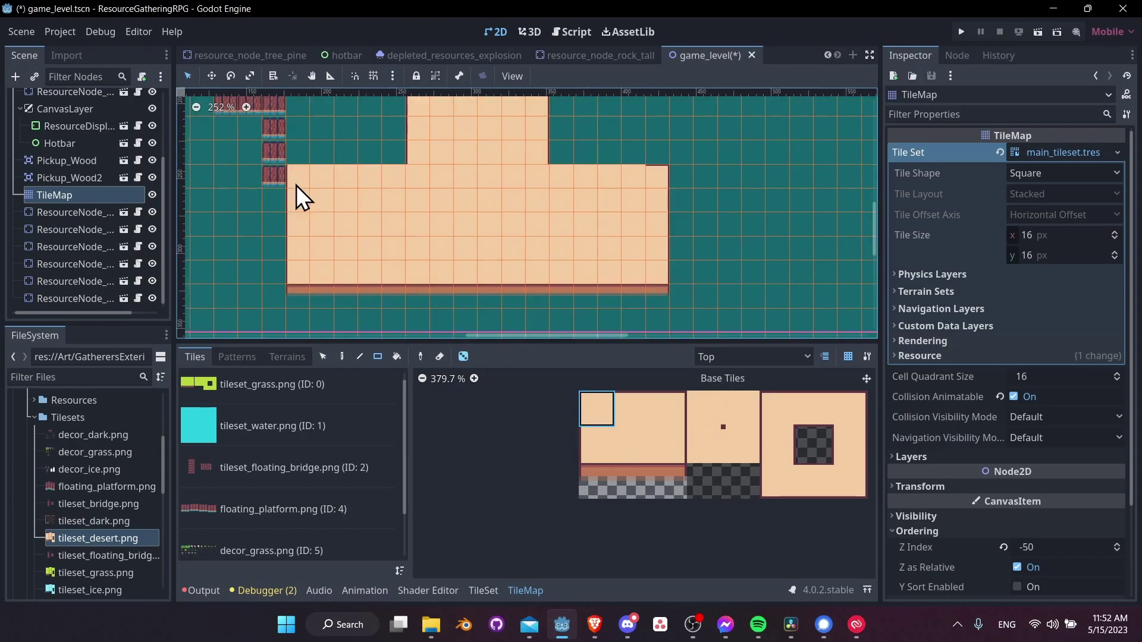
Step: Place the top-left corner on the wide desert area and paint top-edge tiles on both sides of the upper block
left_click(296, 182)
left_click(647, 403)
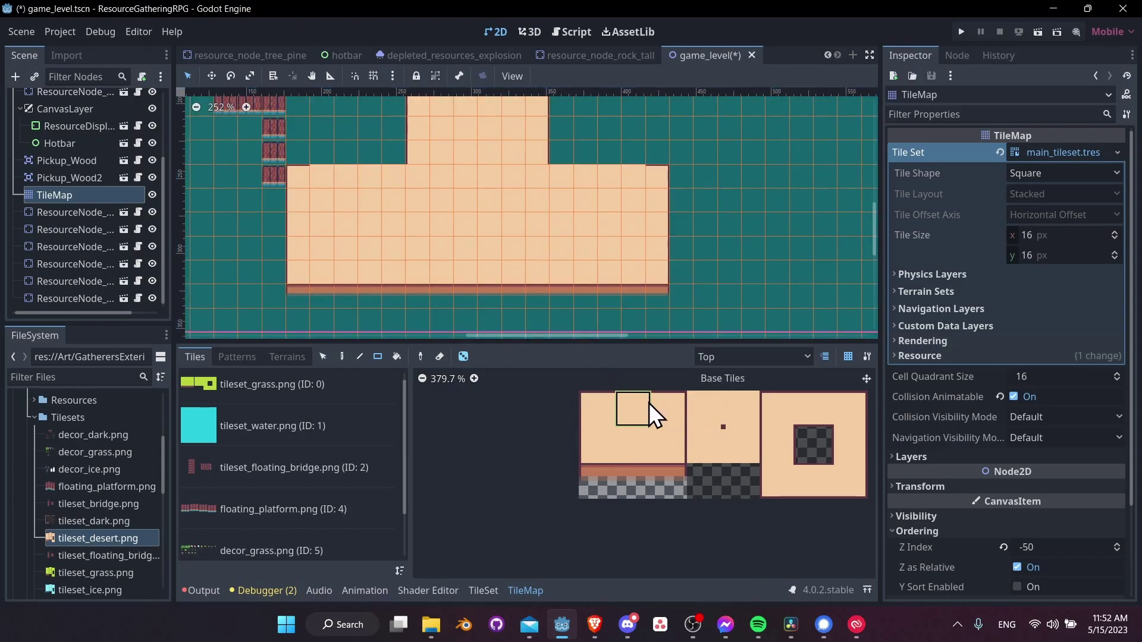
left_click_drag(326, 174, 391, 171)
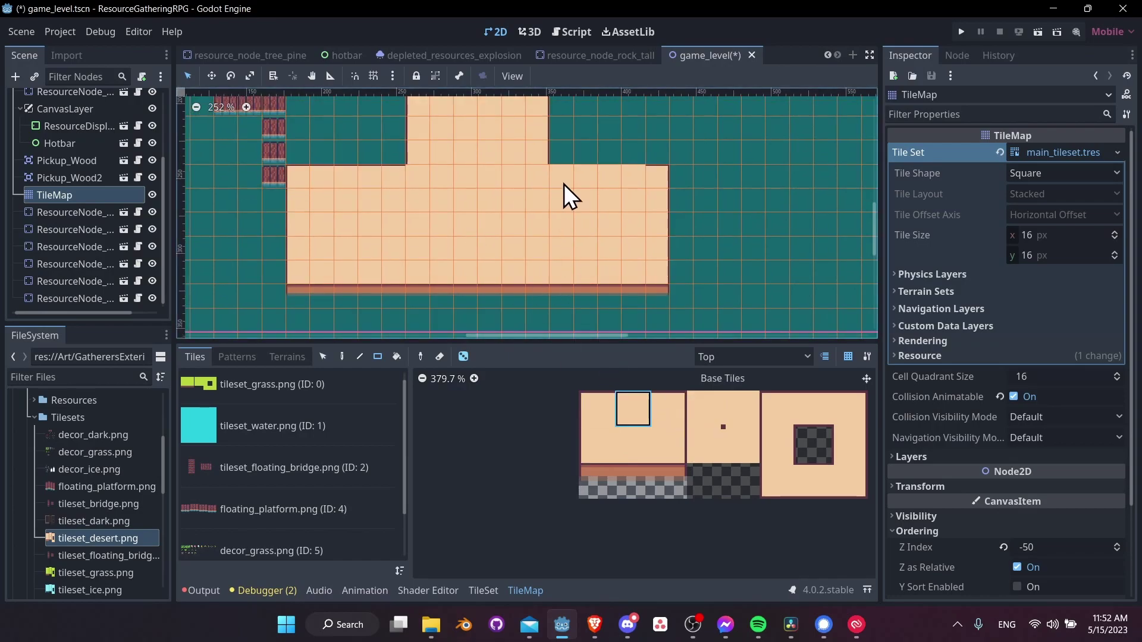
left_click(563, 178, "ctrl")
Step: Place inner corner tiles where the upper desert block meets the wide area
scroll(404, 148, "up", 3)
left_click(707, 441)
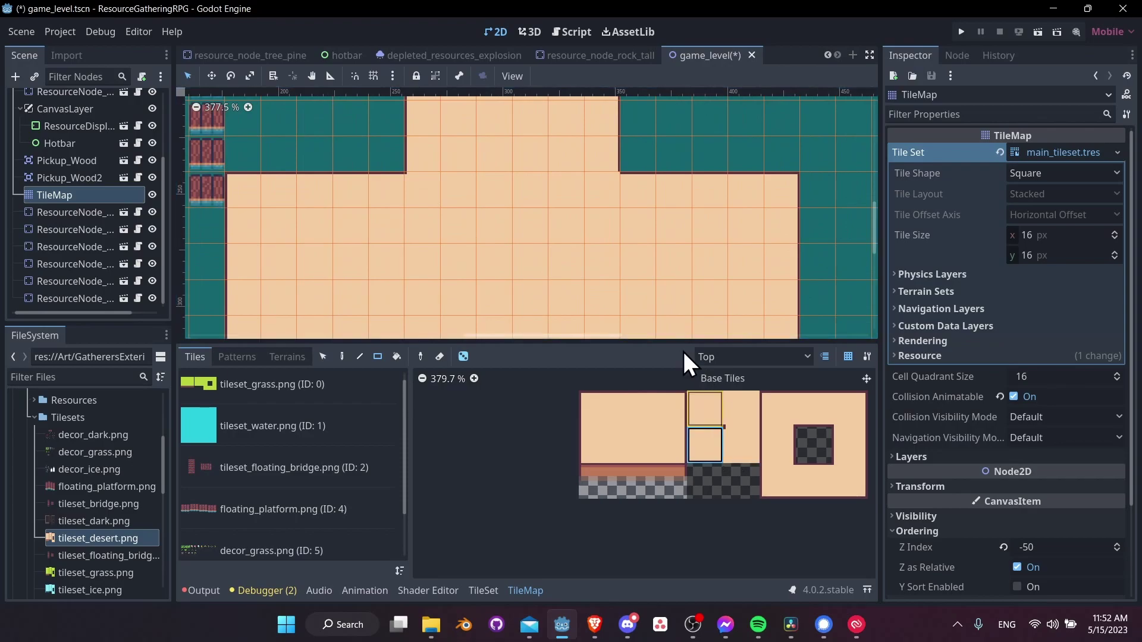
left_click(616, 187)
mouse_move(696, 244)
middle_mouse_down()
mouse_move(587, 132)
mouse_move(691, 244)
middle_mouse_up()
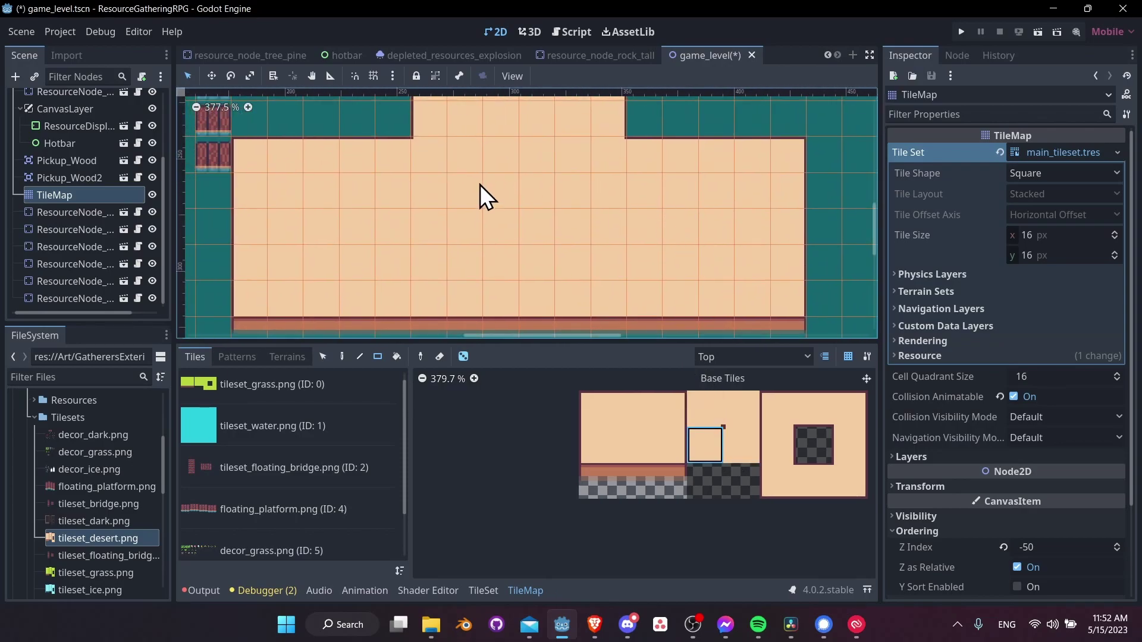
Step: Border the top of the upper desert block with left and right corner tiles and top-edge tiles between them
middle_click_drag(512, 108, 592, 238)
left_click(636, 409)
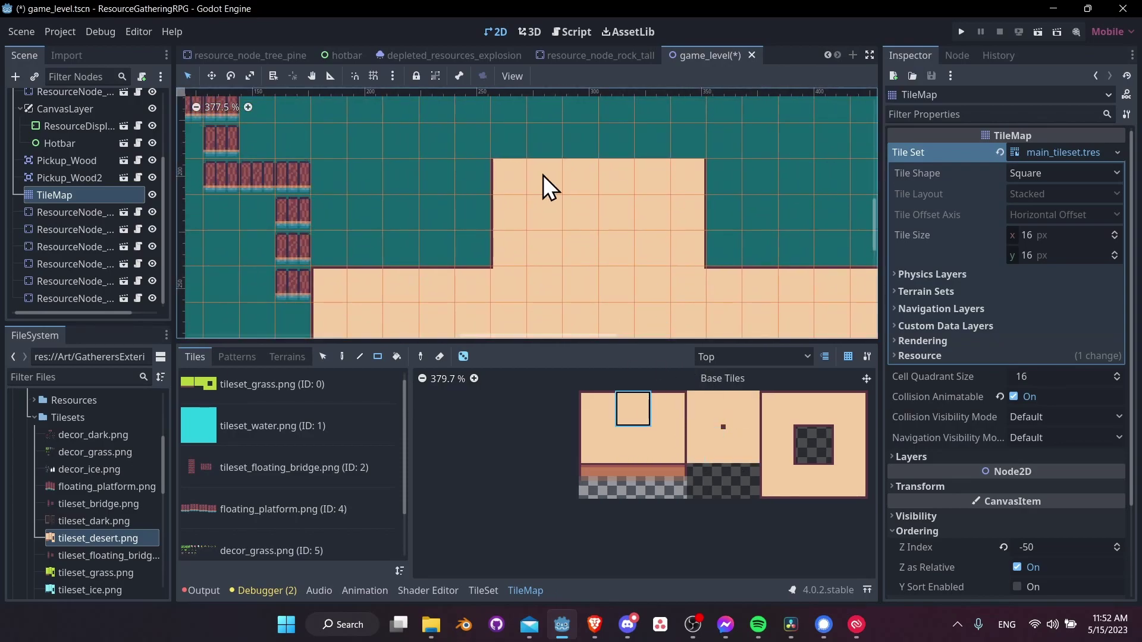
left_click(602, 409)
left_click(516, 180)
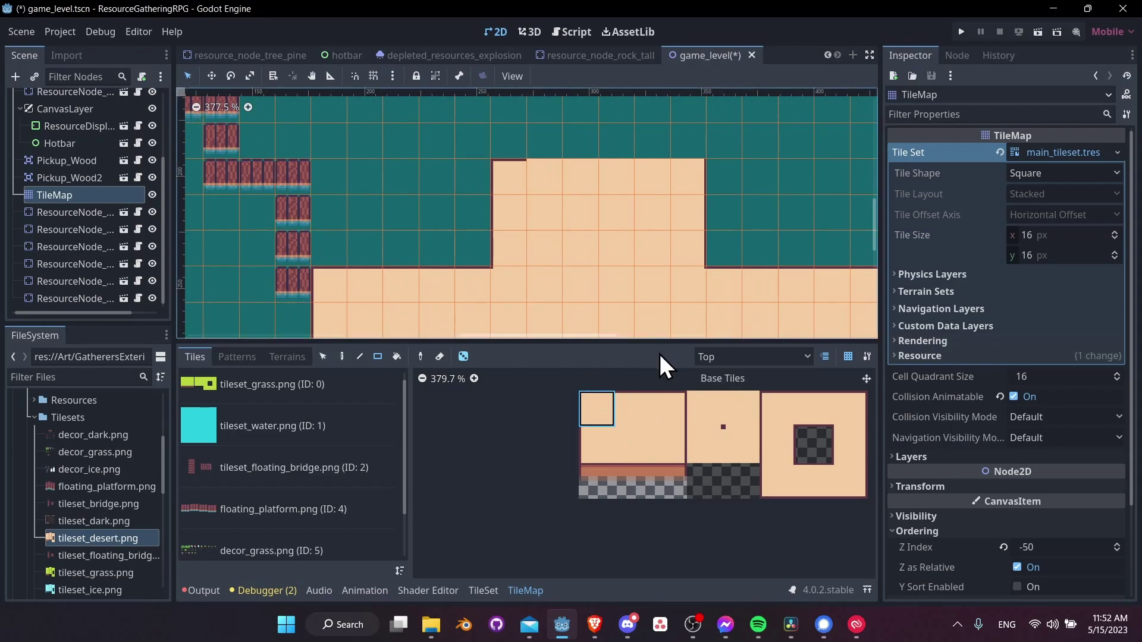
left_click(668, 410)
left_click(687, 182)
left_click(630, 419)
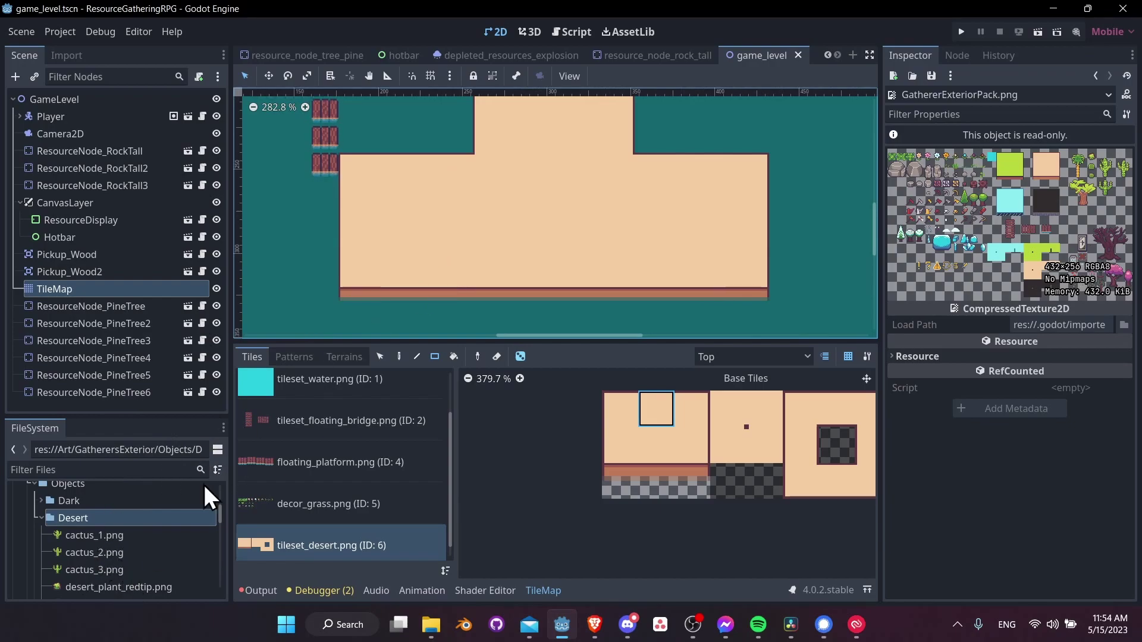
Step: Add a Node2D child to GameLevel and name it WorldObjects
middle_click_drag(559, 177, 562, 240)
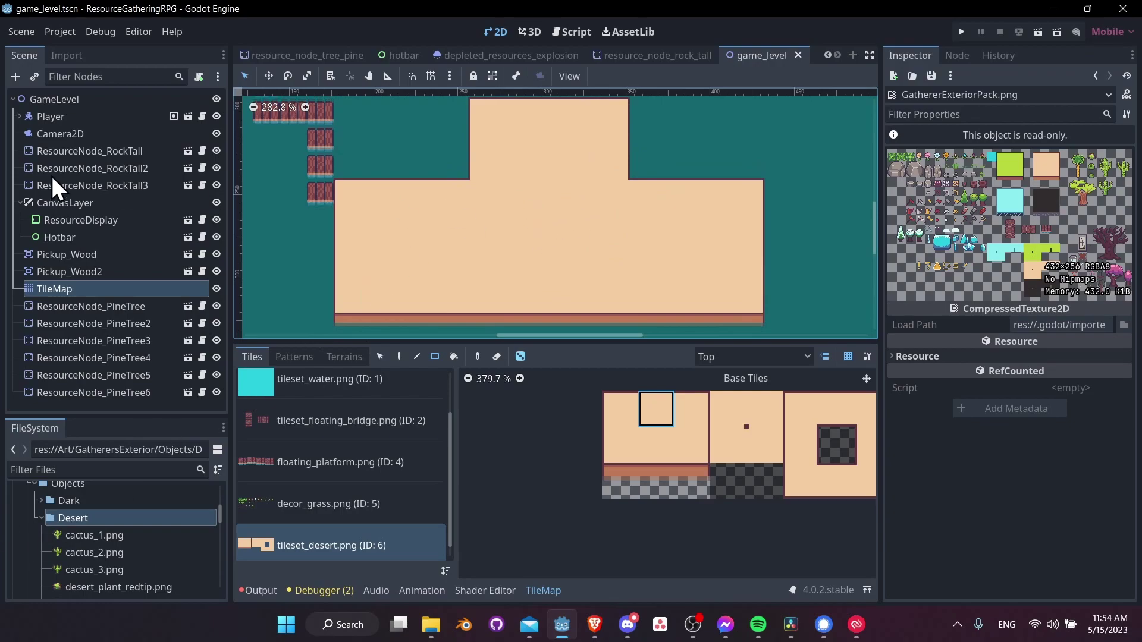
right_click(85, 96)
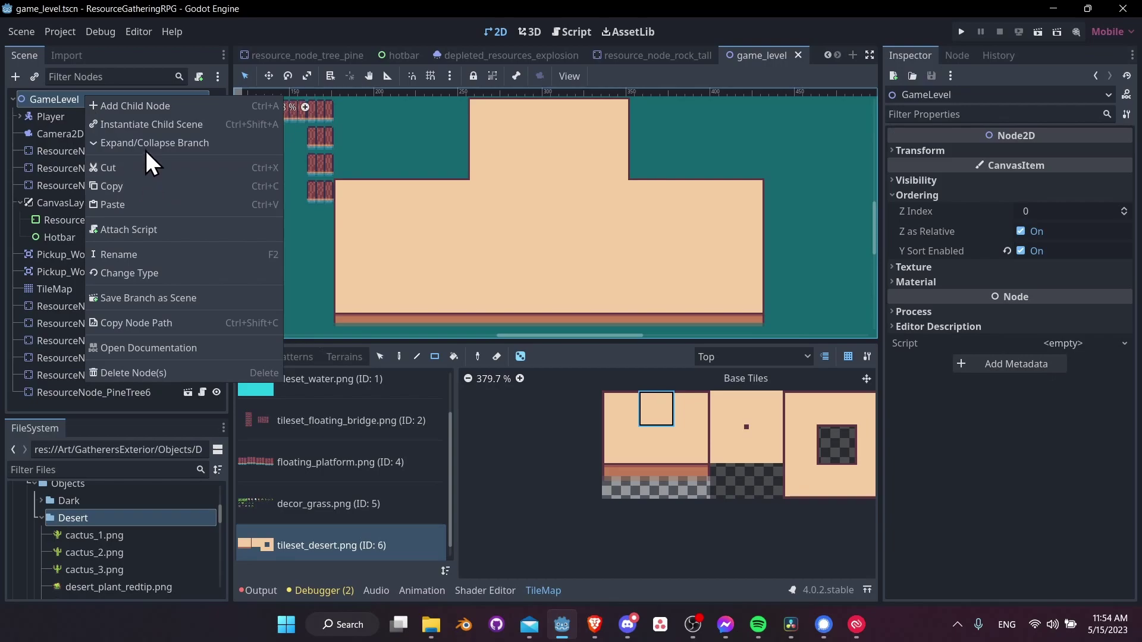
left_click(177, 106)
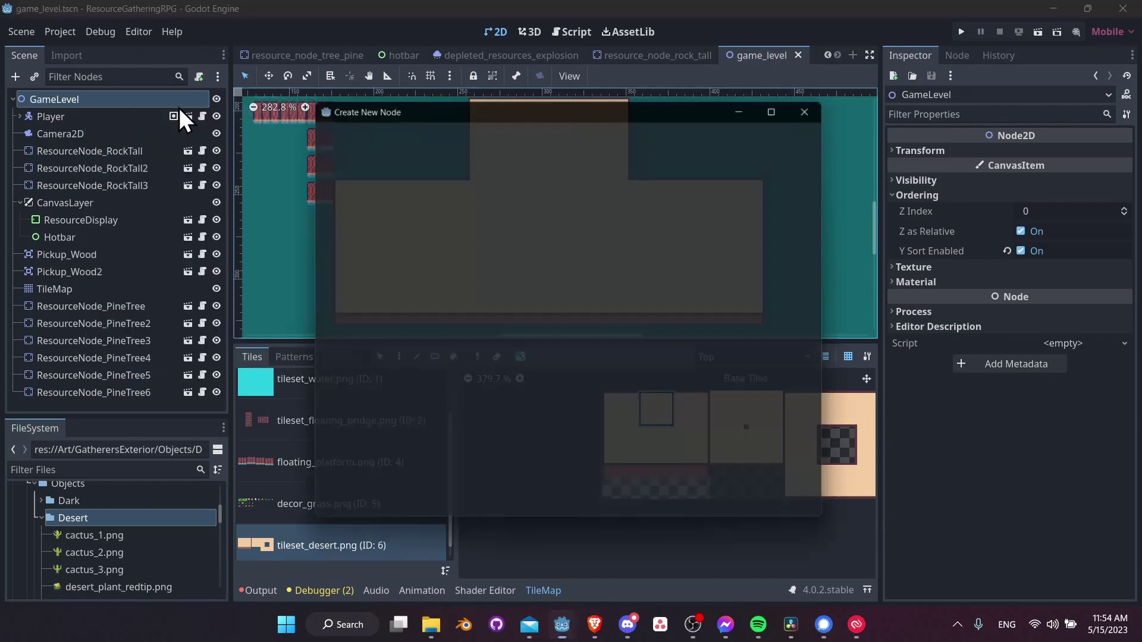
type("node2d")
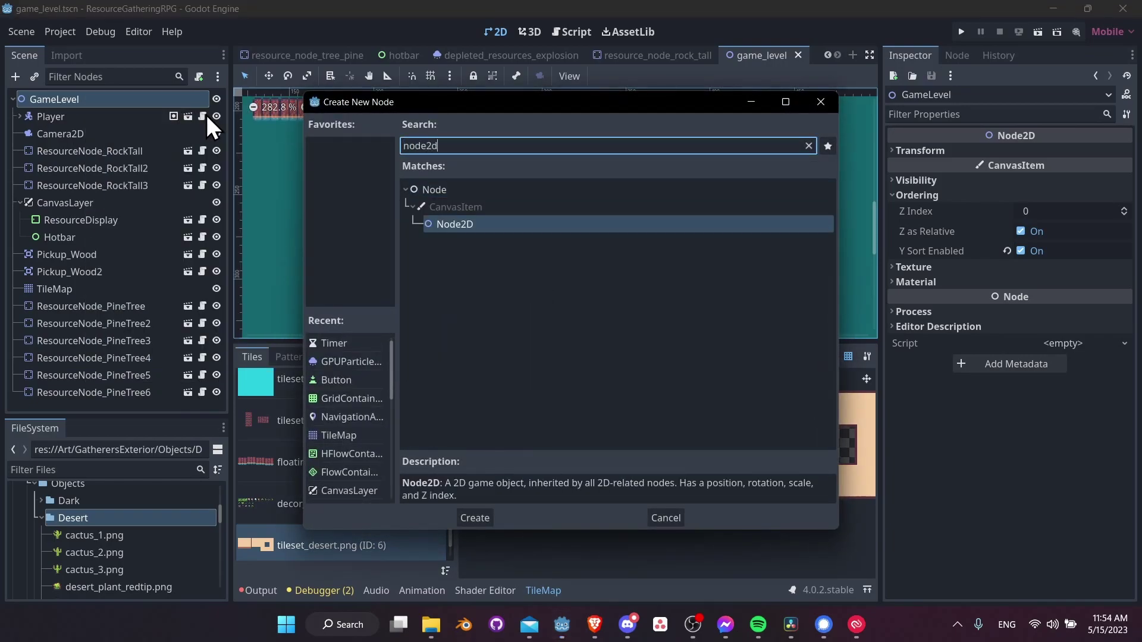
key("Return")
key("F2")
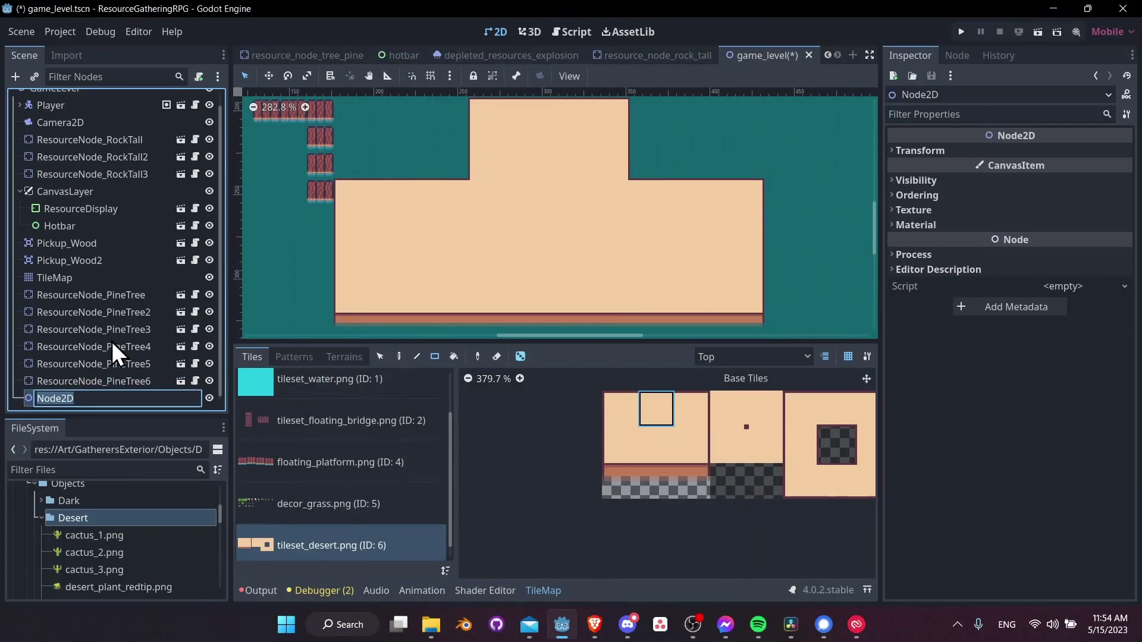
type("WorldObjects")
Step: Move the three RockTall and six PineTree resource nodes under the WorldObjects node
left_click(89, 139)
left_click(118, 170, "shift")
left_click(119, 295, "ctrl")
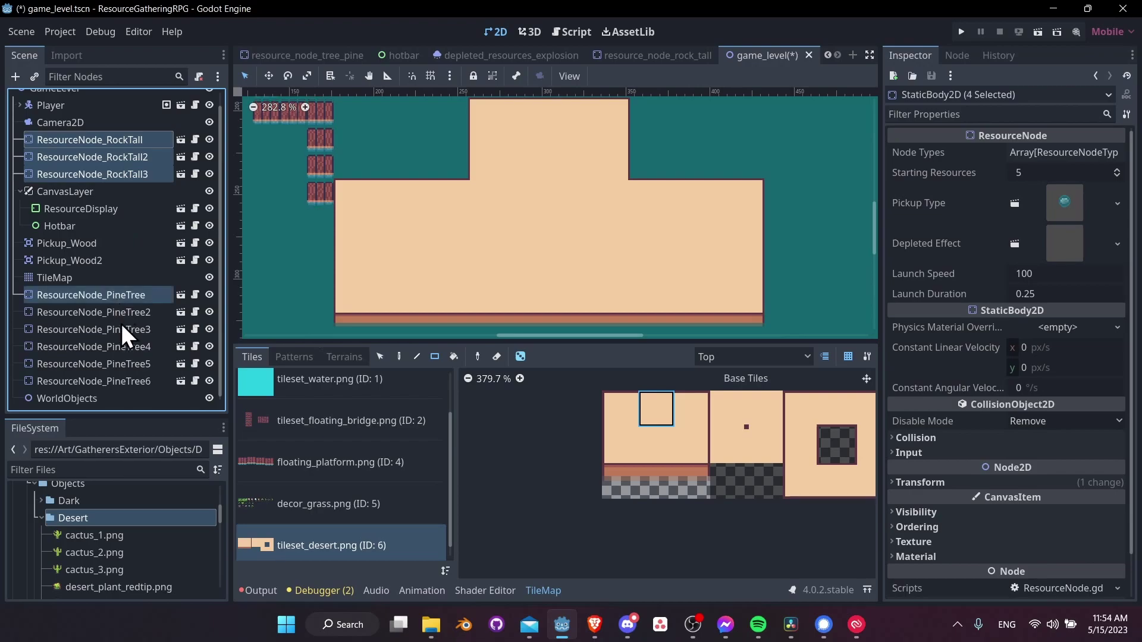
left_click(128, 312, "ctrl")
left_click(130, 329, "ctrl")
left_click(132, 346, "ctrl")
left_click(137, 363, "ctrl")
left_click(137, 381, "ctrl")
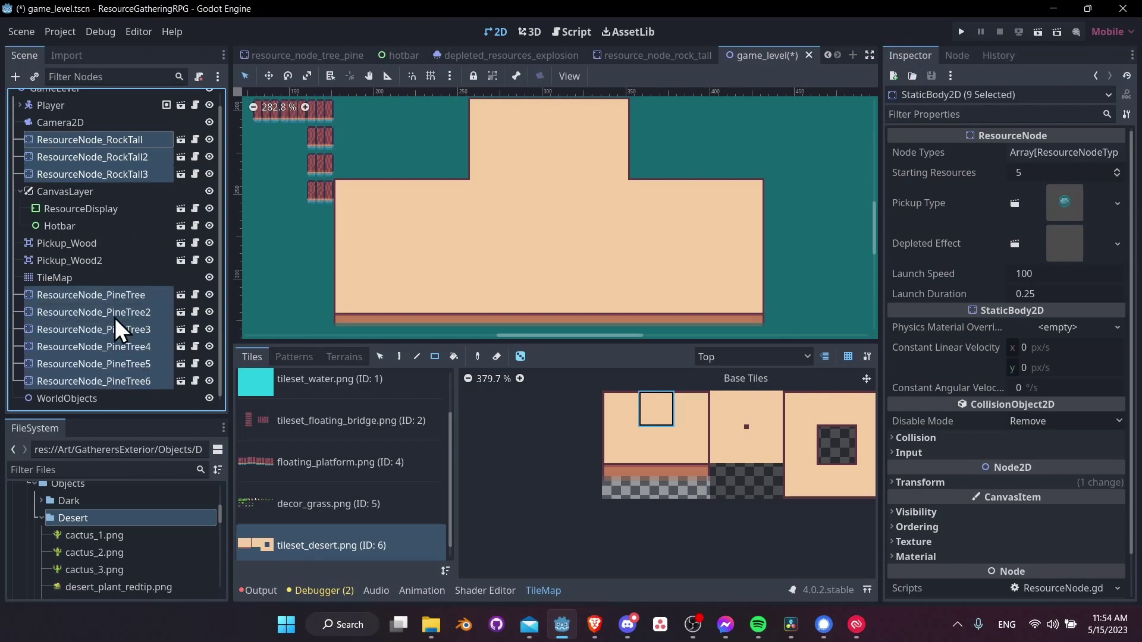
left_click_drag(115, 318, 66, 398)
left_click(21, 251)
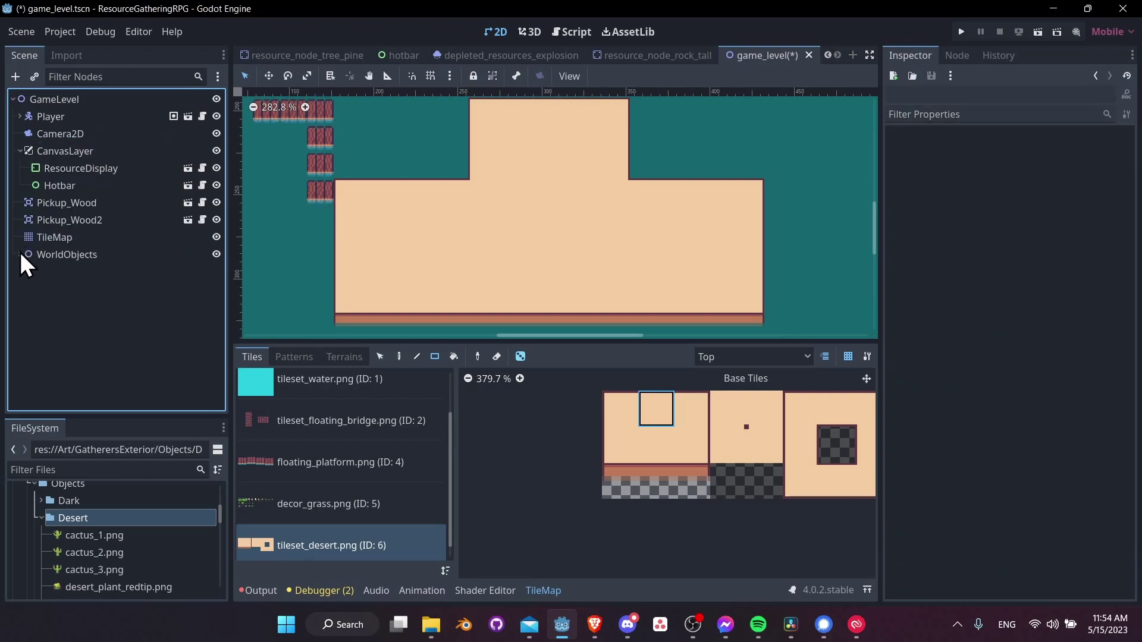
left_click(20, 253)
left_click(19, 242)
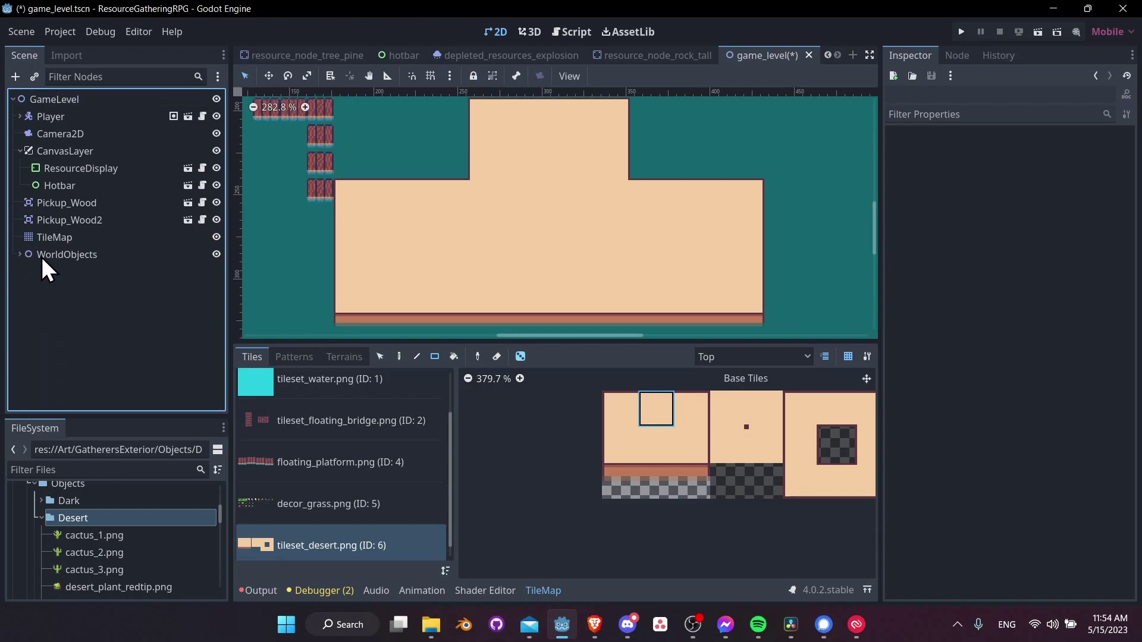
left_click(20, 255)
left_click(18, 243)
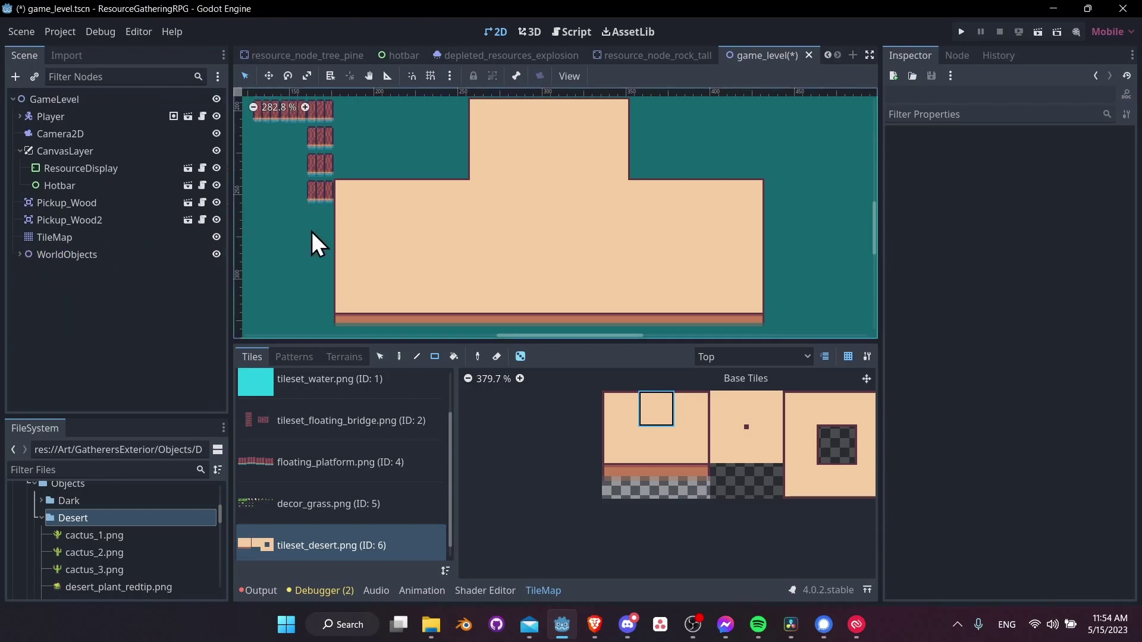
Step: Place cactus_1.png from the Desert folder as a sprite on the left part of the desert island's wide area
middle_click_drag(312, 231, 361, 278)
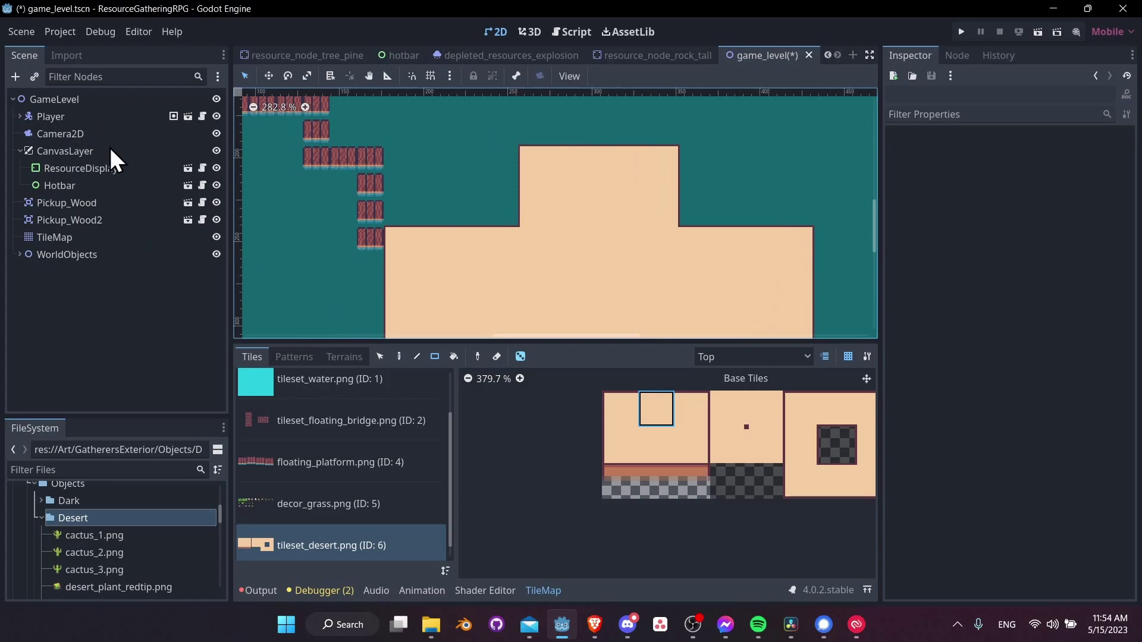
middle_click_drag(471, 196, 410, 156)
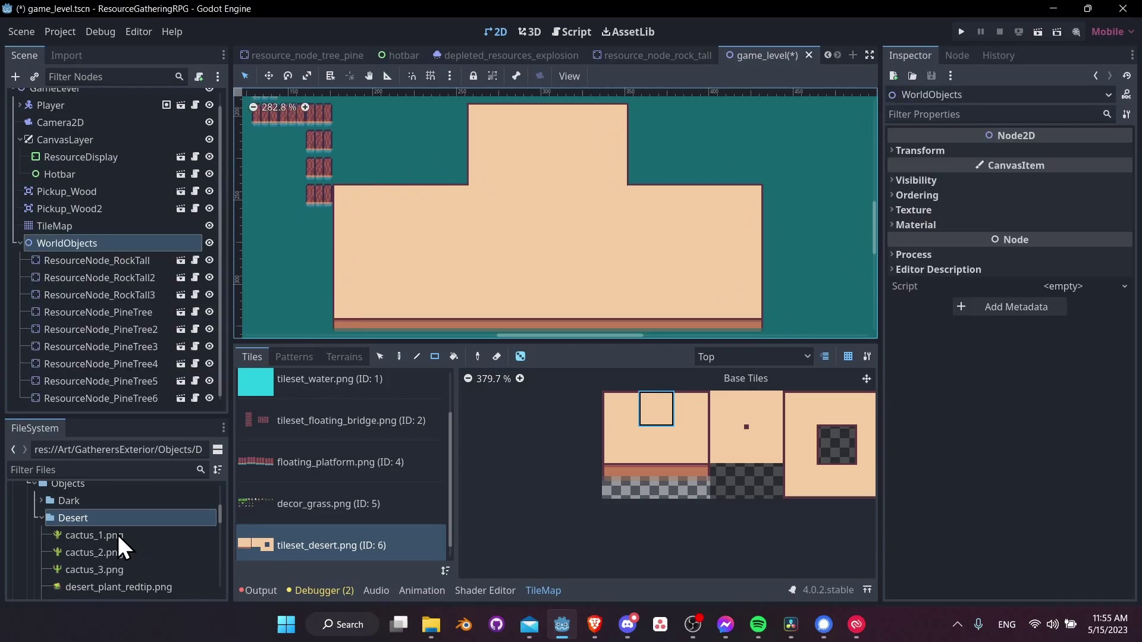
left_click_drag(119, 535, 561, 177)
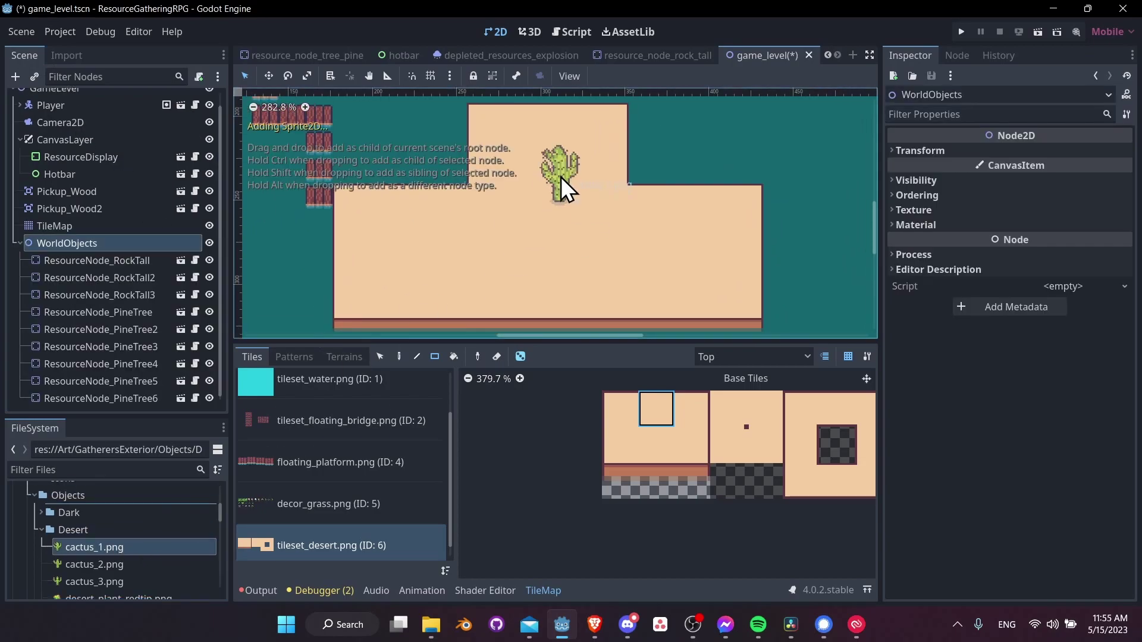
left_click_drag(452, 240, 453, 241)
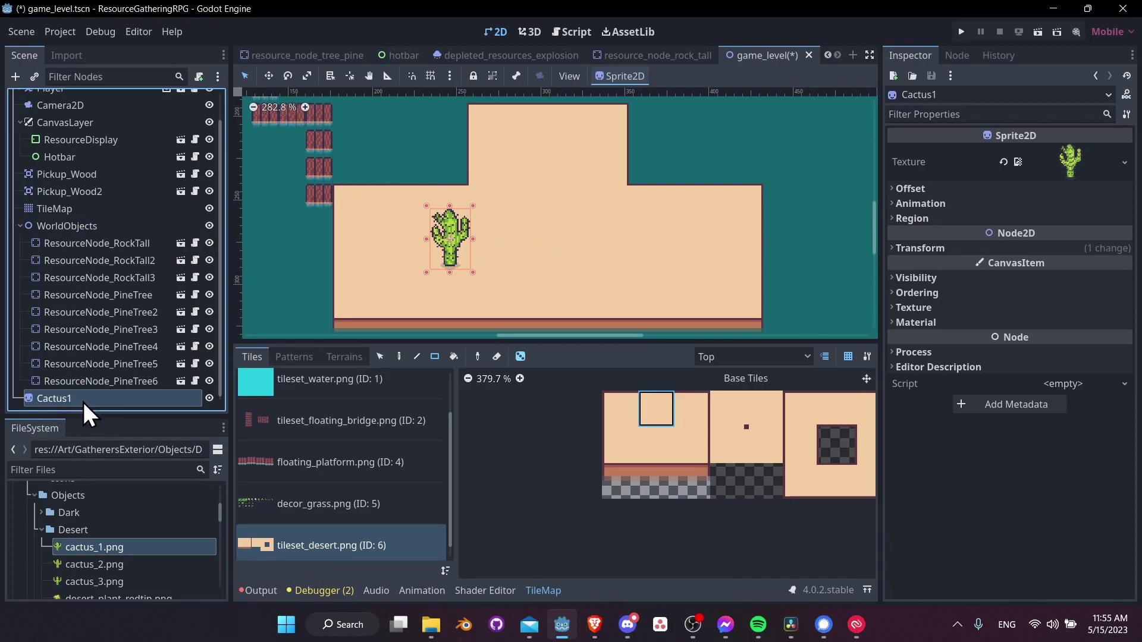
Step: Save the Cactus1 branch as scene cactus_1.tscn in a new Doodads folder under res://Objects and open that scene
right_click(108, 398)
left_click(150, 505)
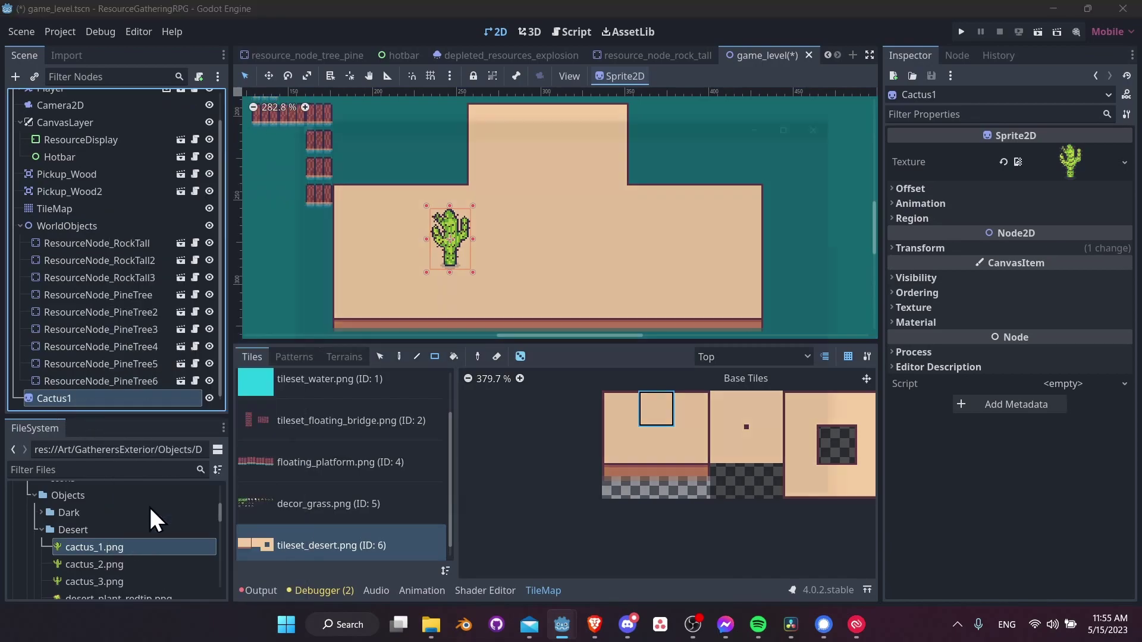
double_click(705, 190)
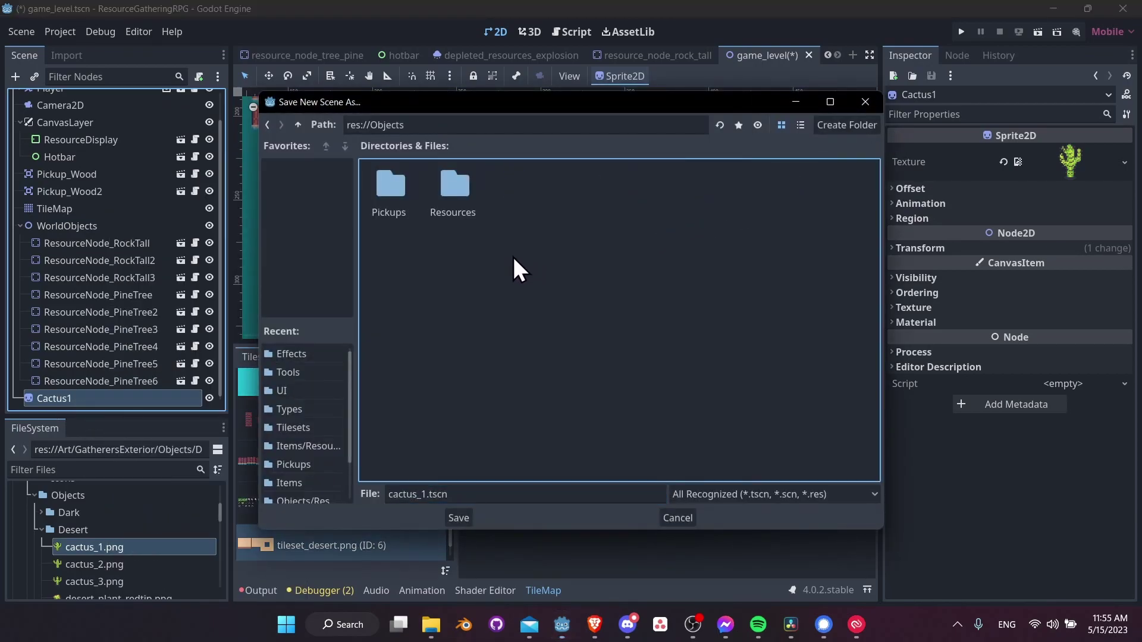
left_click(836, 126)
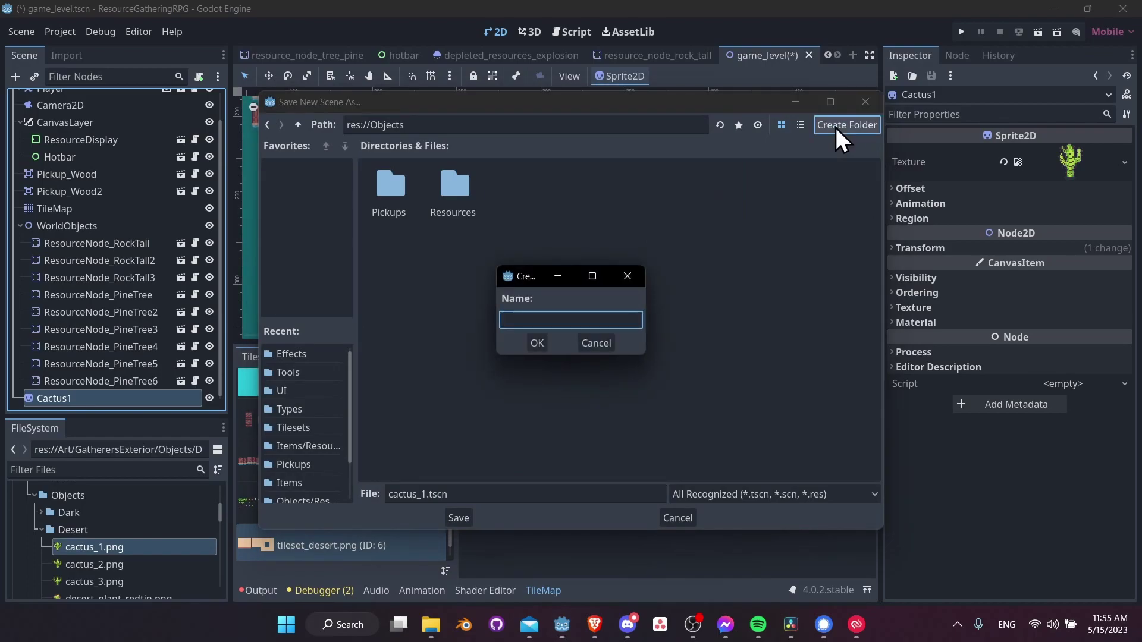
type("Doodads")
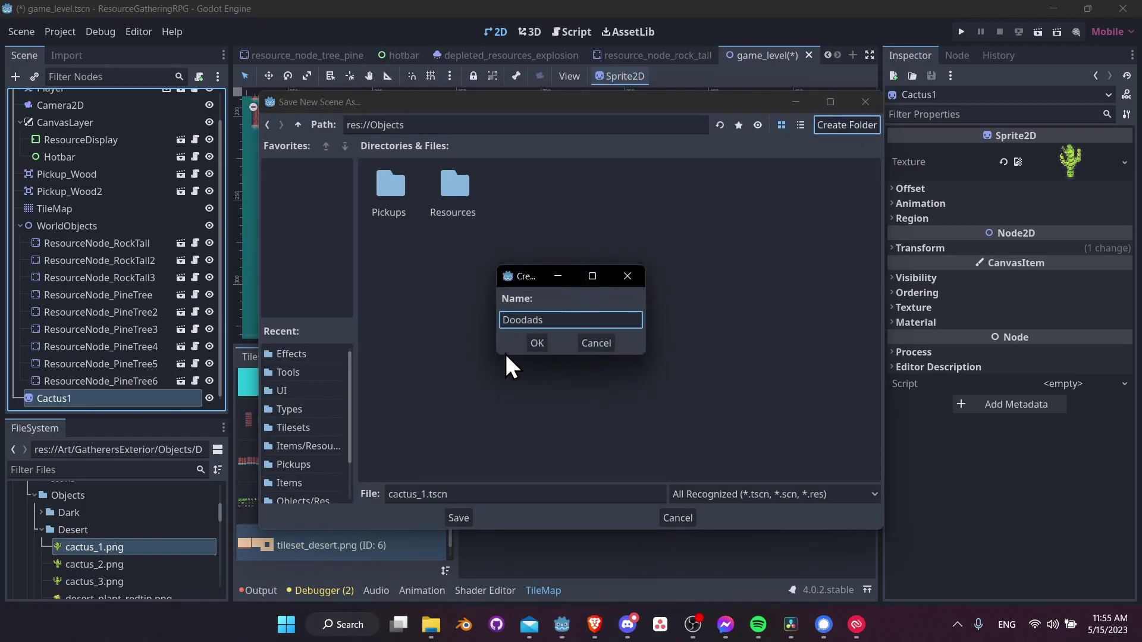
left_click(540, 340)
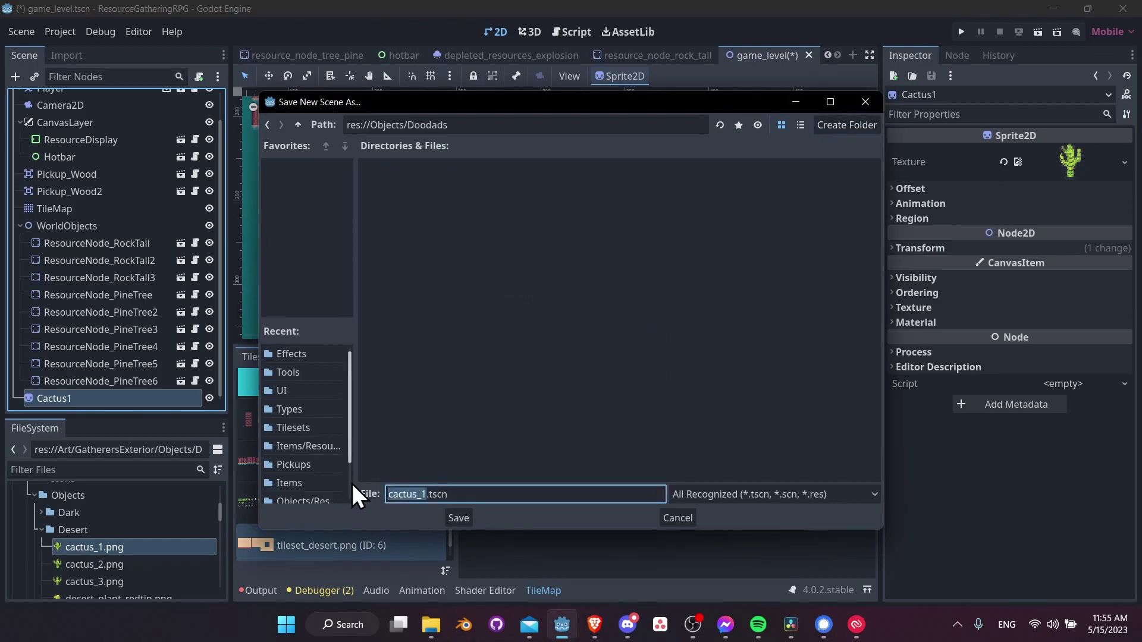
left_click(458, 517)
left_click(195, 398)
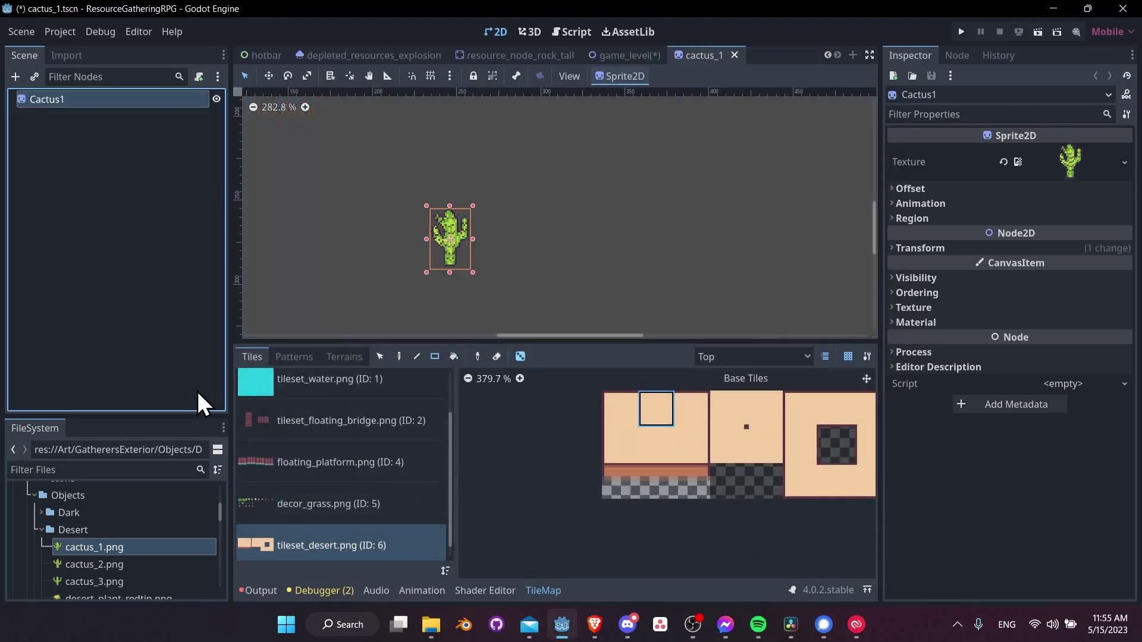
Step: Add a StaticBody2D child node to the Cactus1 root
right_click(38, 95)
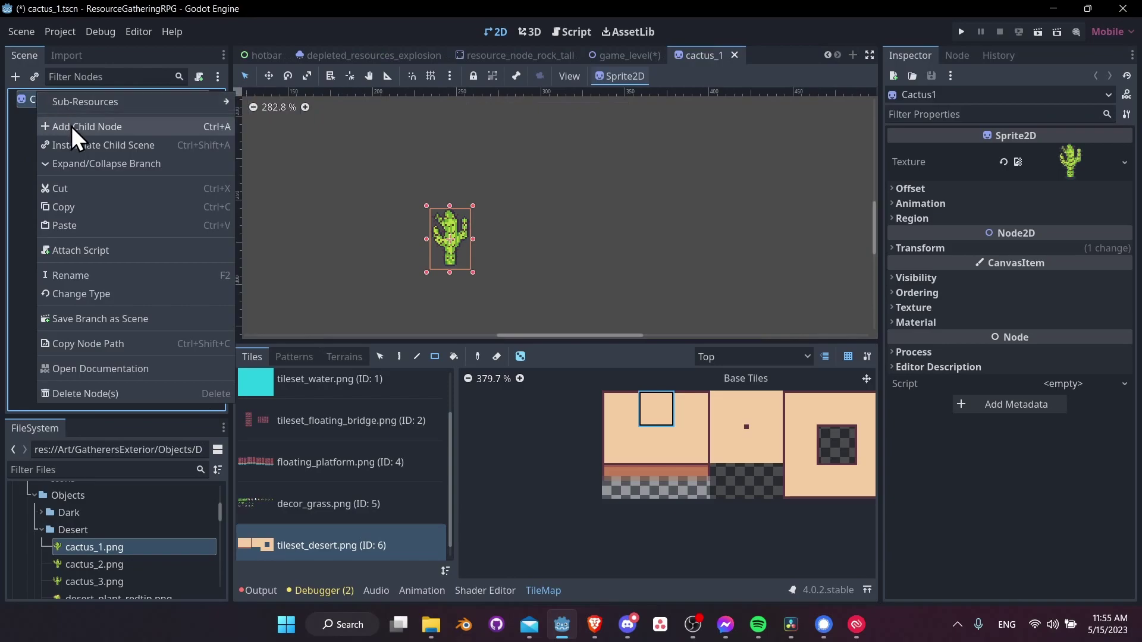
left_click(71, 126)
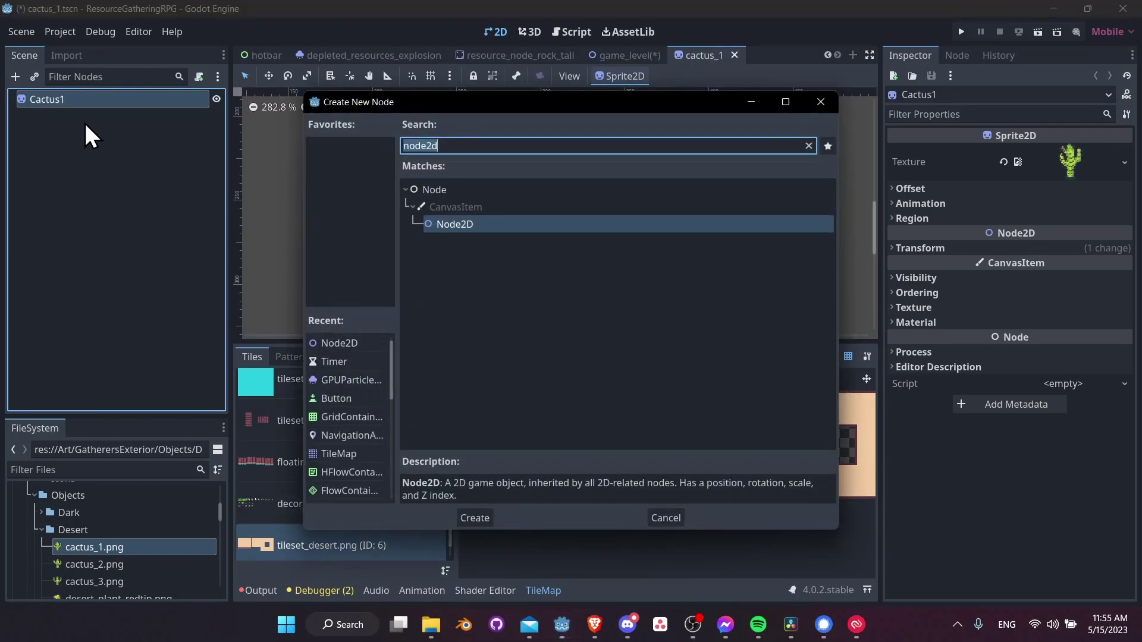
type("body")
key("Up")
key("Up")
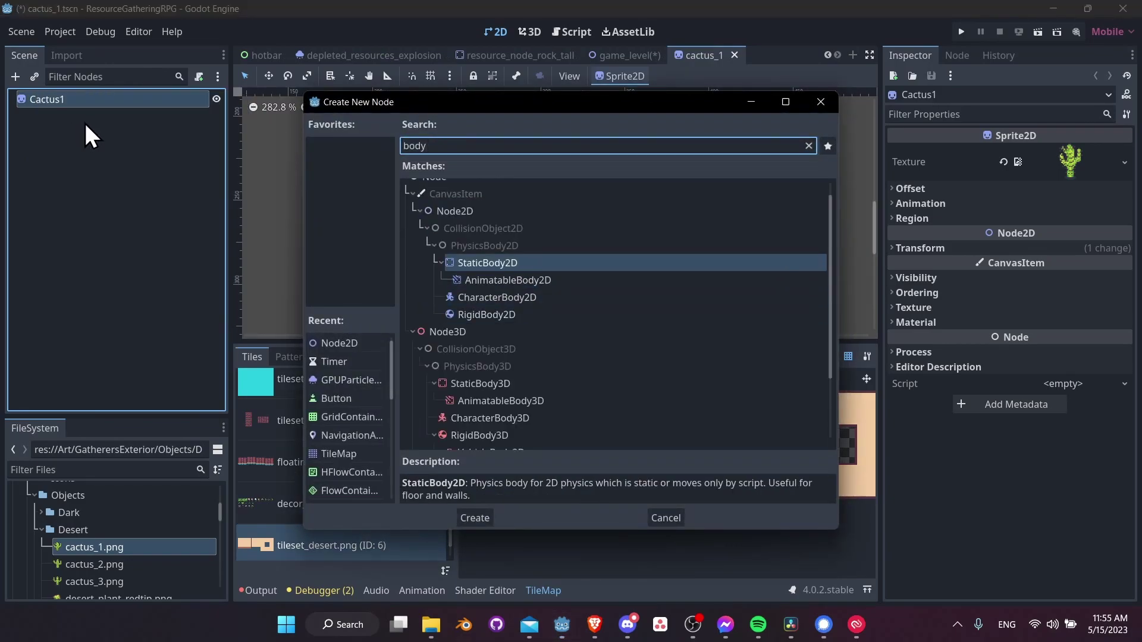
key("Return")
Step: Add a CollisionShape2D child node under the StaticBody2D
right_click(84, 119)
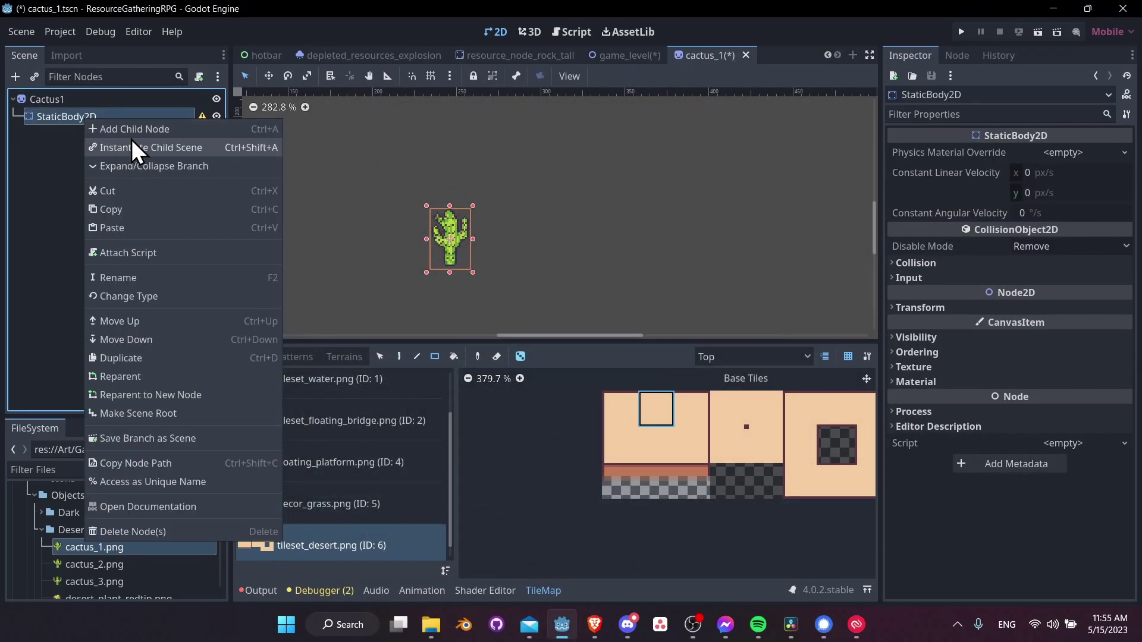
left_click(136, 133)
type("circle")
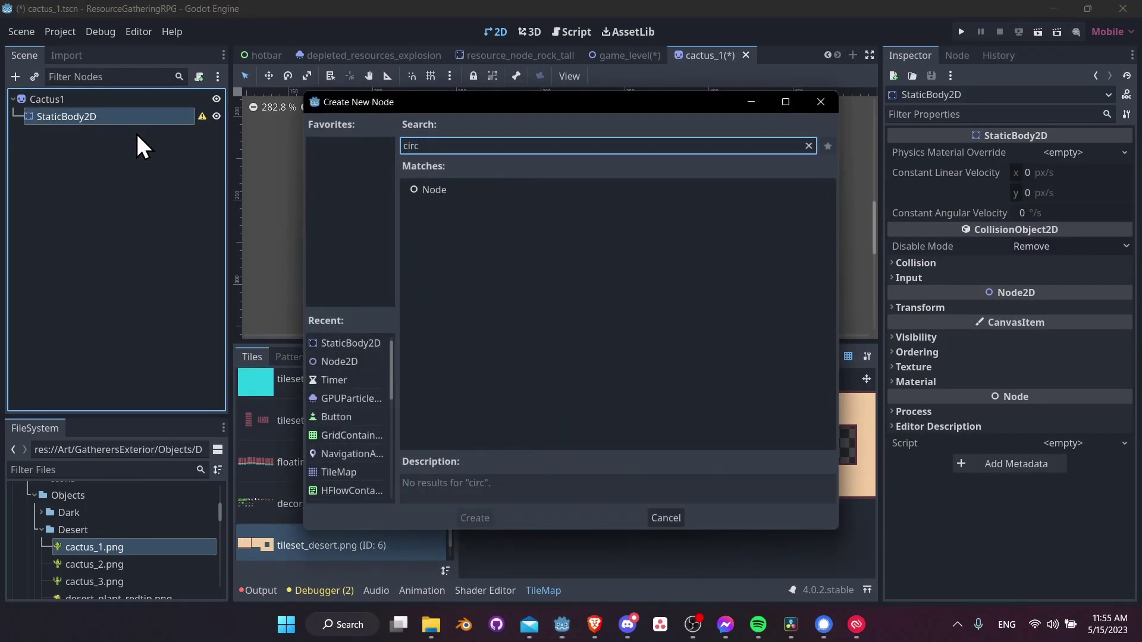
key("BackSpace")
key("BackSpace")
key("BackSpace")
type("ollision")
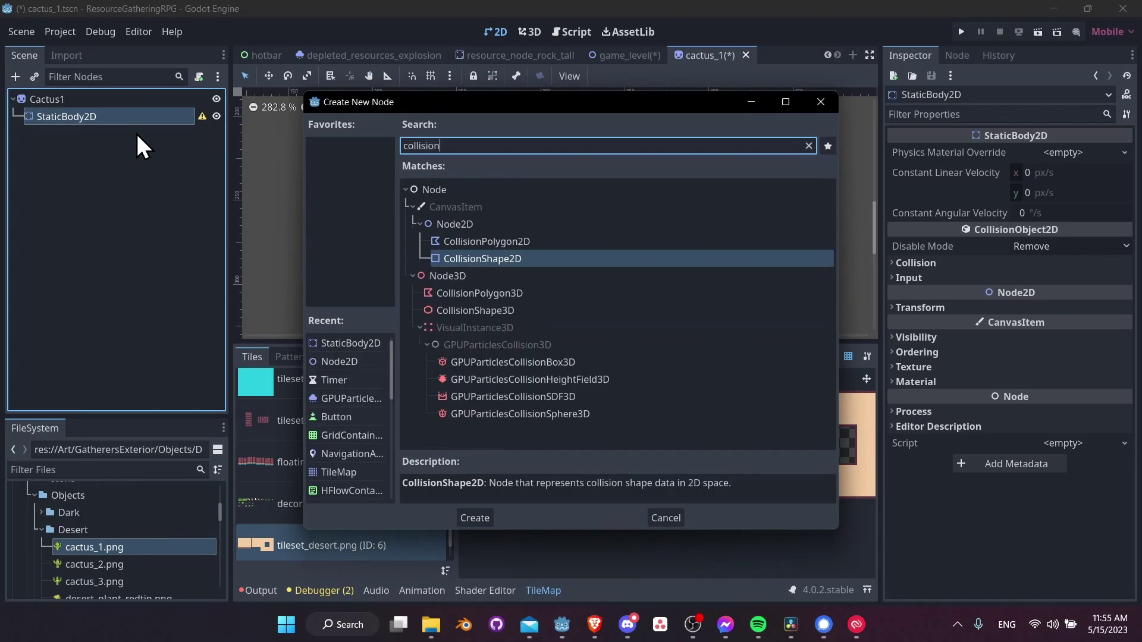
key("Return")
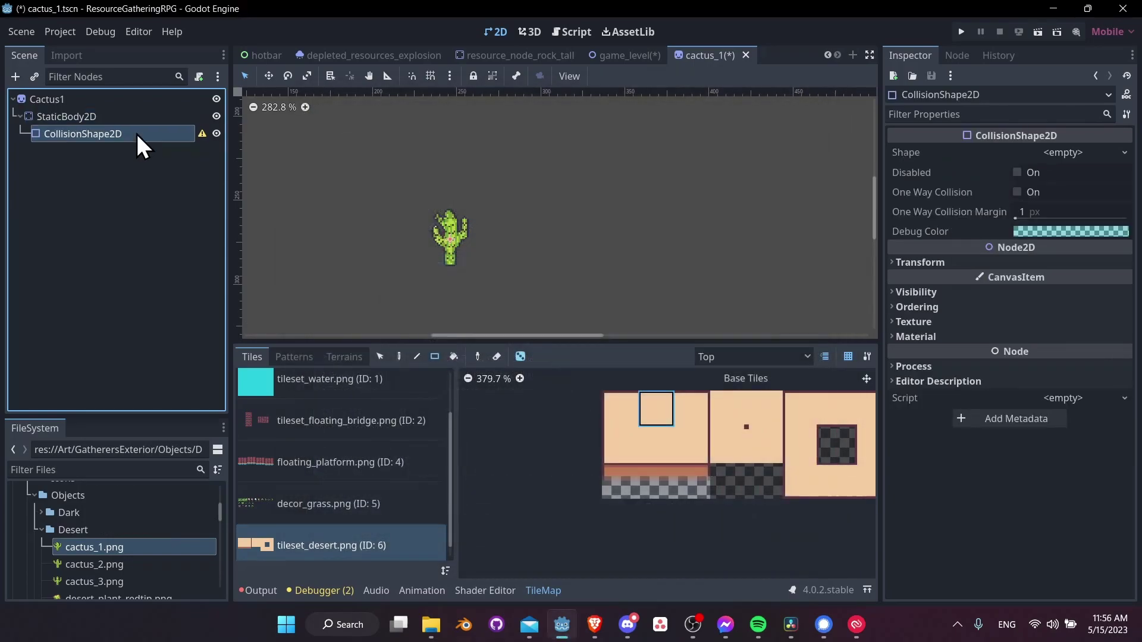
Step: Give the collision shape a new CapsuleShape2D, fit it around the cactus's lower trunk, and save the scene
left_click(1102, 156)
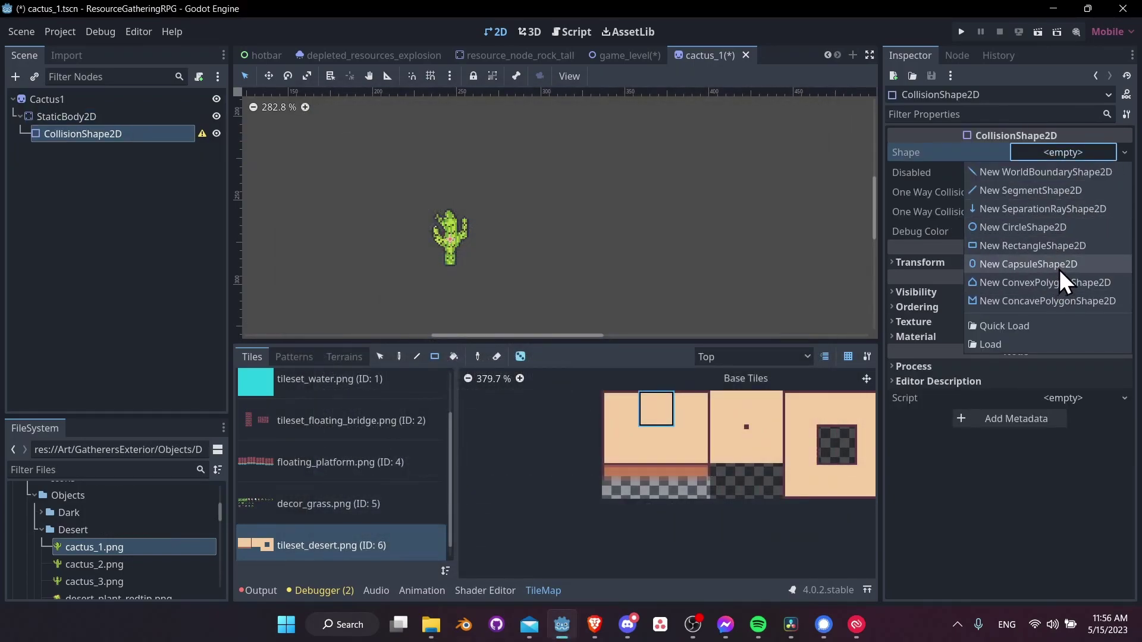
left_click(1028, 264)
scroll(452, 243, "up", 3)
left_click_drag(462, 291, 464, 265)
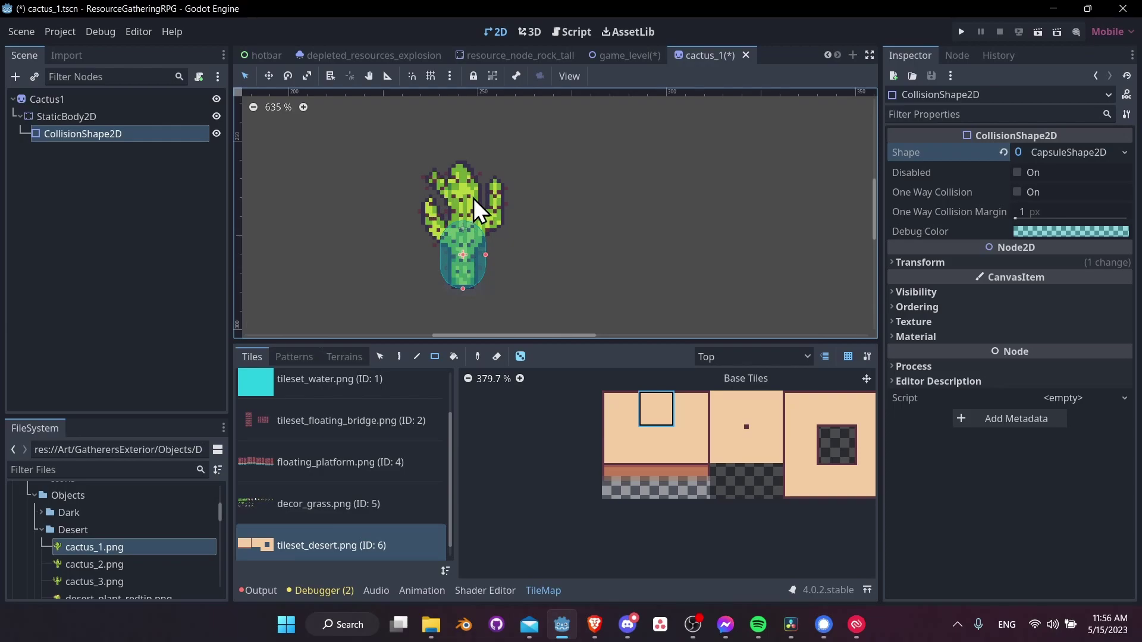
left_click_drag(462, 273, 462, 265)
key("ctrl+s")
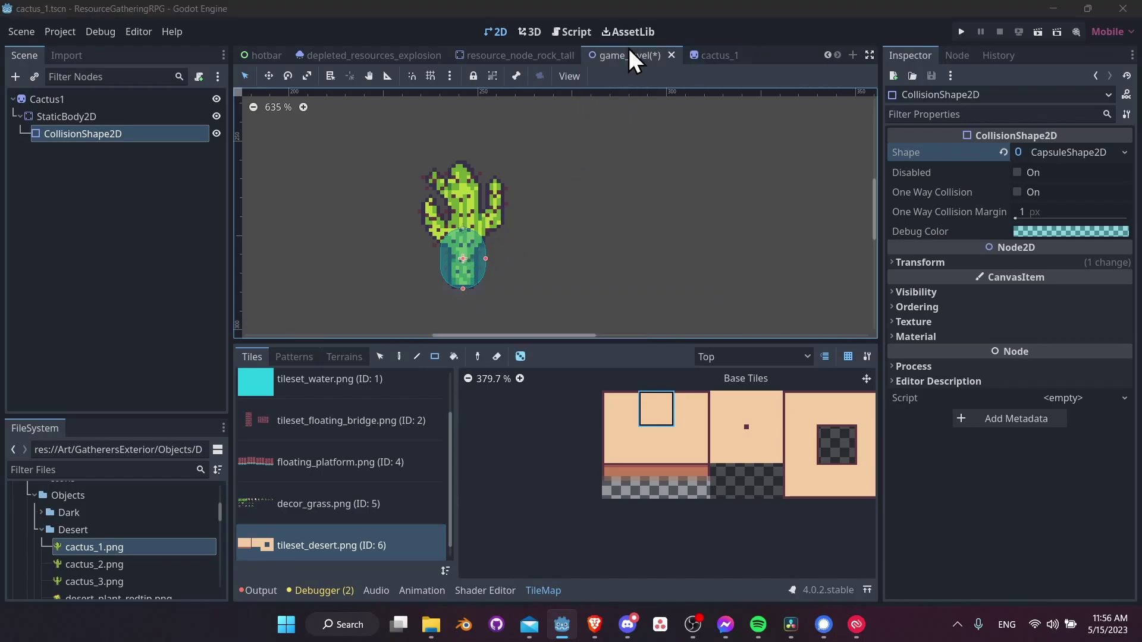
Step: Save the game_level scene and duplicate the cactus, placing the copy near the right edge of the desert's wide area
left_click(629, 50)
key("ctrl+s")
scroll(144, 323, "down", 1)
scroll(437, 268, "down", 1)
middle_click_drag(445, 266, 480, 268)
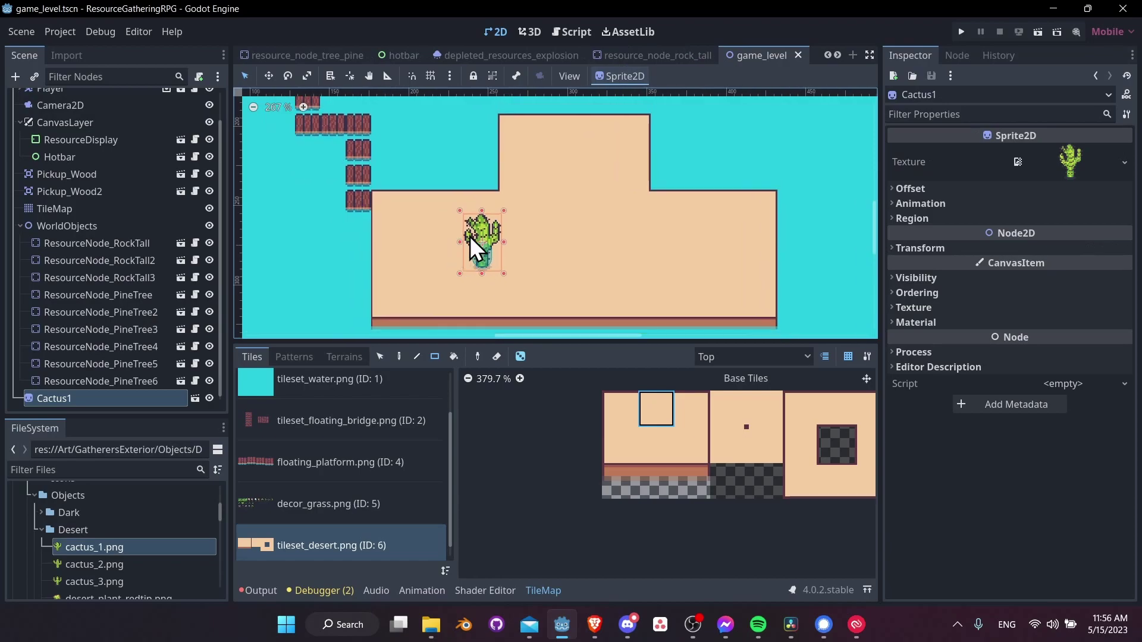
scroll(490, 232, "up", 5)
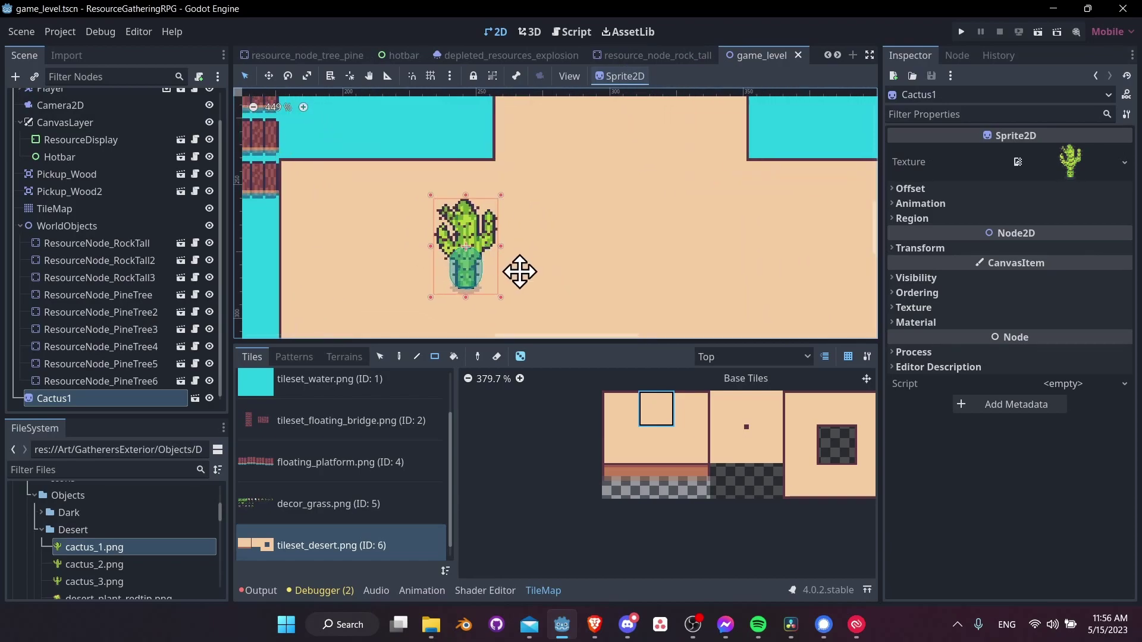
scroll(557, 213, "down", 1)
key("ctrl+d")
left_click_drag(508, 214, 814, 241)
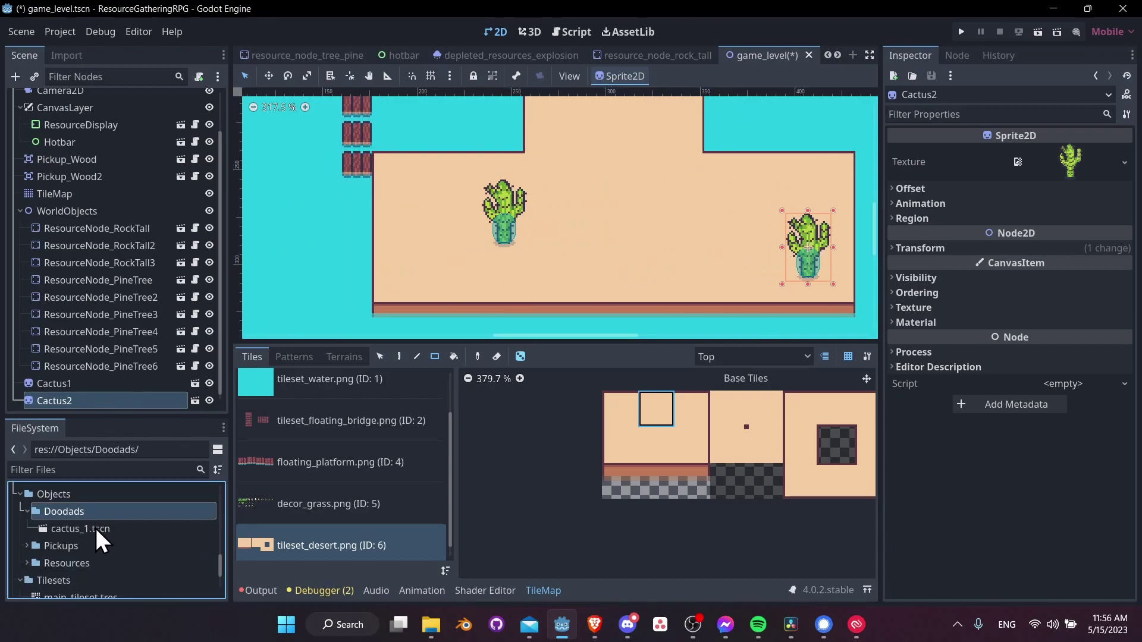
Step: Duplicate the cactus_1.tscn scene as cactus_2.tscn in the Doodads folder and open the copy
left_click(96, 528)
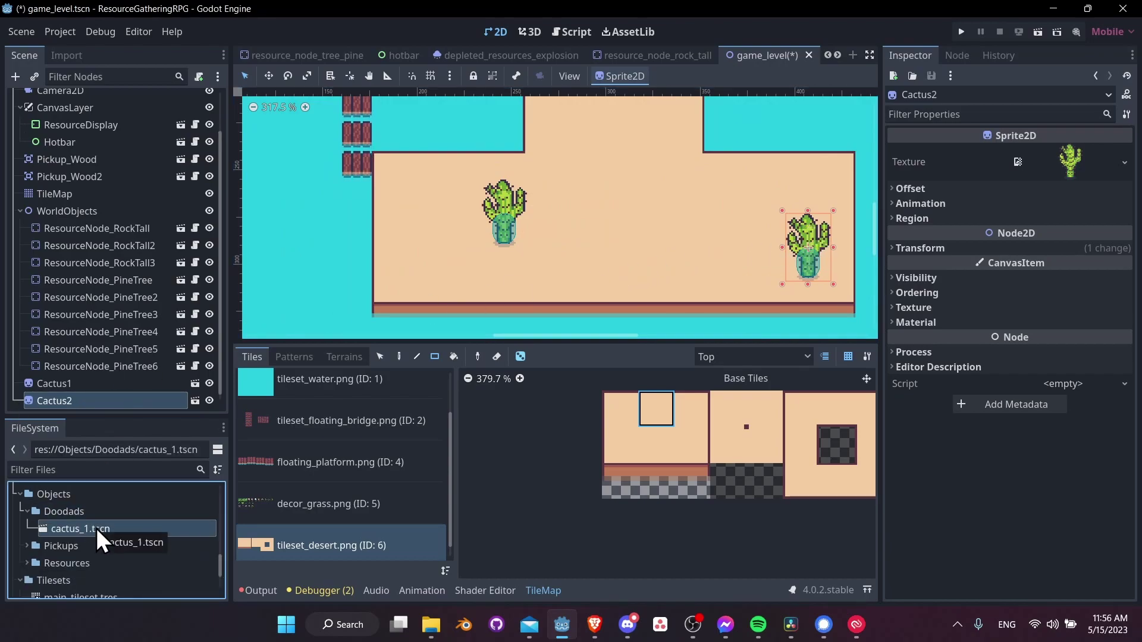
key("ctrl+d")
type("ca")
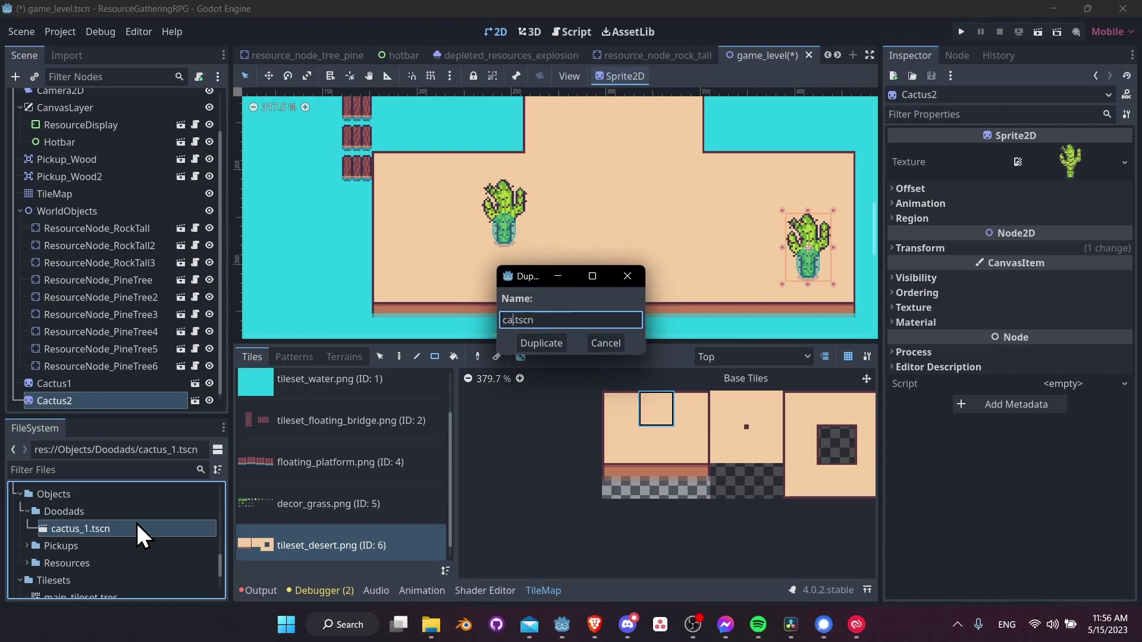
type("ctus2")
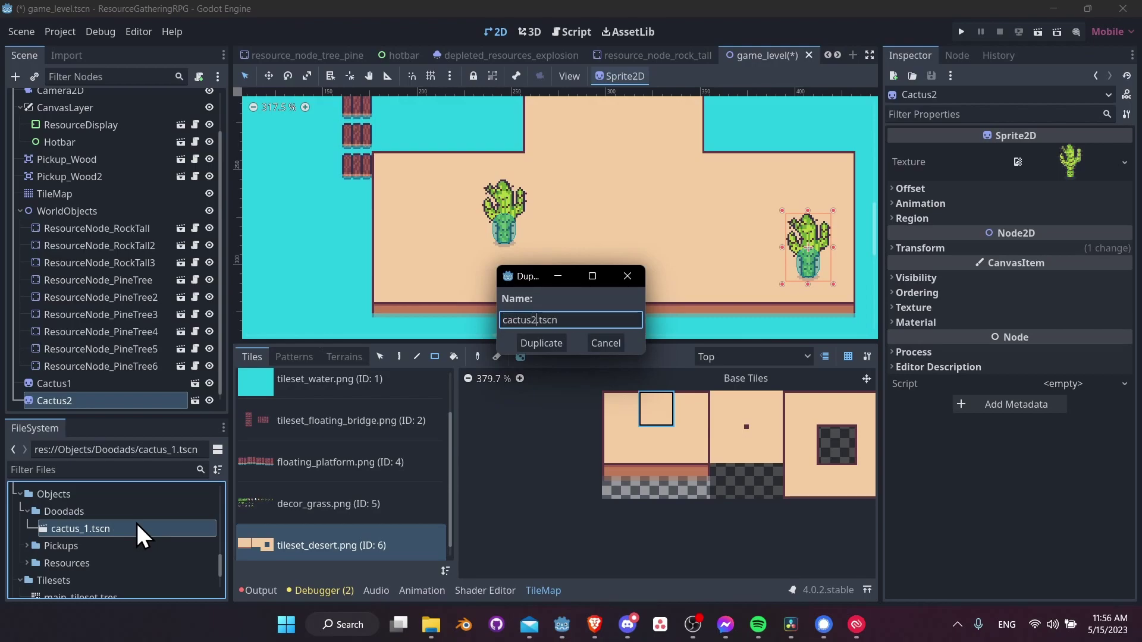
key("BackSpace")
type("_2")
key("Return")
double_click(113, 545)
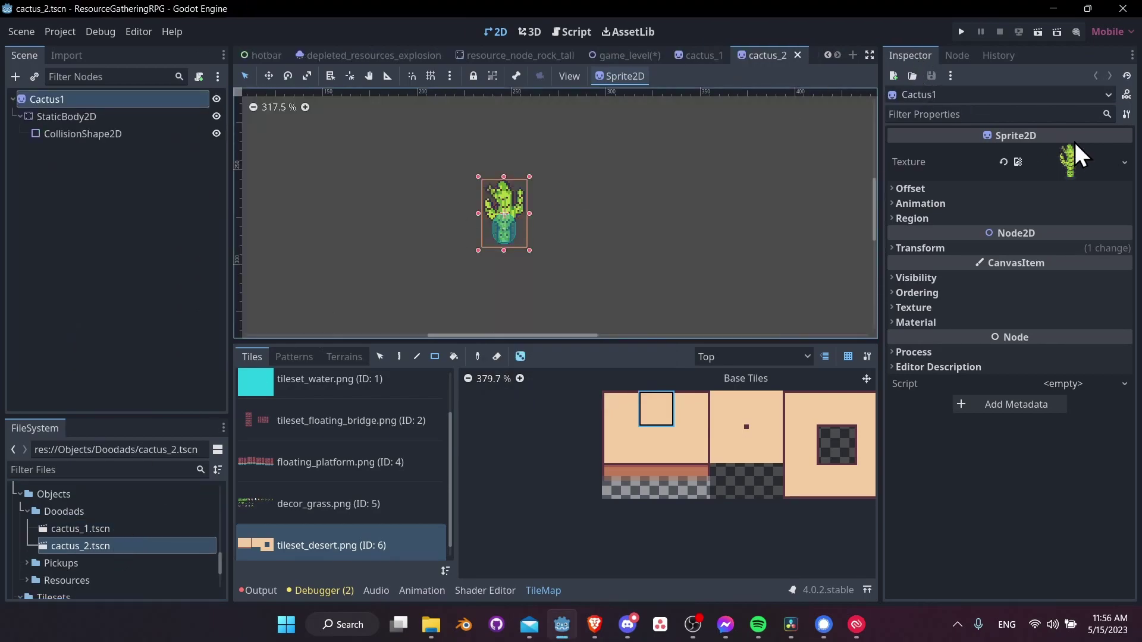
Step: Load cactus_2.png from Art/GatherersExterior/Objects/Desert as the root sprite's texture and save the scene
left_click(1124, 163)
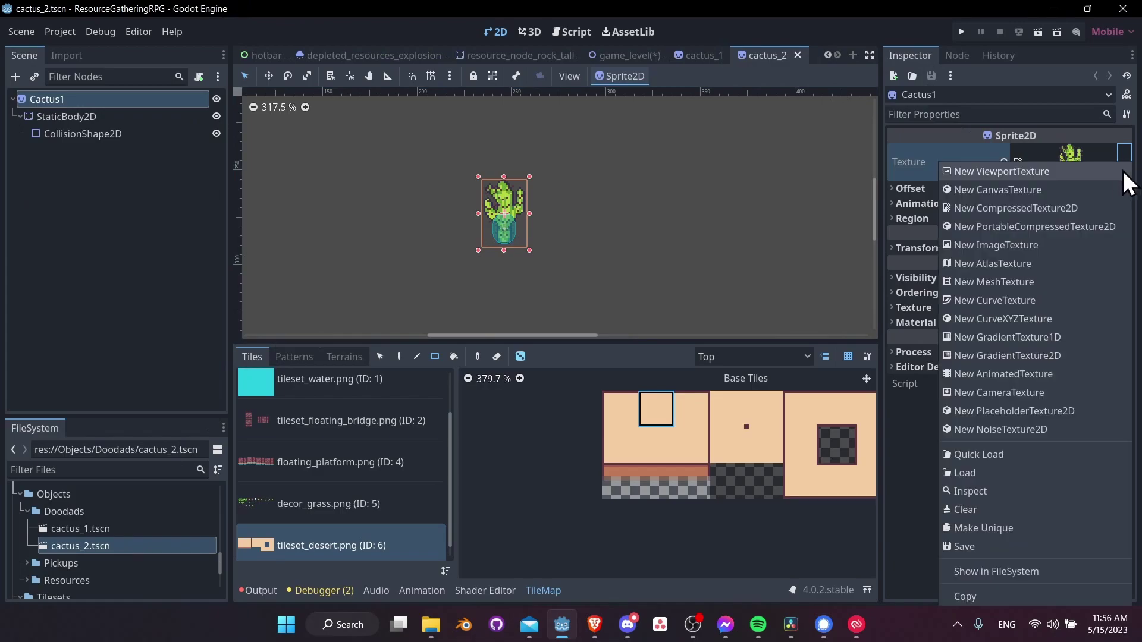
left_click(999, 472)
double_click(384, 182)
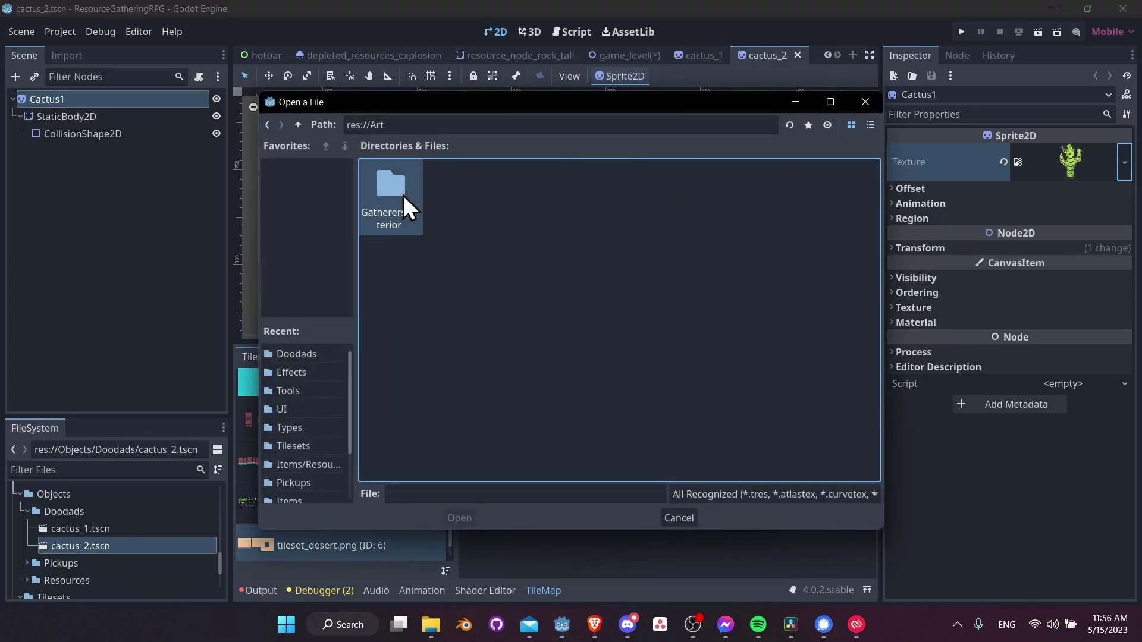
double_click(395, 190)
double_click(592, 183)
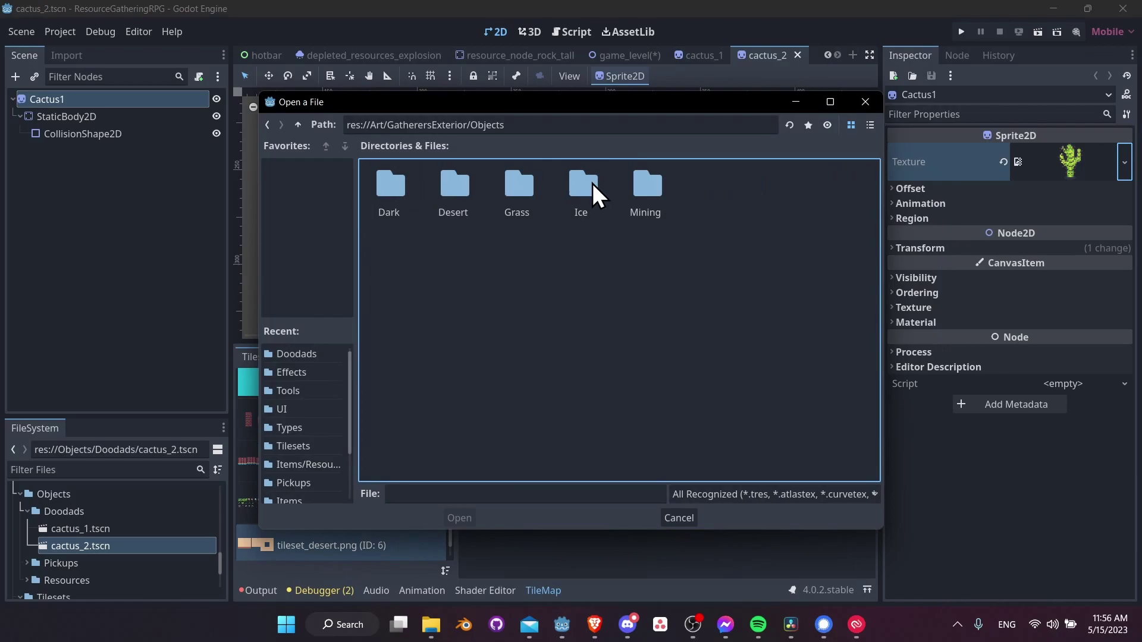
double_click(467, 190)
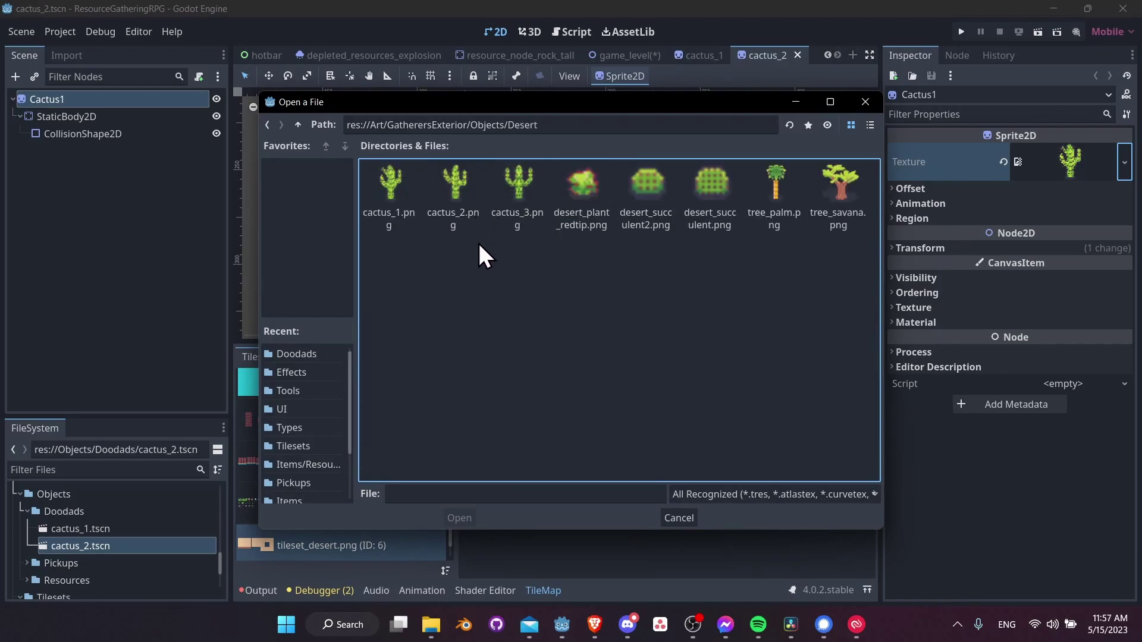
double_click(459, 211)
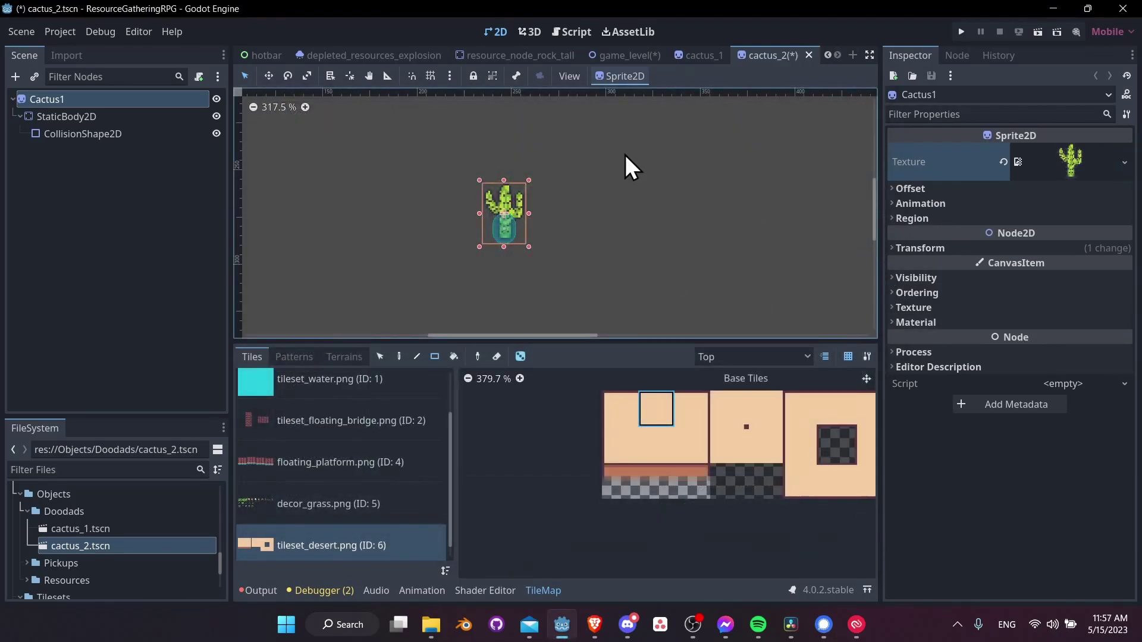
key("ctrl+s")
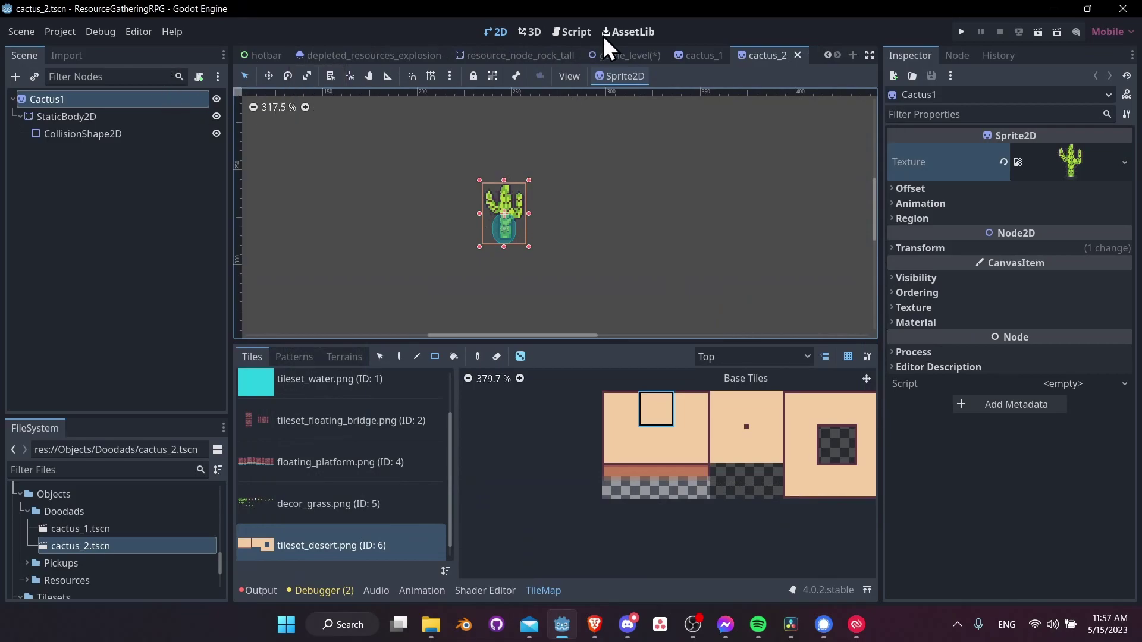
Step: Set the position of the cactus_2 scene's root node to x 0, y 0 and save the scene
left_click(607, 53)
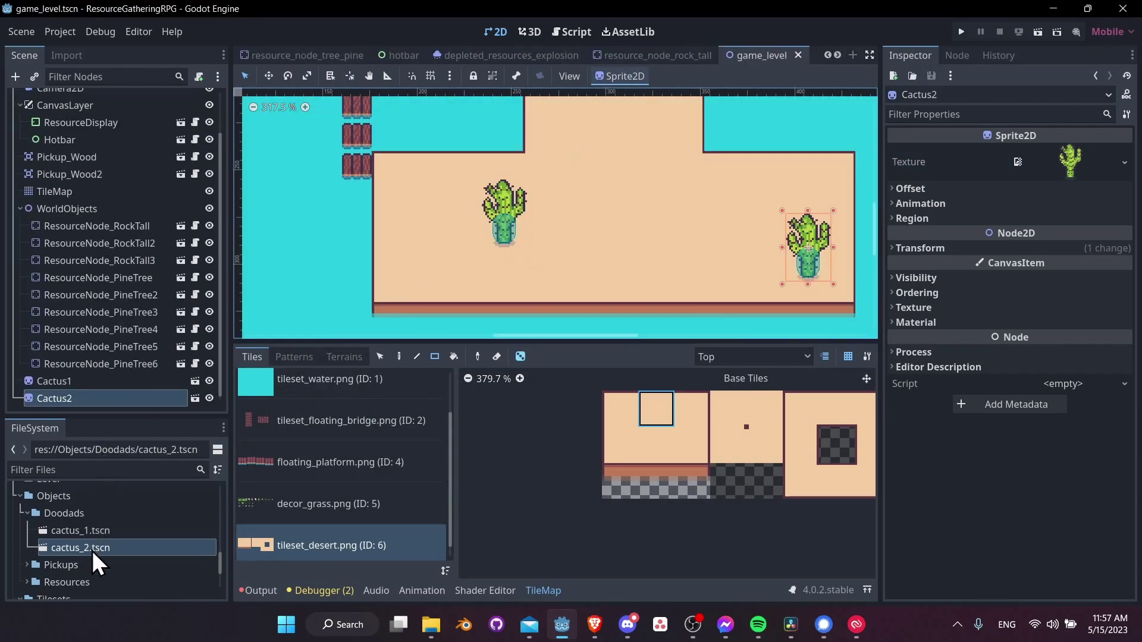
left_click_drag(93, 553, 823, 123)
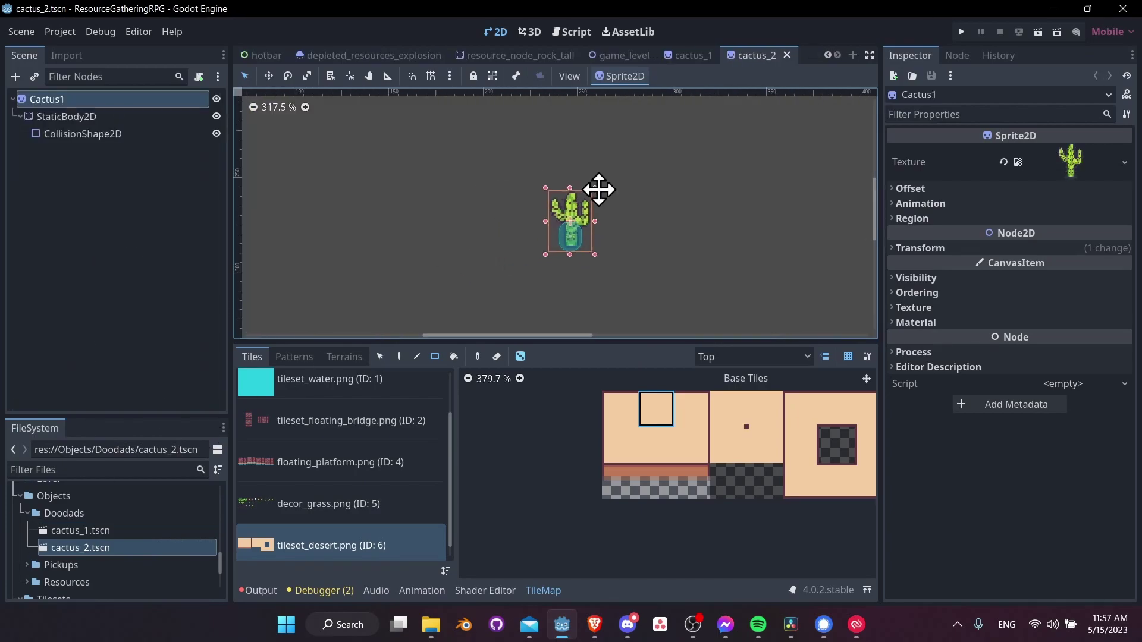
left_click(927, 248)
left_click(1045, 266)
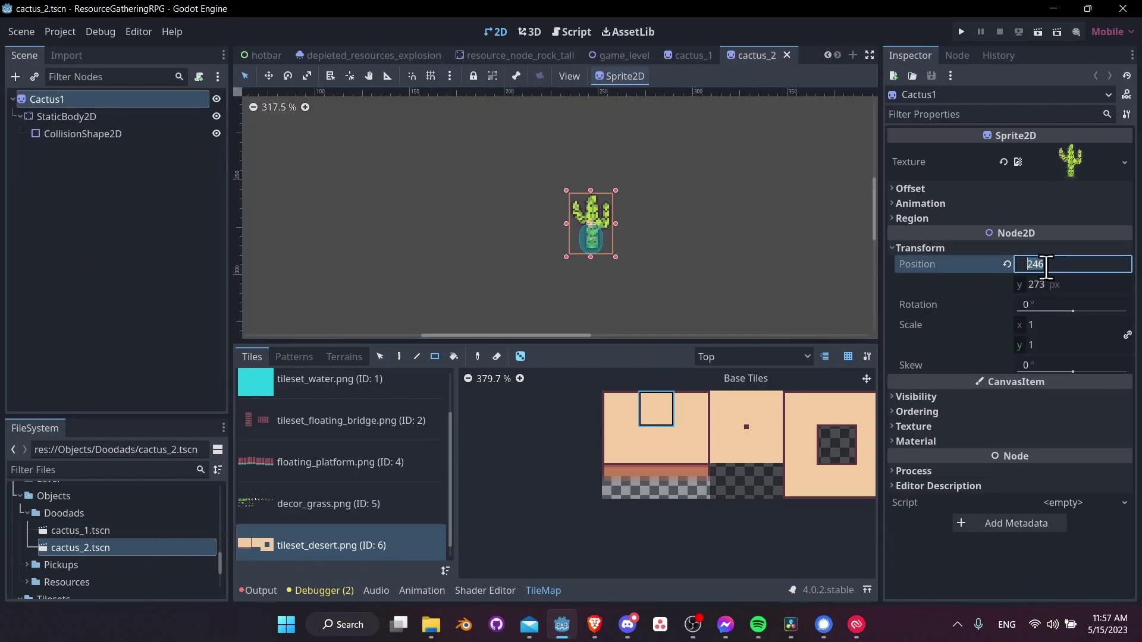
key("Tab")
type("0")
key("Tab")
left_click(809, 277)
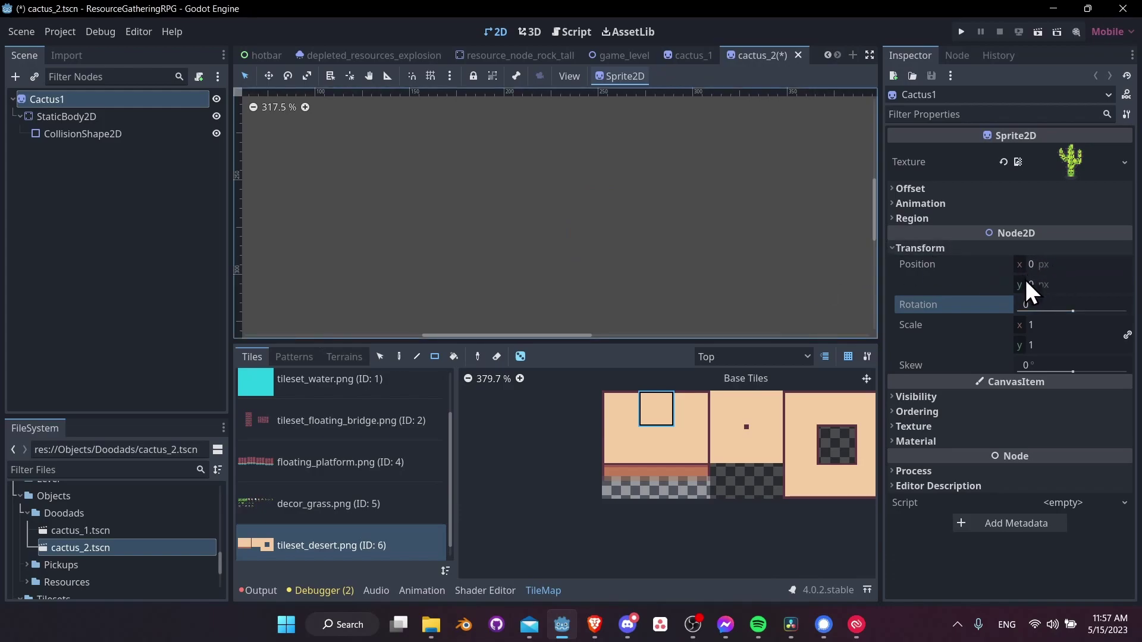
key("ctrl+s")
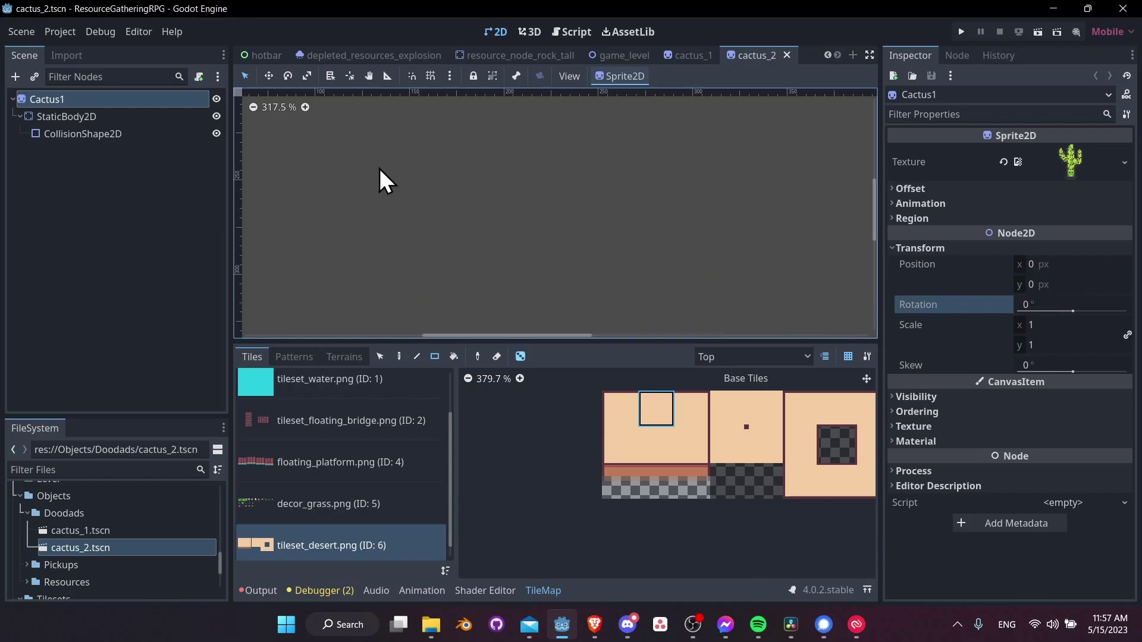
Step: Rename the root node of the cactus_2 scene to Cactus_Type2
double_click(84, 101)
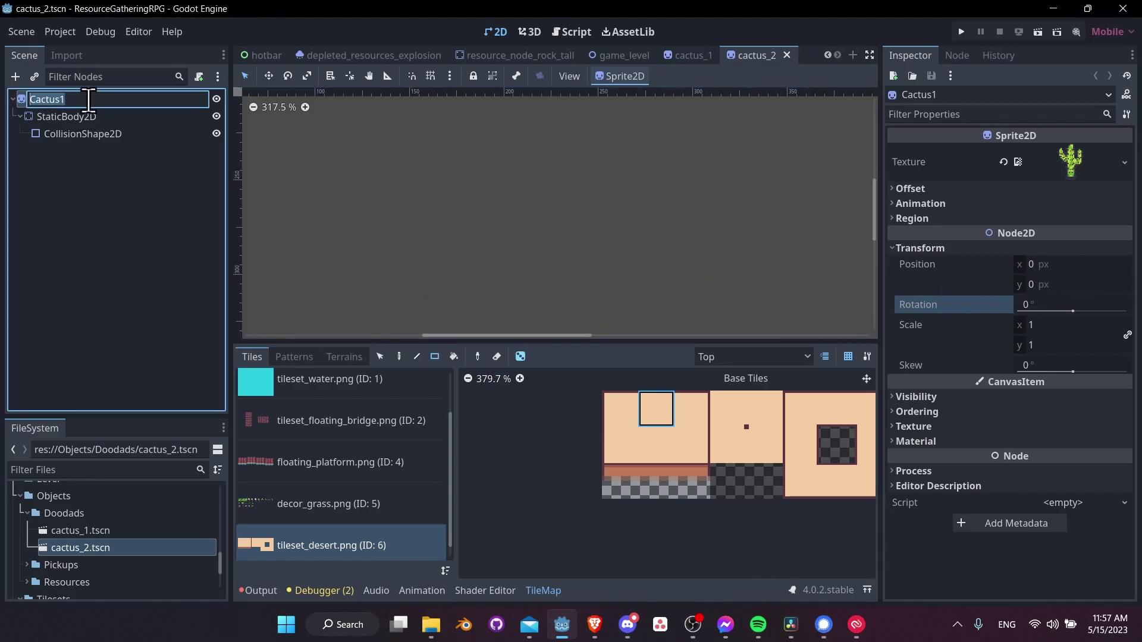
type("Cactus_Type2")
key("Return")
Step: Open the cactus_1 scene, set its root node's position to x 0, y 0, and save it
left_click(101, 531)
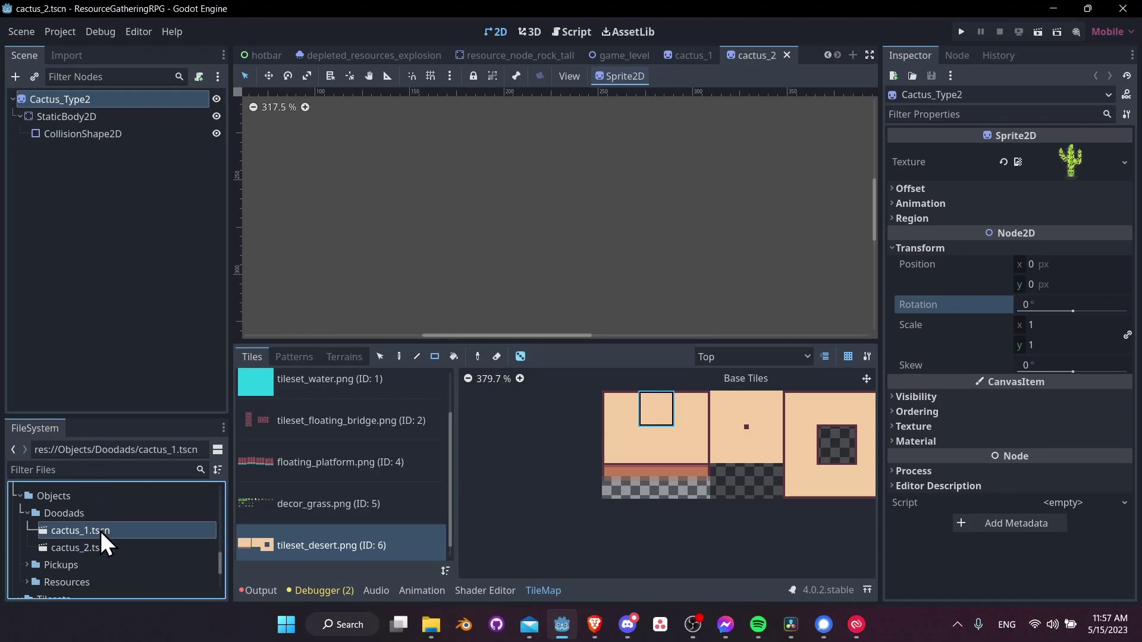
double_click(101, 530)
left_click(918, 262)
left_click(89, 100)
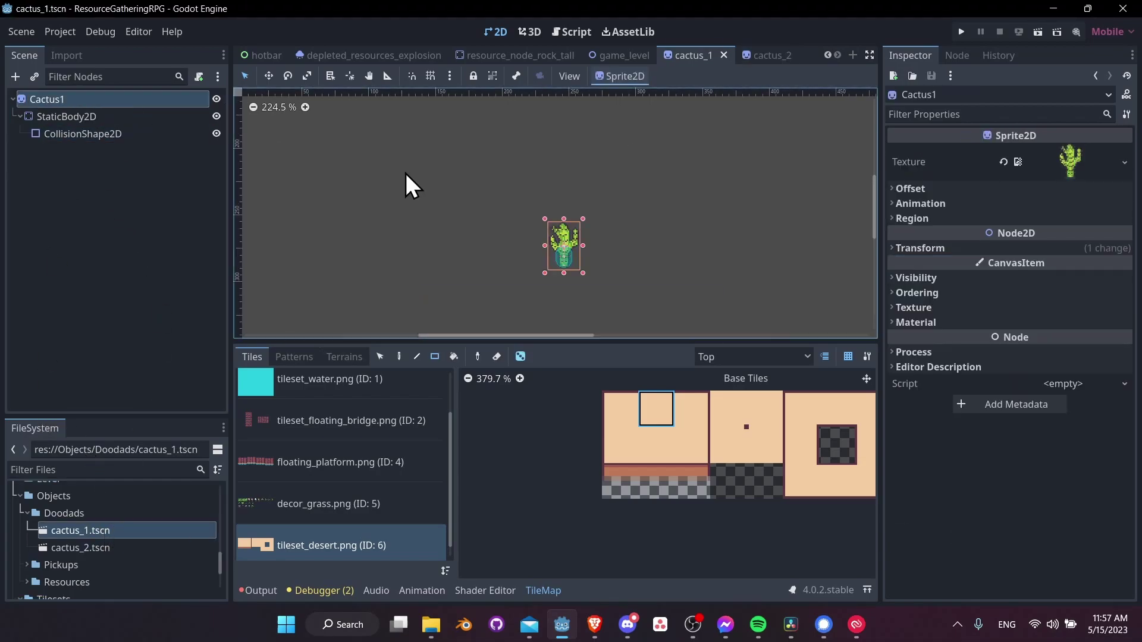
left_click(920, 249)
left_click(1046, 264)
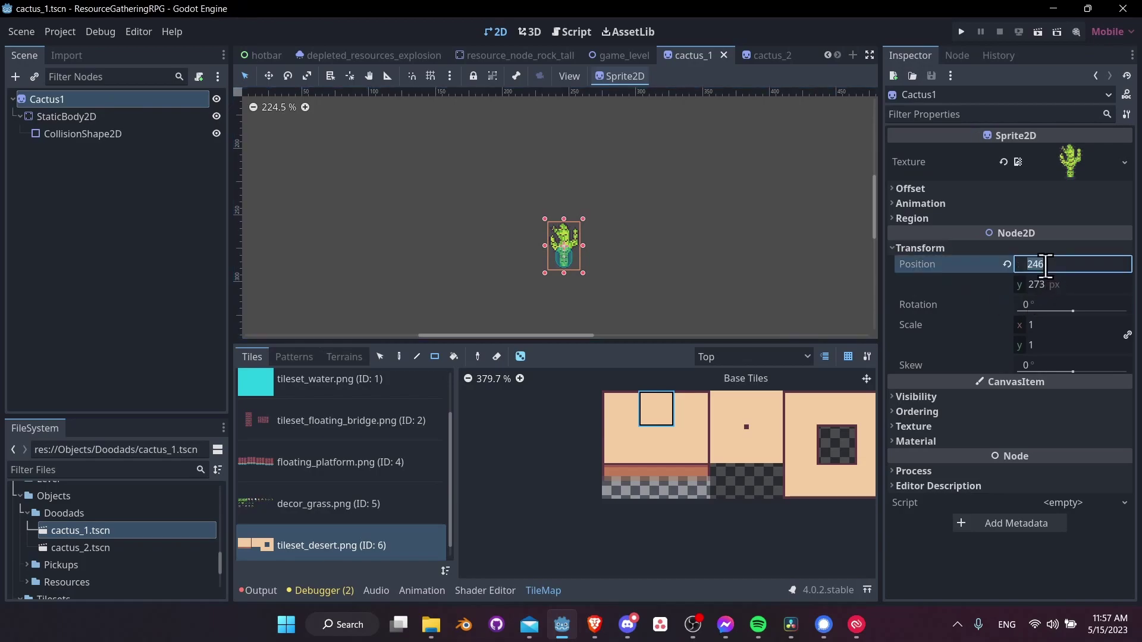
type("0")
key("Tab")
type("0")
key("Return")
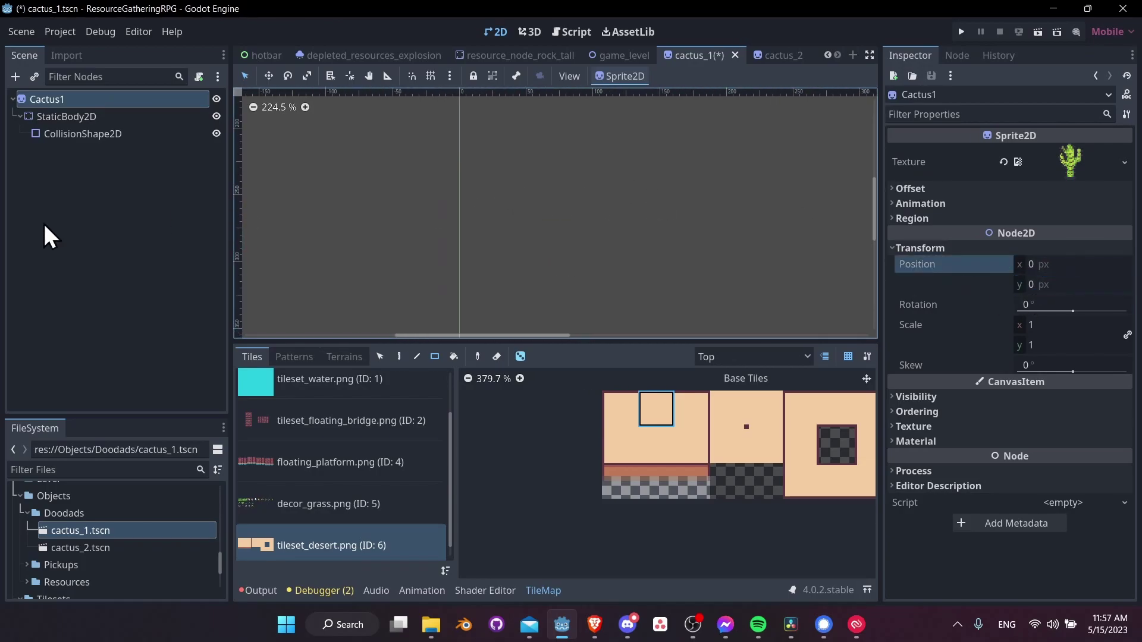
key("ctrl+s")
Step: Rename the root node of the cactus_1 scene to Cactus_Type2
double_click(100, 100)
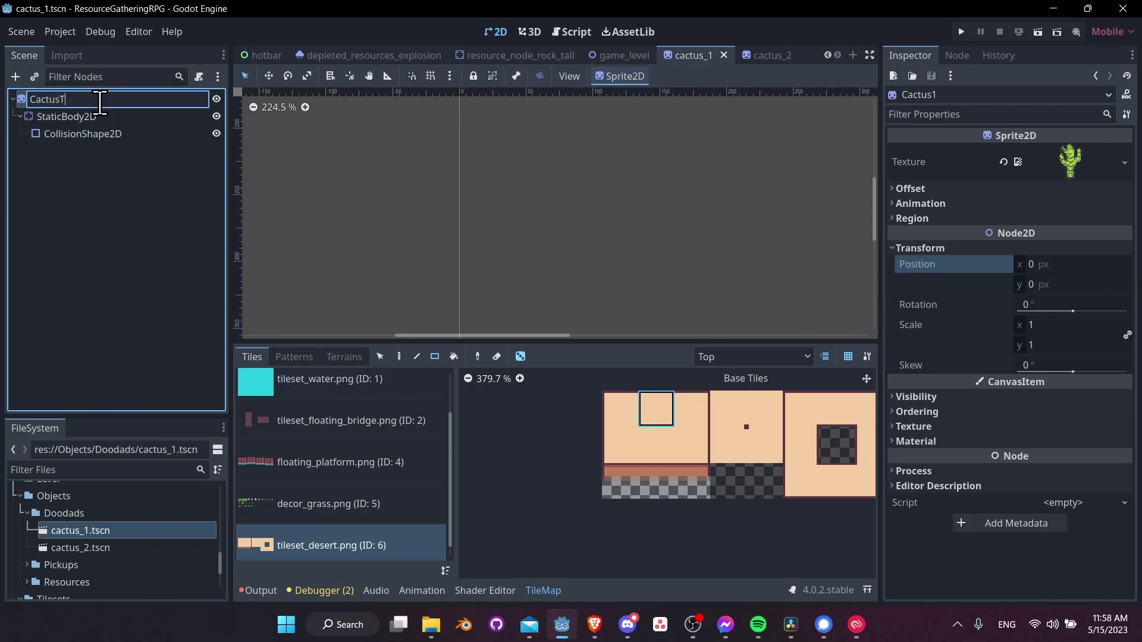
type("Cactus_Type2")
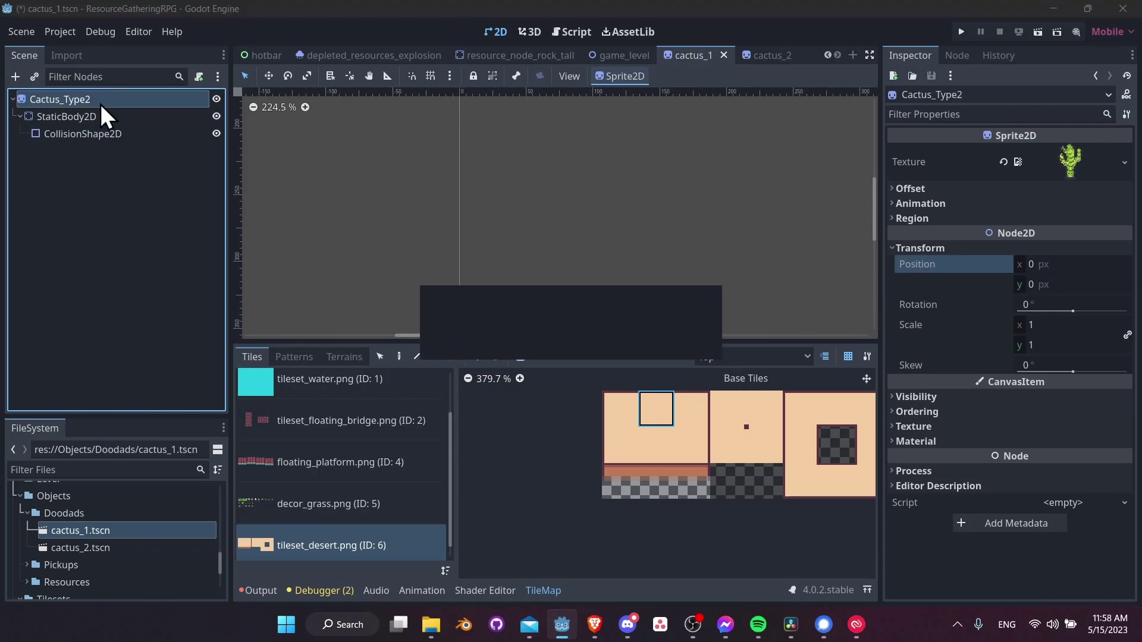
key("Return")
Step: In game_level, move the Cactus1 instance from the grass island's upper-left corner to the western part of the desert island
left_click(597, 55)
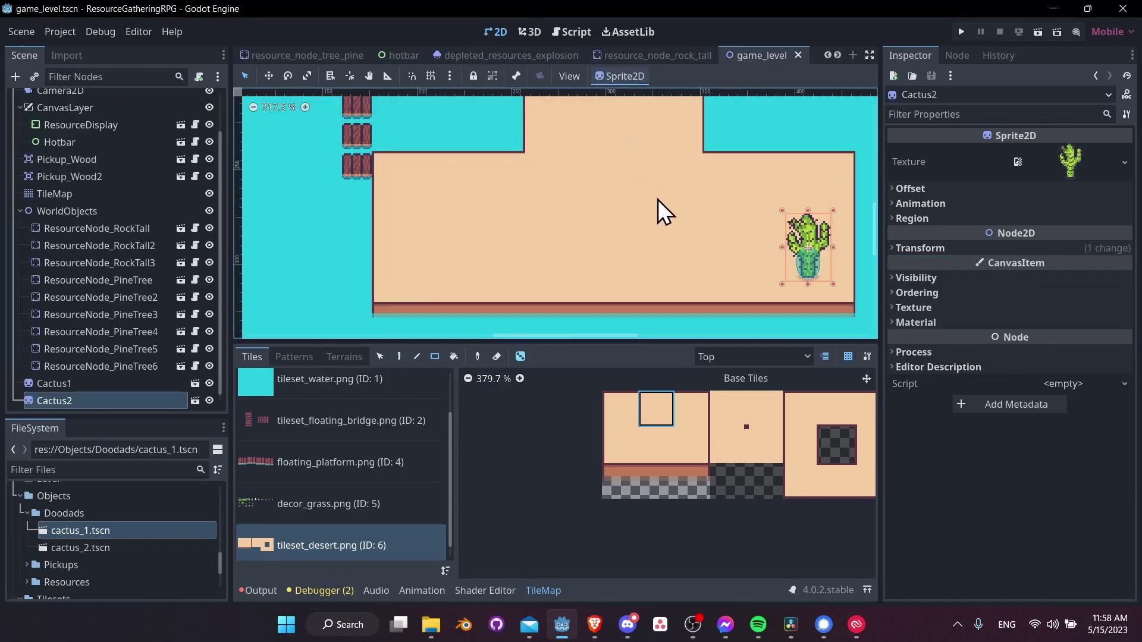
scroll(601, 231, "down", 3)
left_click(101, 383)
scroll(603, 211, "down", 8)
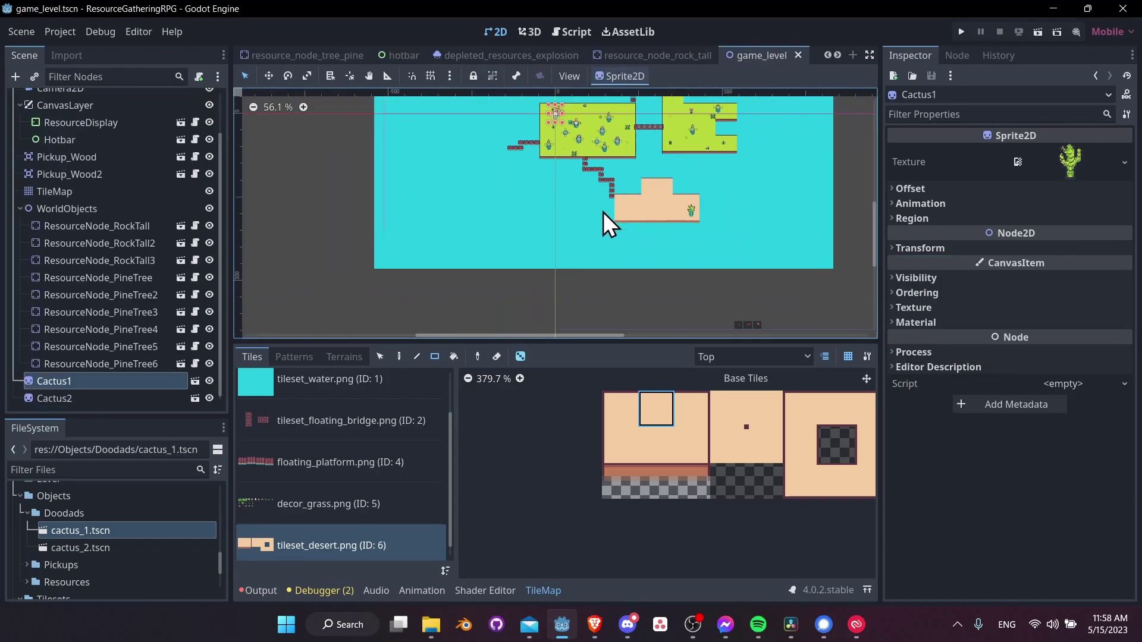
middle_click_drag(697, 277, 541, 304)
scroll(416, 187, "up", 5)
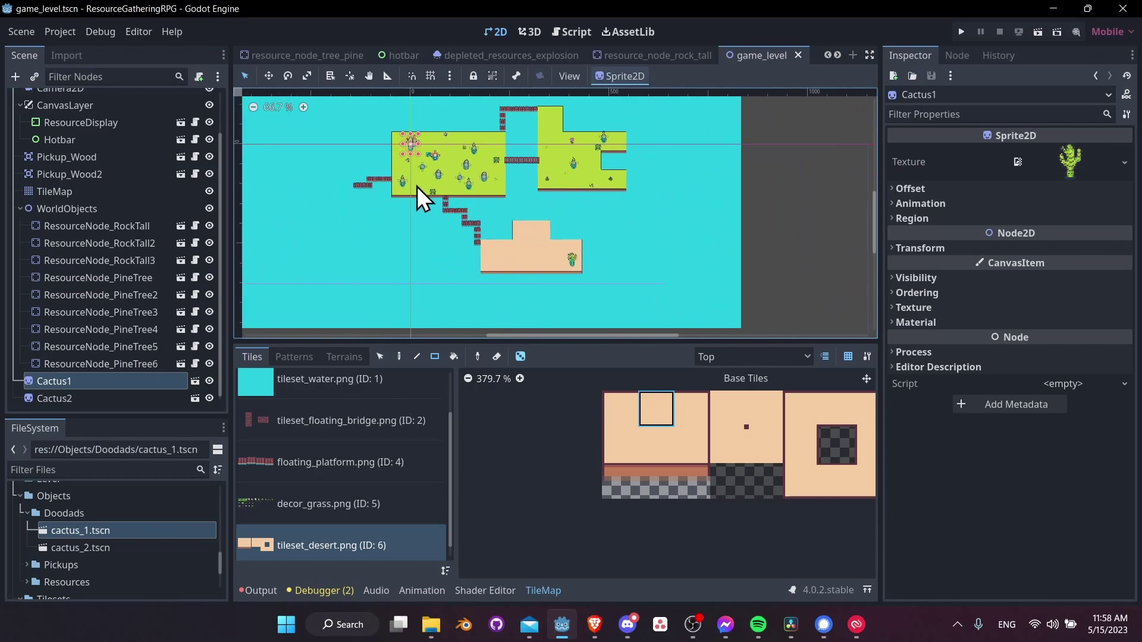
left_click_drag(408, 141, 610, 323)
scroll(645, 327, "down", 1)
middle_click_drag(641, 332, 603, 226)
scroll(603, 225, "up", 5)
left_click_drag(563, 206, 540, 240)
scroll(616, 258, "up", 4)
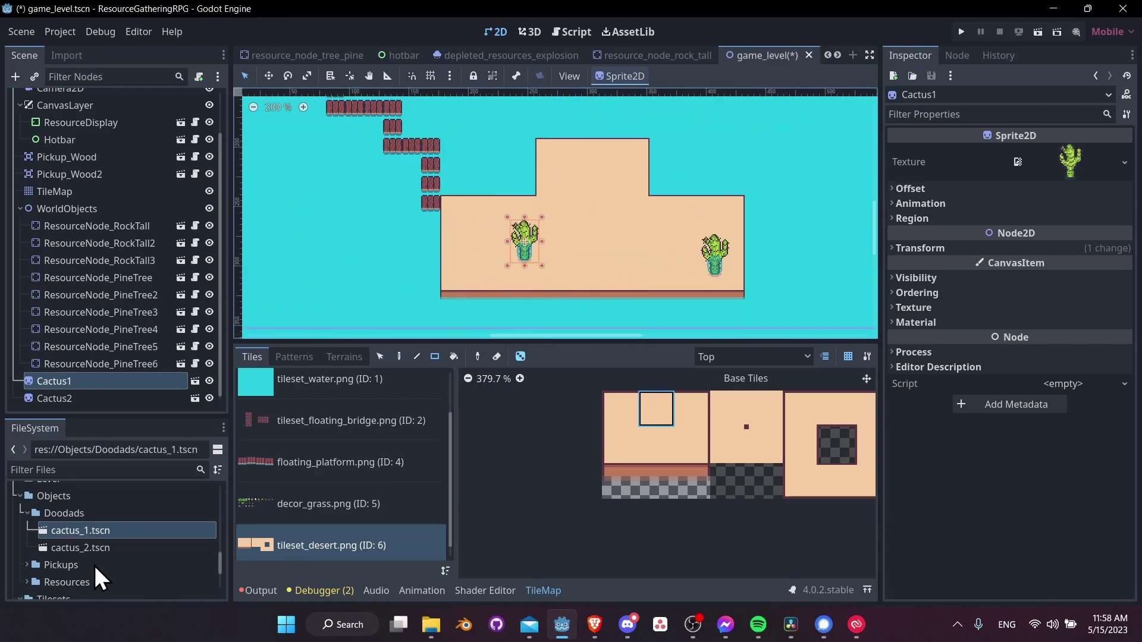
Step: Place a cactus_2 instance in the desert's narrow upper area, shift Cactus1 slightly toward the western edge, and save the level
left_click_drag(106, 552, 625, 186)
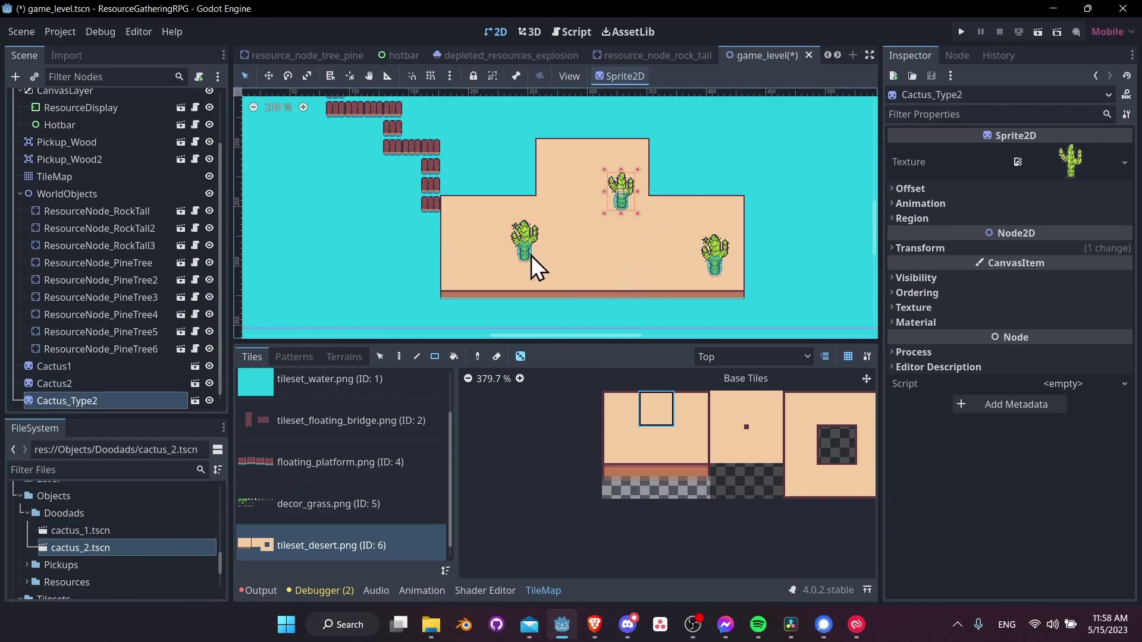
left_click_drag(530, 255, 505, 259)
middle_click_drag(620, 227, 571, 226)
key("ctrl+s")
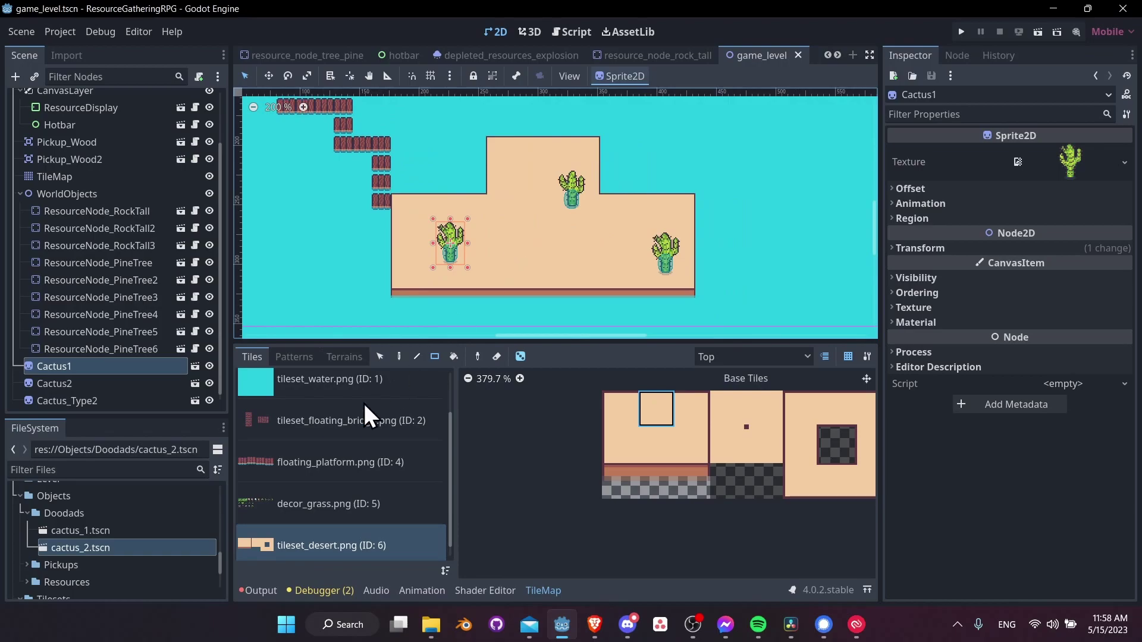
Step: Duplicate resource_node_tree_pine.tscn as resource_node_tree_desert.tscn in the Resources folder and open the new scene
scroll(62, 506, "down", 5)
middle_click_drag(533, 224, 550, 216)
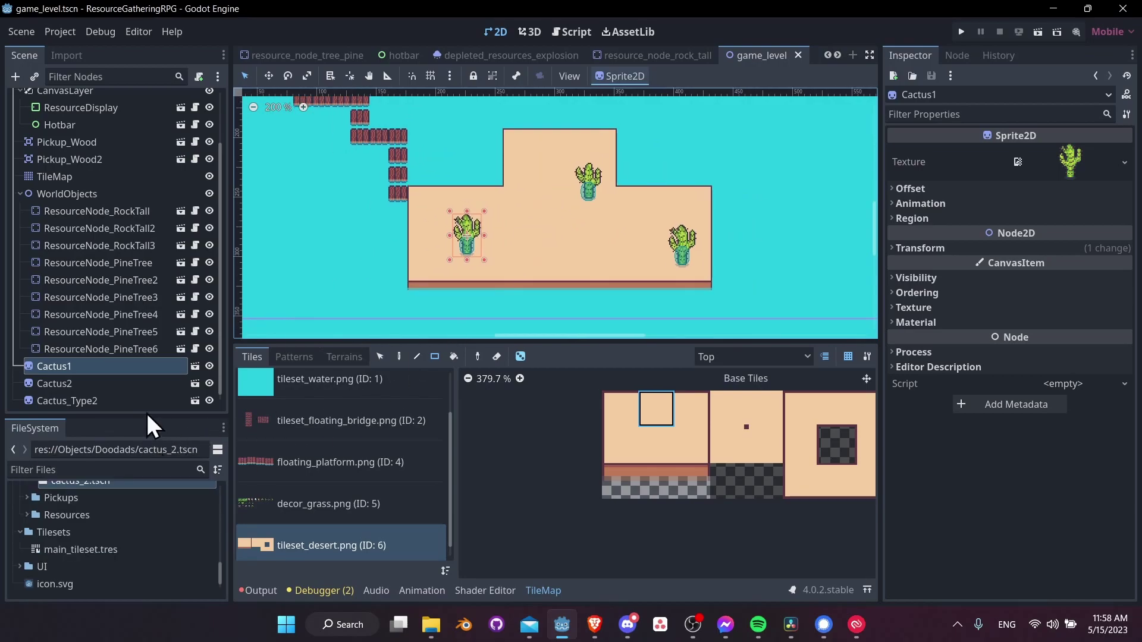
left_click_drag(145, 411, 145, 355)
left_click(27, 514)
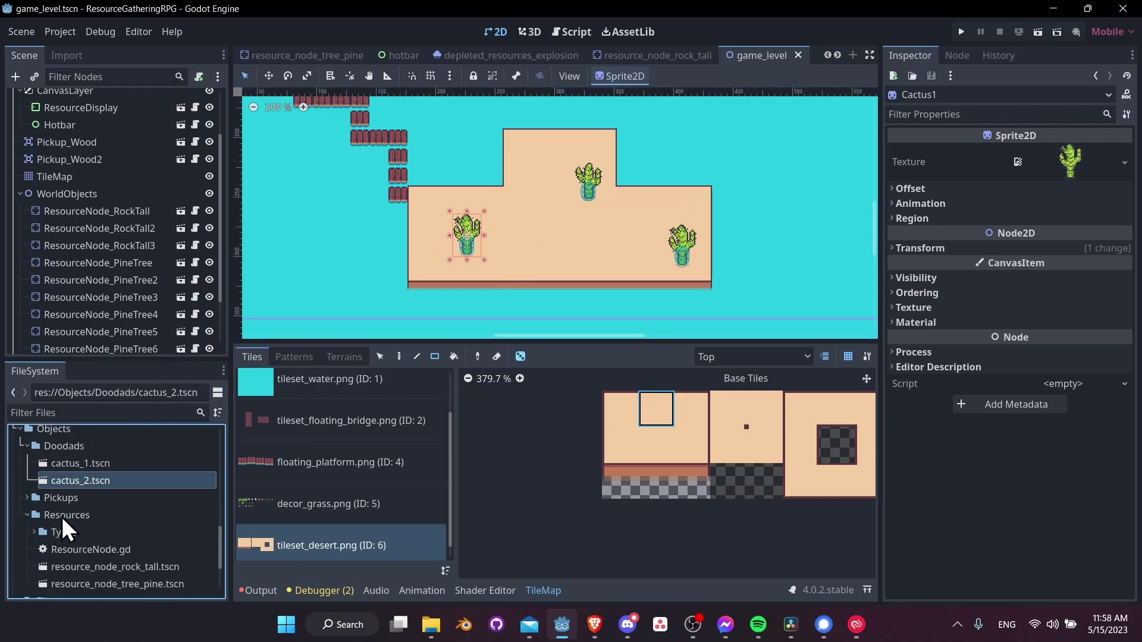
scroll(117, 517, "down", 2)
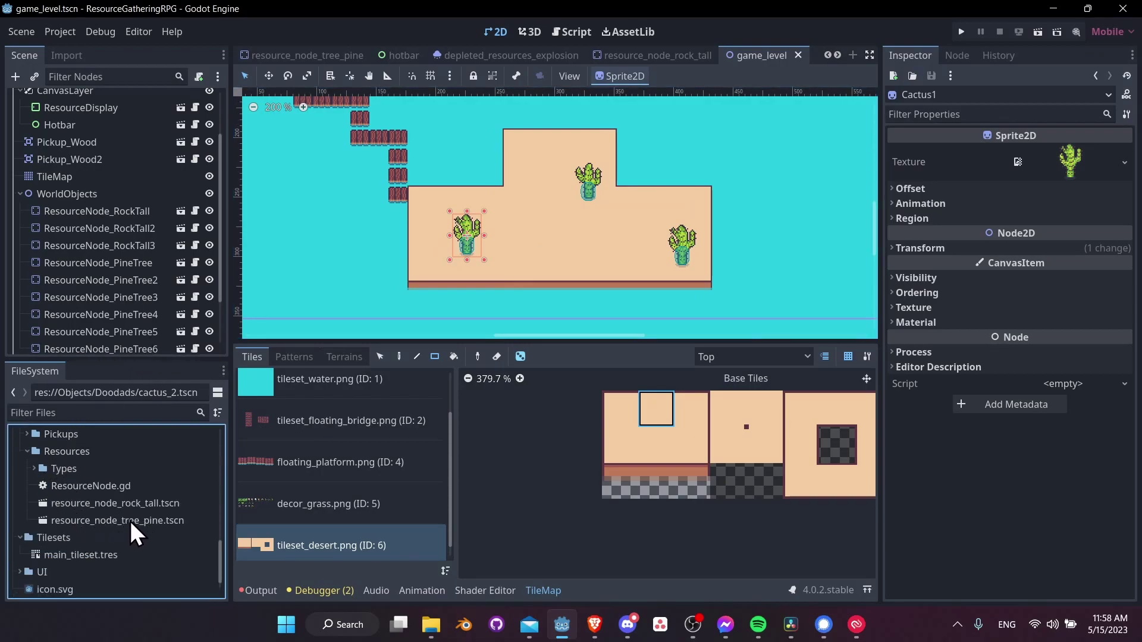
left_click(135, 521)
key("ctrl+d")
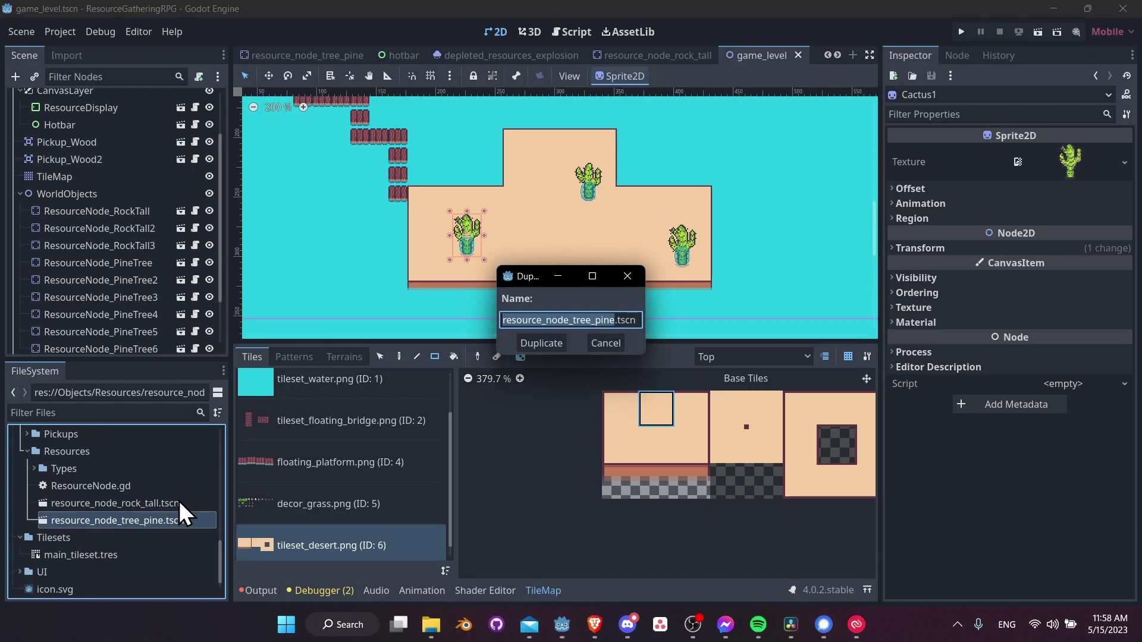
key("Right")
key("BackSpace")
key("BackSpace")
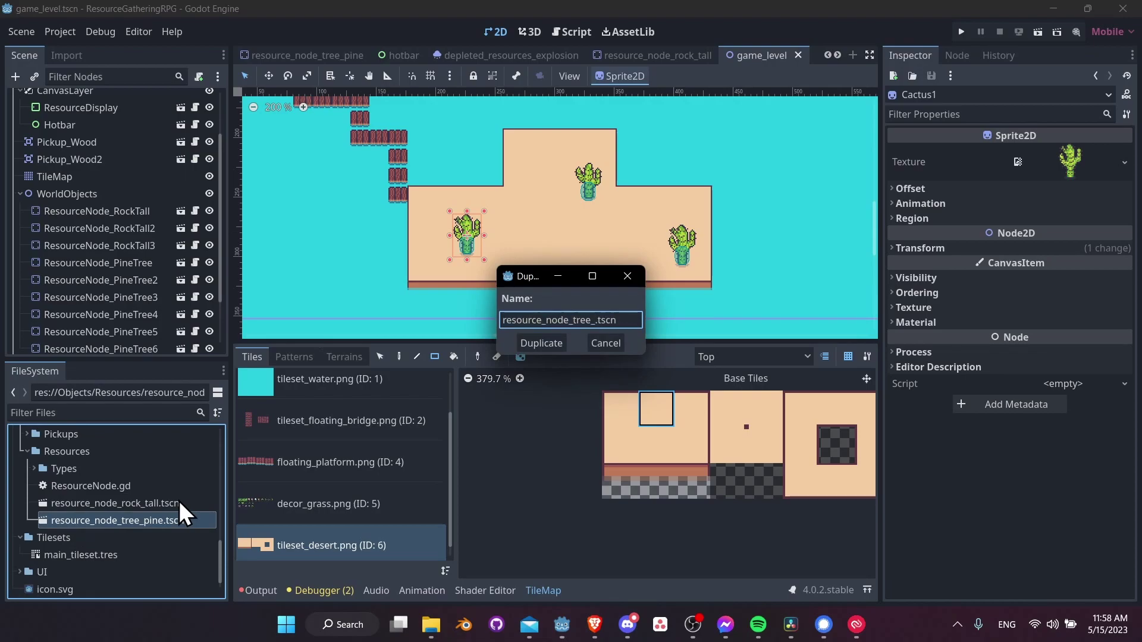
type("desert")
key("Return")
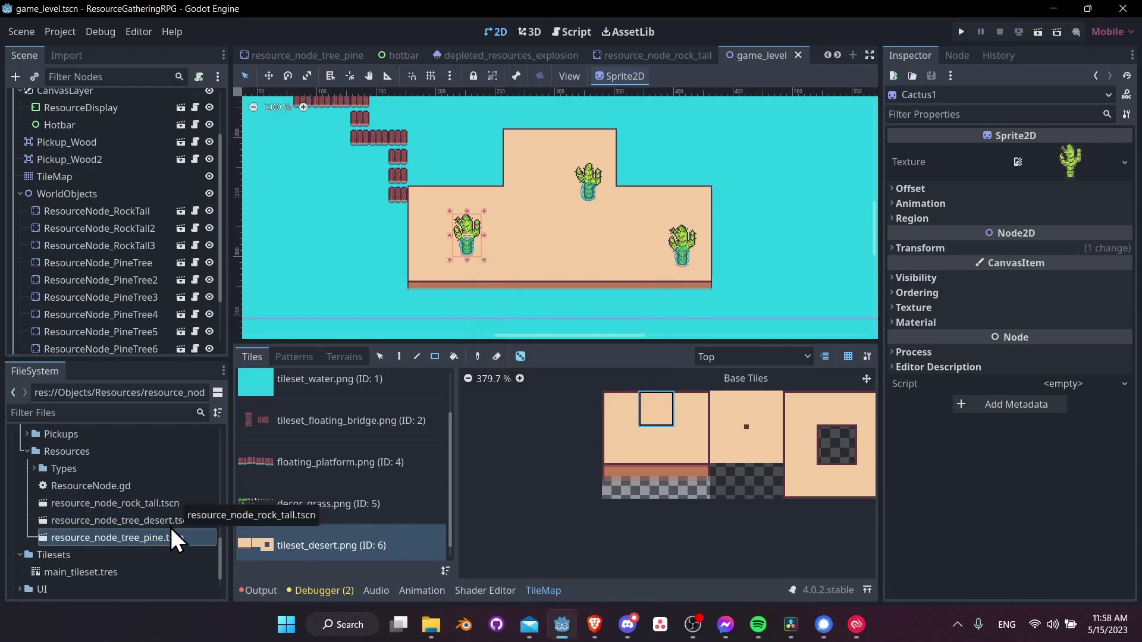
double_click(170, 524)
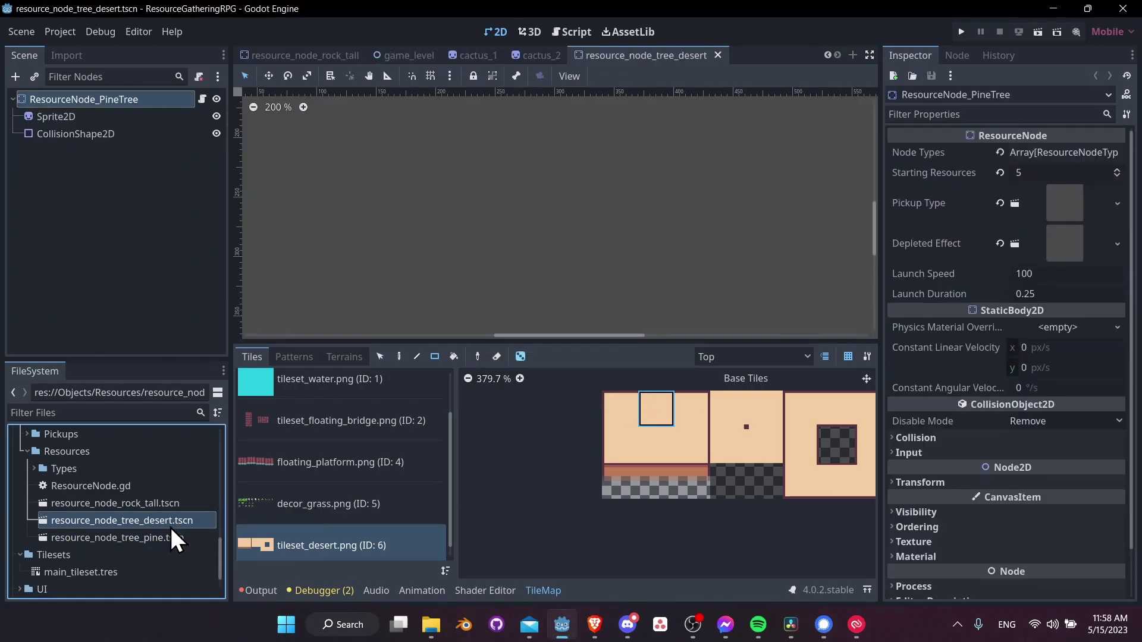
Step: Set the Starting Resources of the duplicated desert tree's root node to 7
left_click(1031, 169)
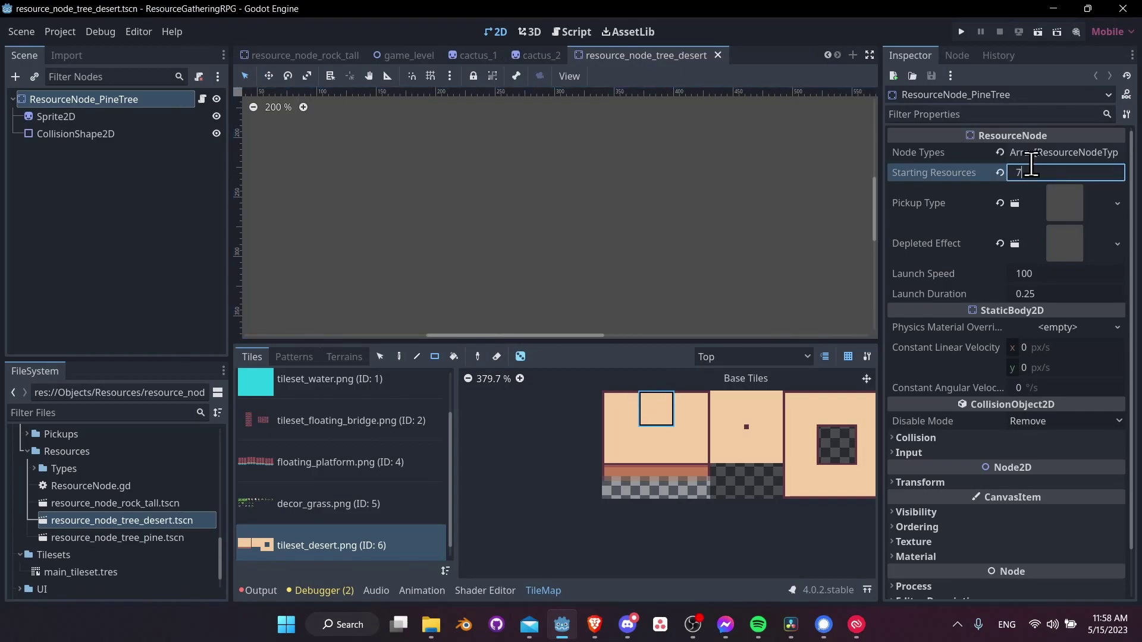
key("Return")
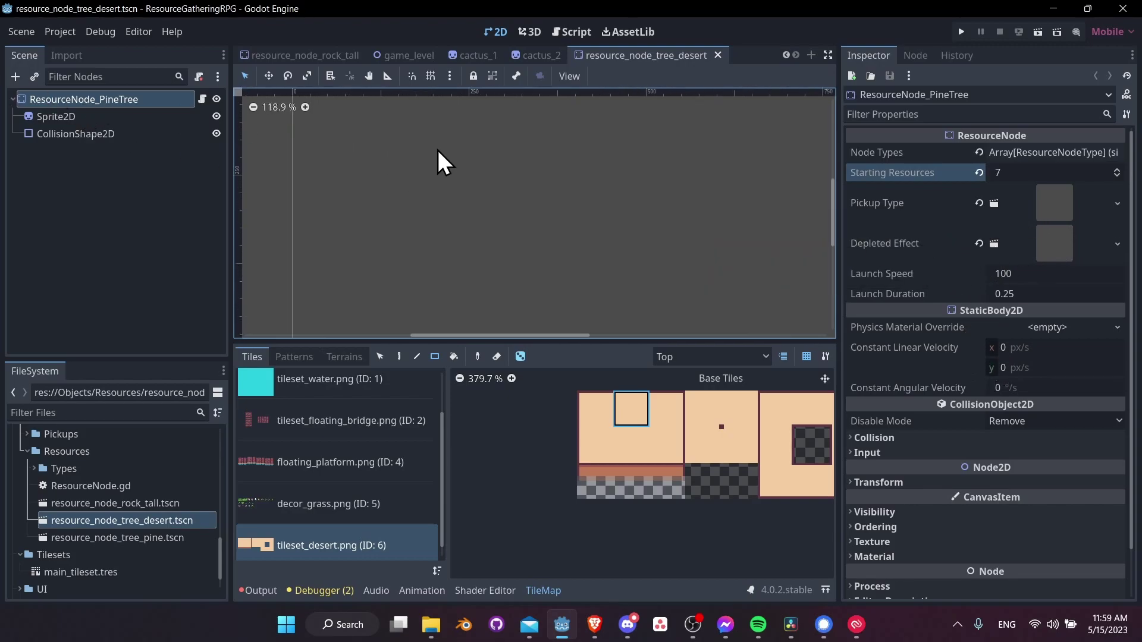
Step: Replace the Sprite2D texture with tree_savana.png from the Art/GatherersExterior/Objects/Desert folder
scroll(466, 257, "down", 7)
scroll(446, 203, "up", 7)
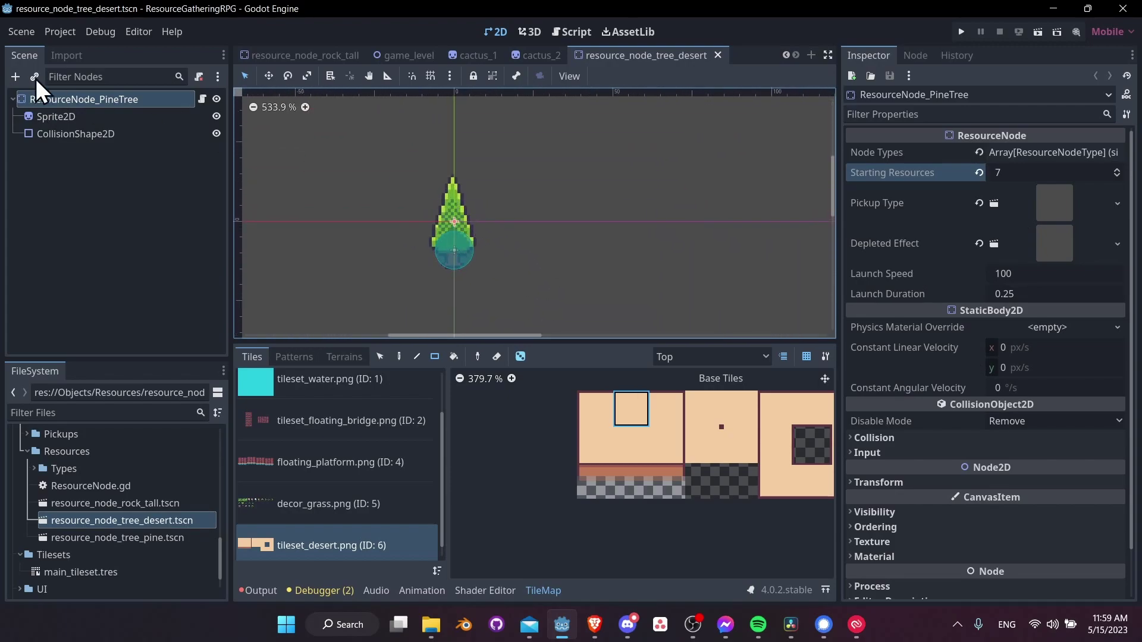
left_click(77, 116)
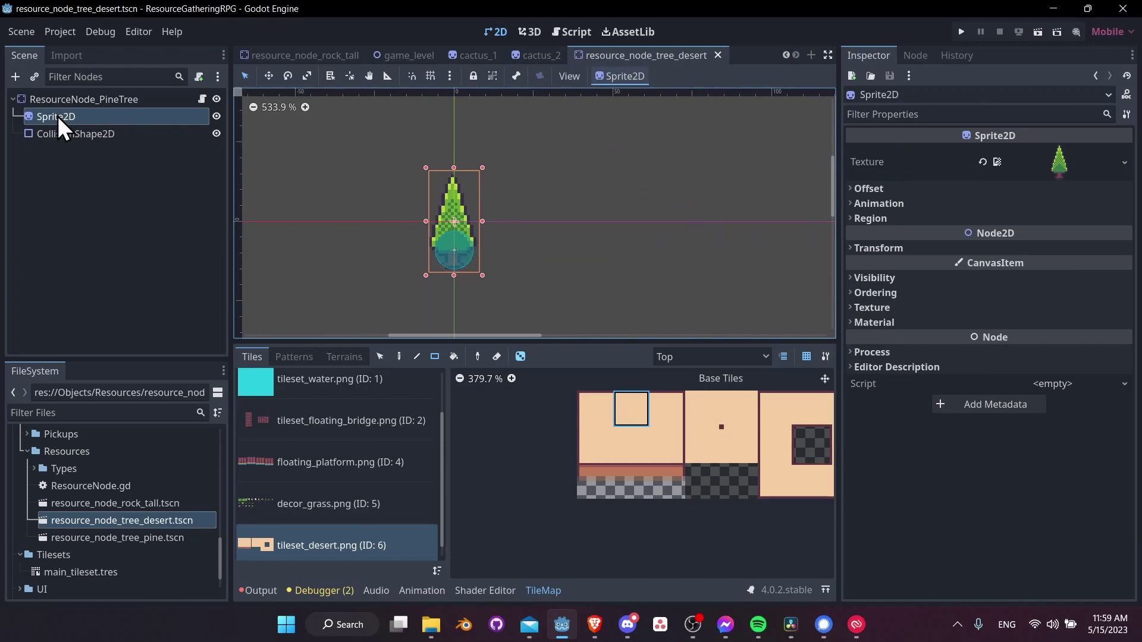
left_click(1124, 162)
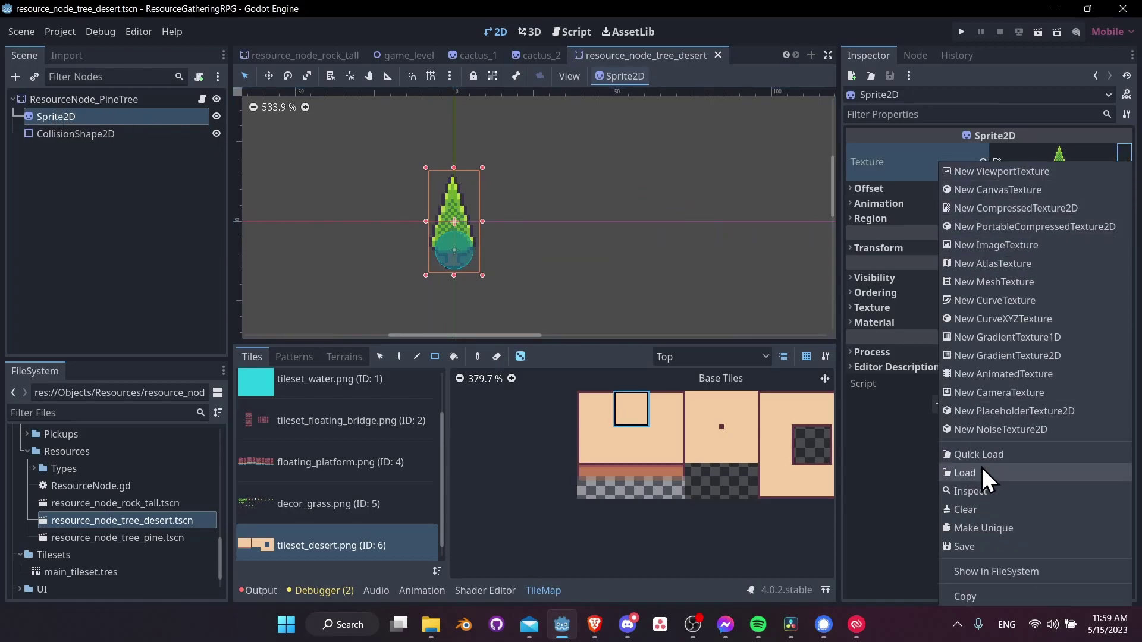
left_click(980, 472)
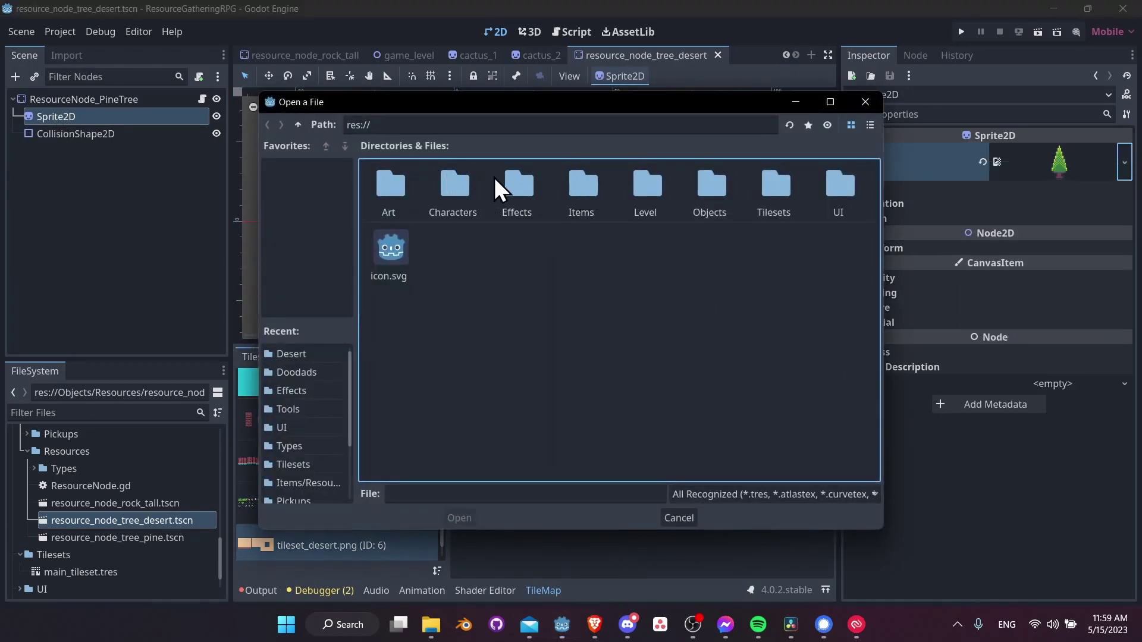
double_click(398, 179)
double_click(391, 182)
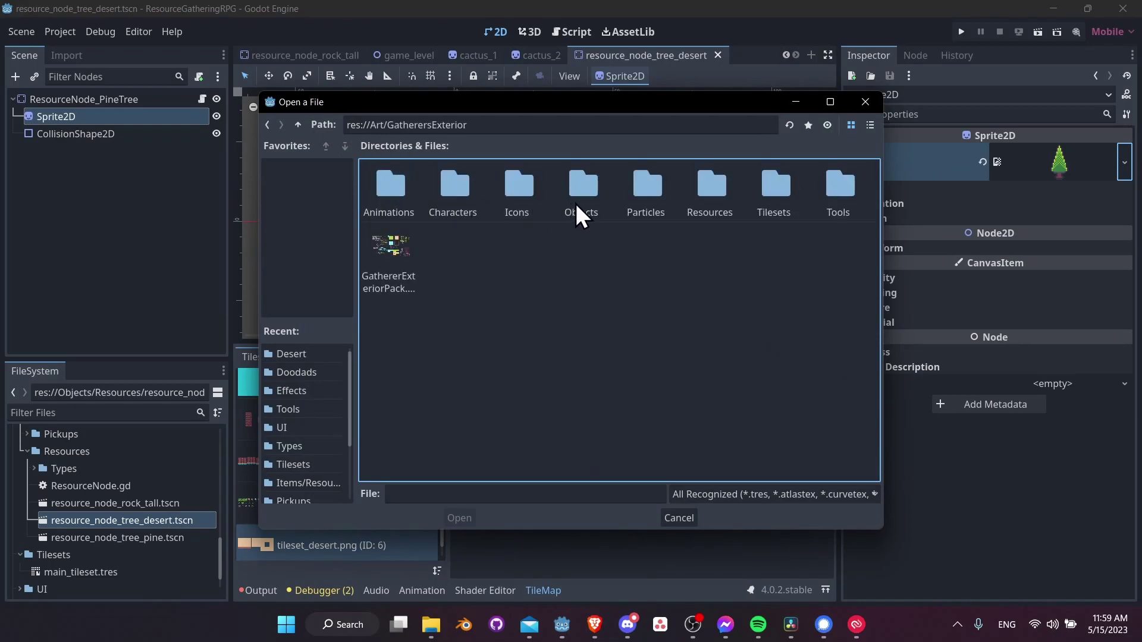
double_click(594, 185)
double_click(484, 188)
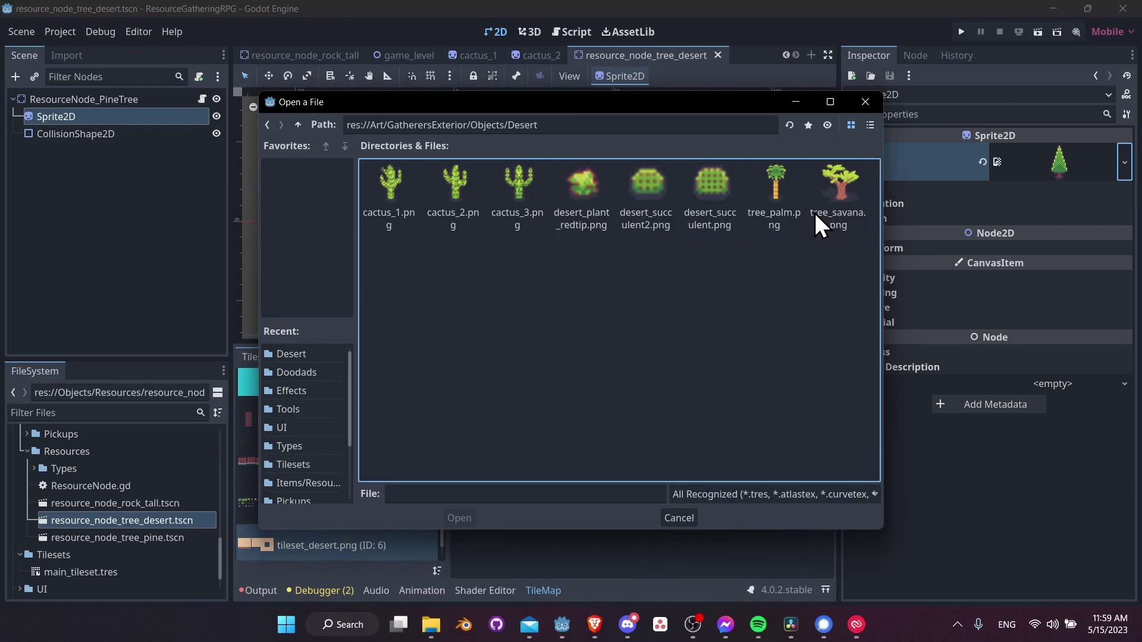
double_click(832, 220)
Step: Rename the root node to ResourceNode_SavannaTree
double_click(146, 98)
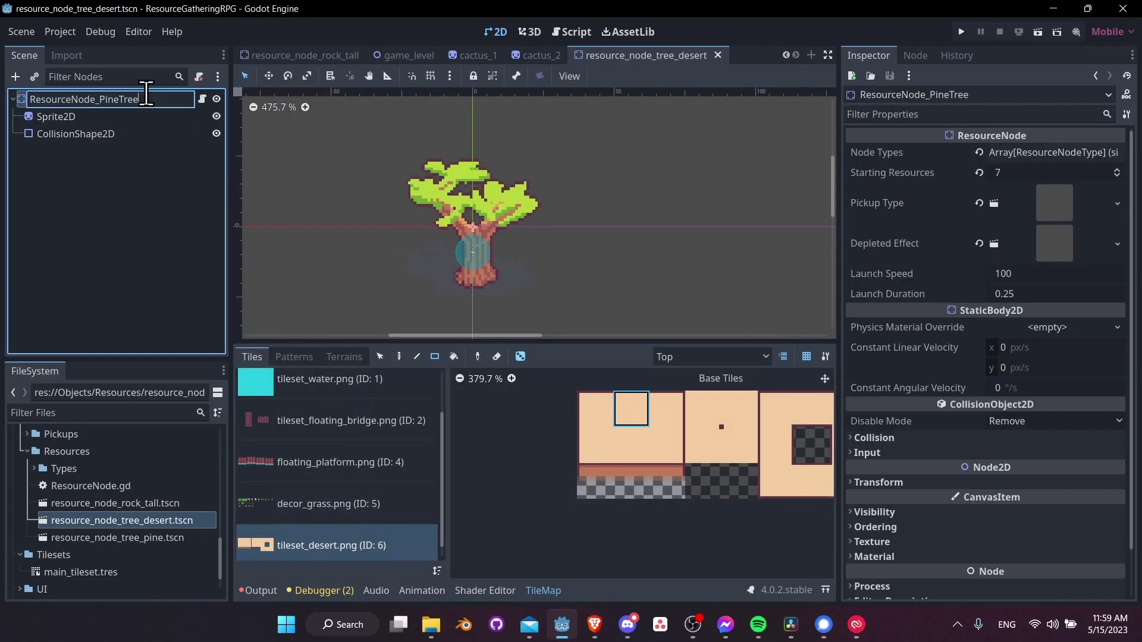
type("SavannaTree")
key("Return")
Step: Rename the resource_node_tree_desert.tscn scene file as resource_node_tree_desert_savanna
left_click(166, 521)
key("F2")
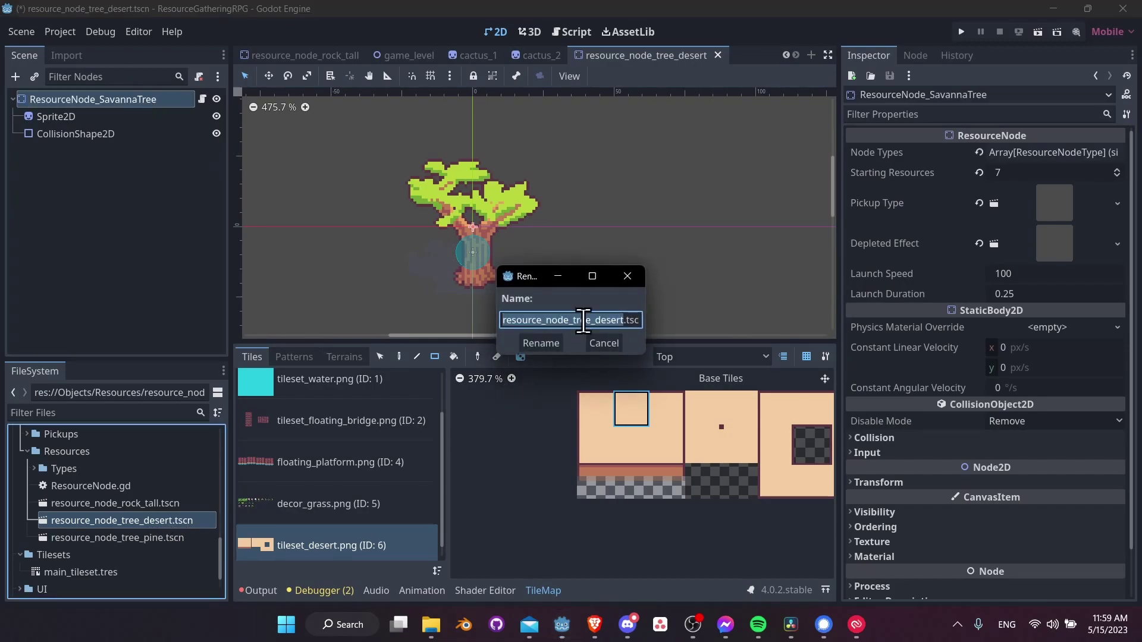
left_click_drag(595, 320, 608, 319)
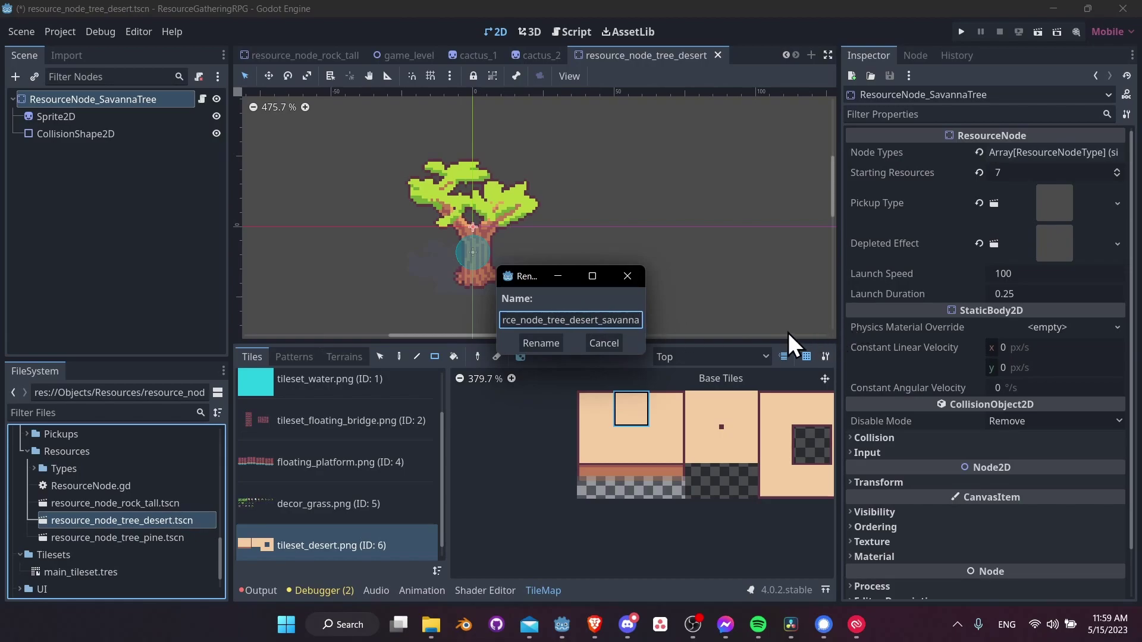
left_click(556, 342)
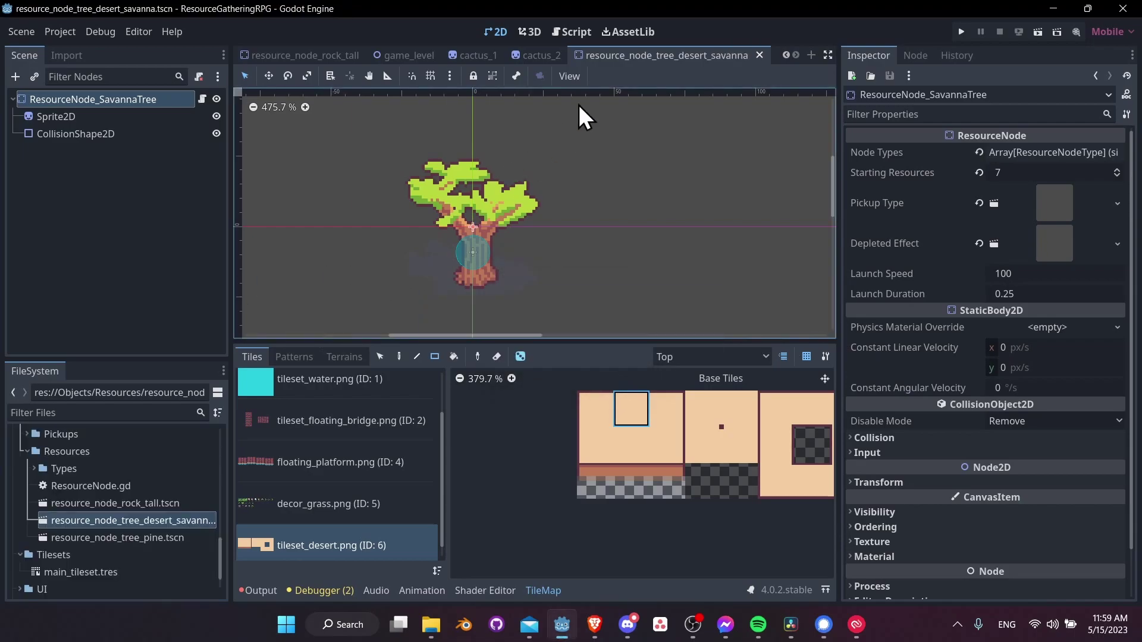
Step: Enlarge the CollisionShape2D capsule, place it over the base of the savanna tree's trunk, and save the scene
left_click(52, 136)
scroll(450, 258, "up", 3)
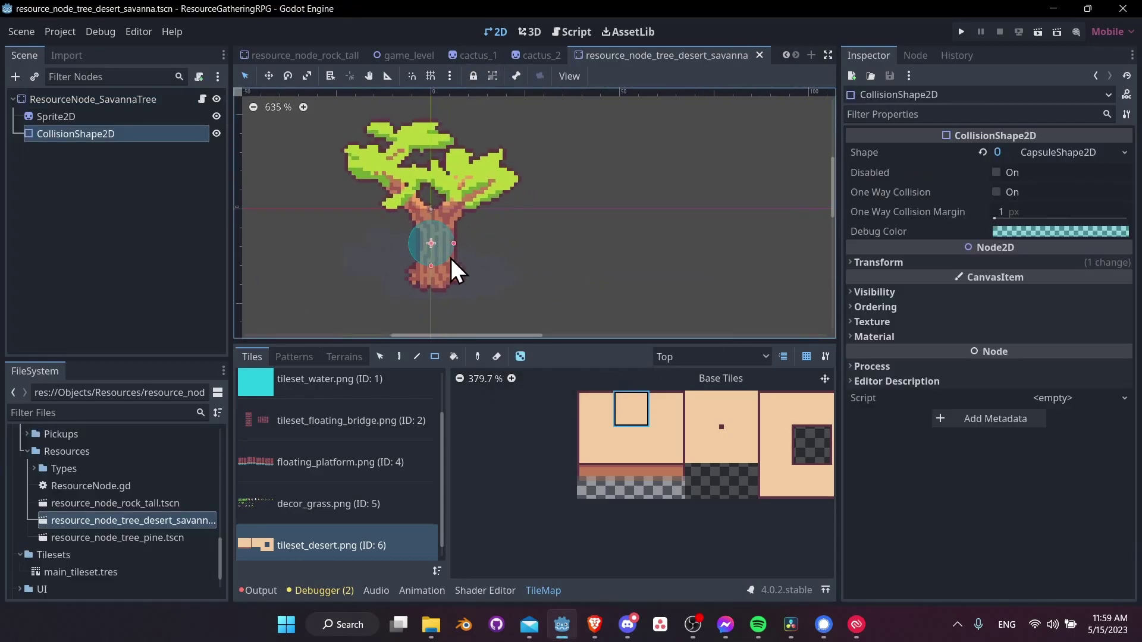
mouse_move(434, 261)
left_mouse_down()
mouse_move(431, 275)
mouse_move(457, 244)
mouse_move(444, 263)
left_mouse_up()
left_click(109, 100)
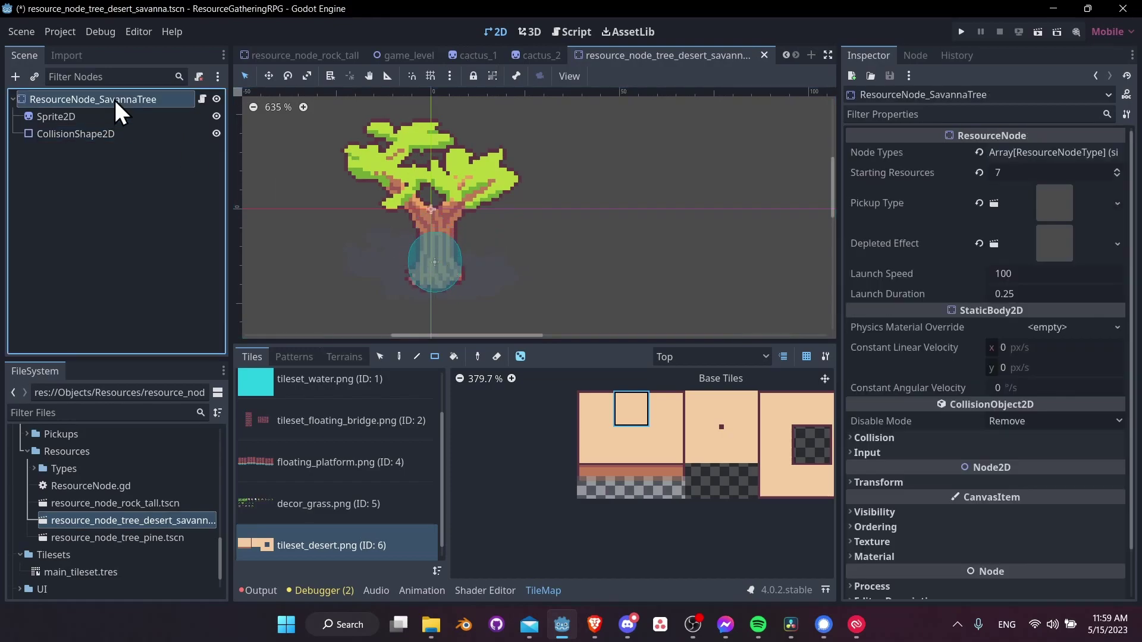
key("ctrl+s")
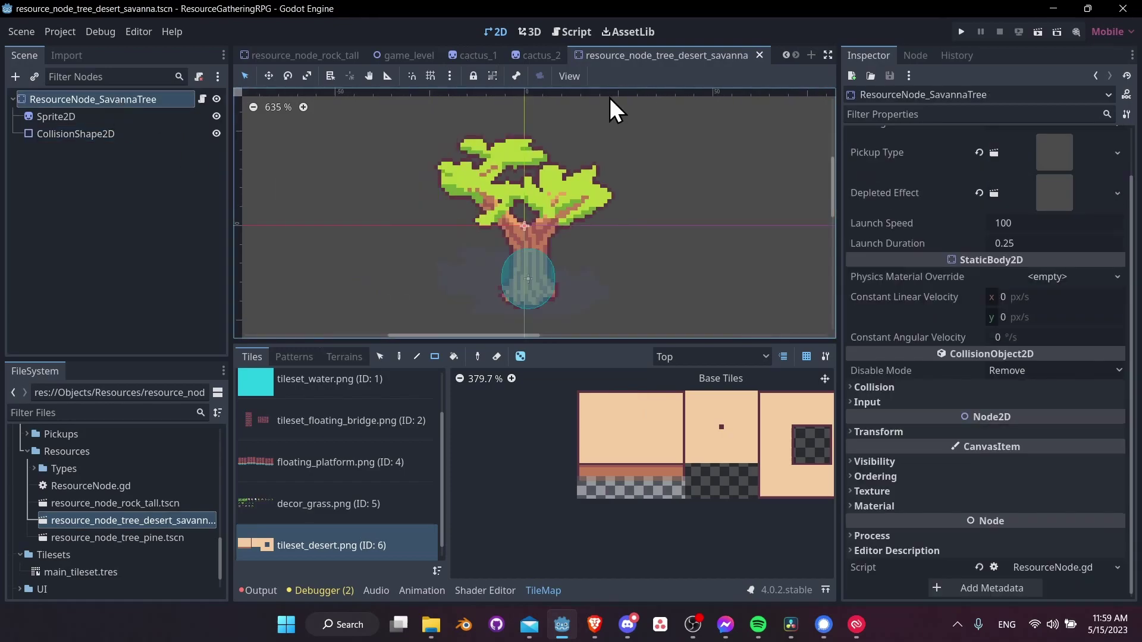
Step: Place three savanna tree instances in game_level at the desert's centre, northeastern corner and narrow northern area, and save the level
left_click(381, 55)
left_click_drag(132, 520, 556, 235)
scroll(599, 261, "up", 11)
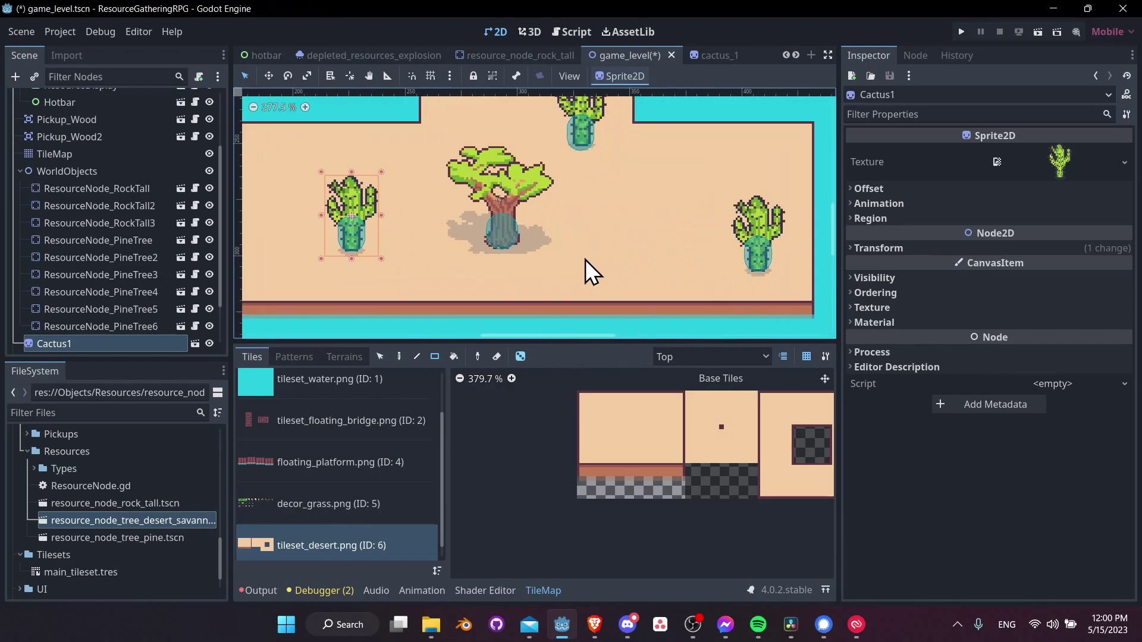
left_click(497, 194)
left_click_drag(132, 520, 758, 185)
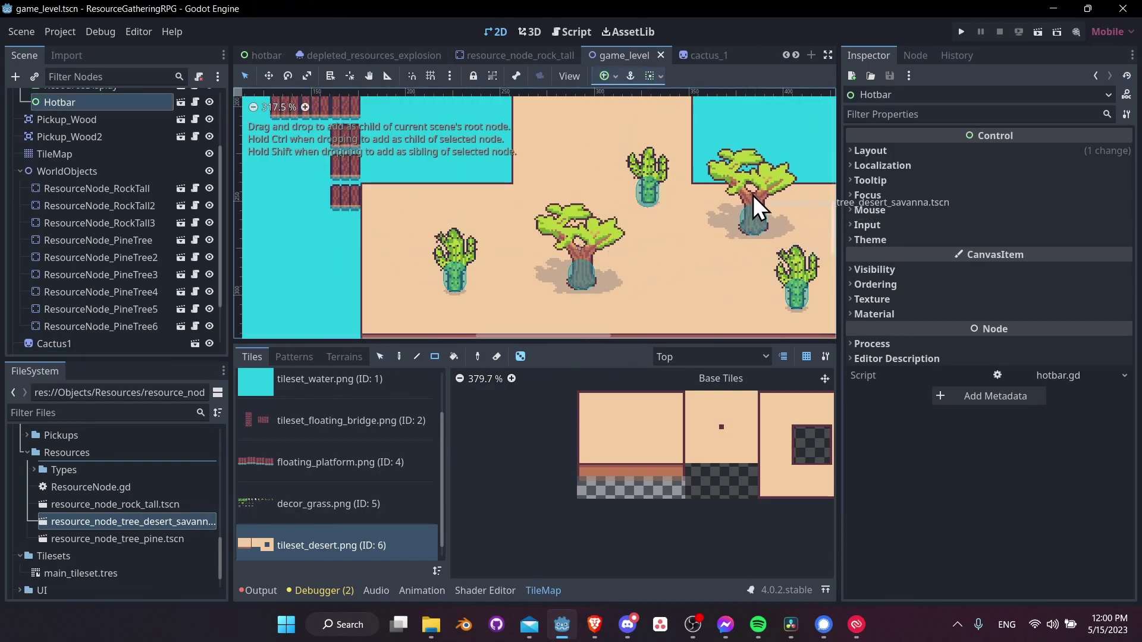
key("ctrl+s")
scroll(546, 196, "up", 4)
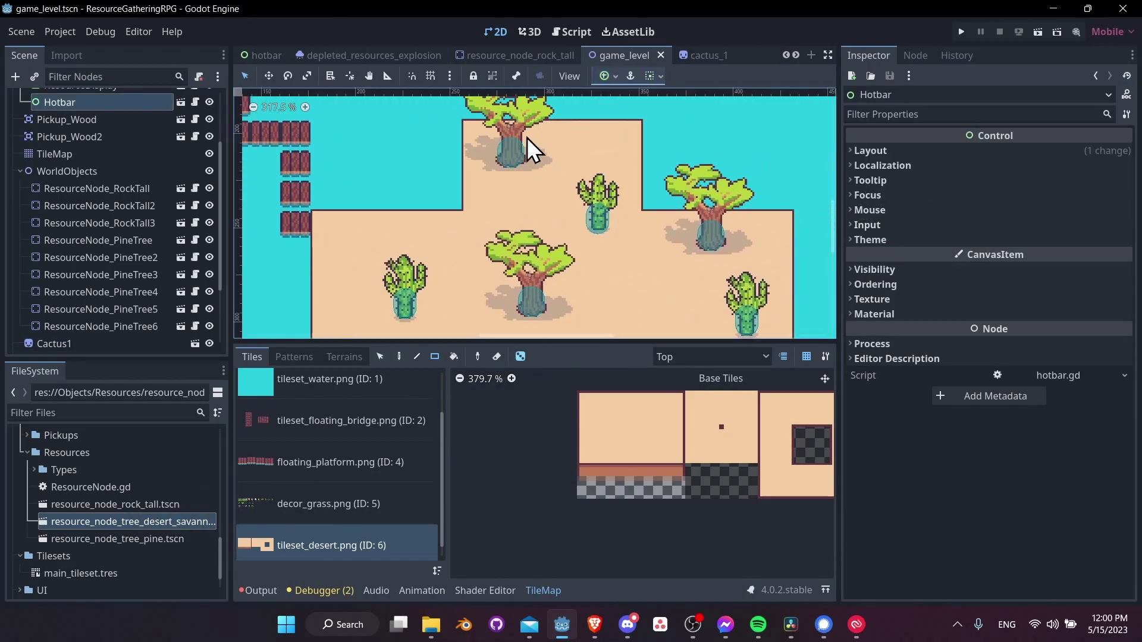
Step: In the resource_node_tree_desert_savanna scene, raise the Sprite2D to position x -1, y -16 so the trunk base sits at the origin
scroll(541, 182, "up", 3)
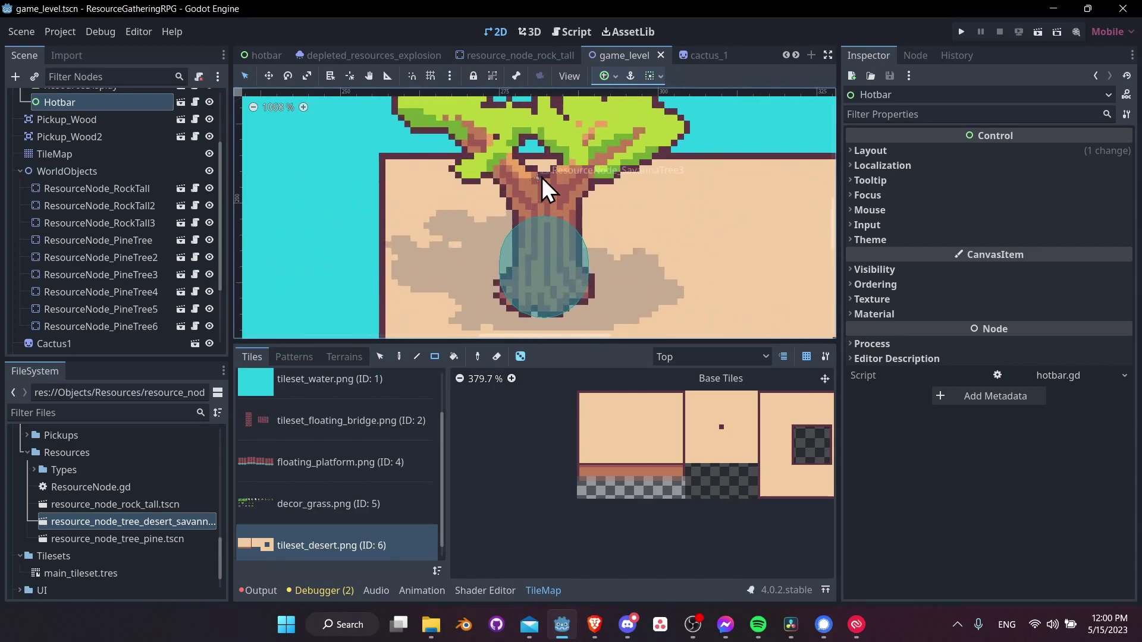
scroll(575, 212, "down", 1)
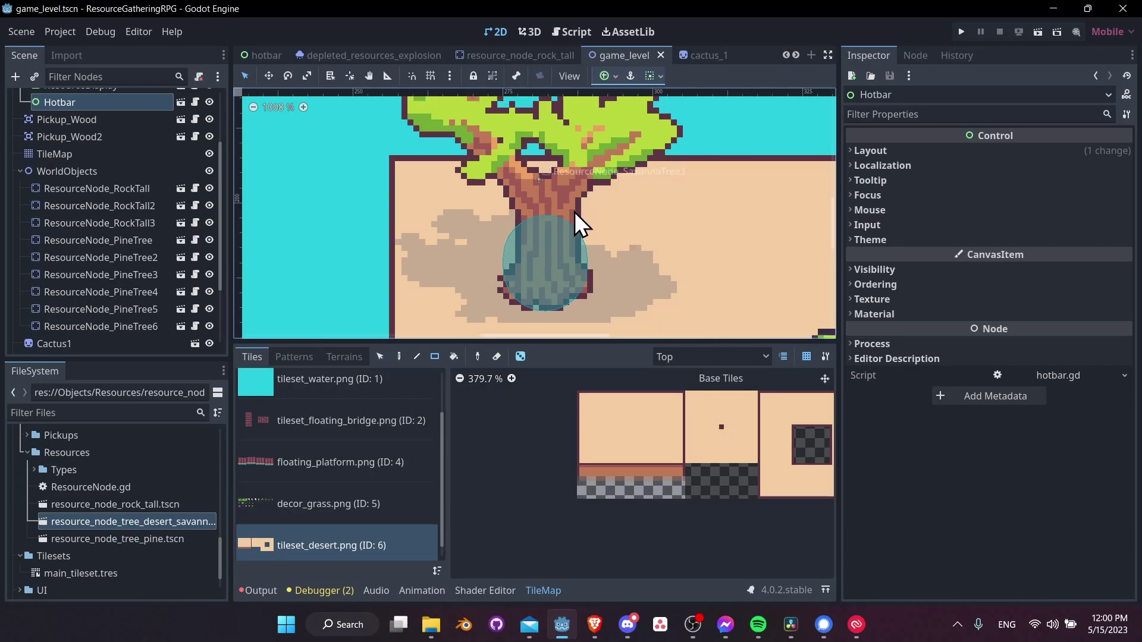
scroll(586, 220, "down", 7)
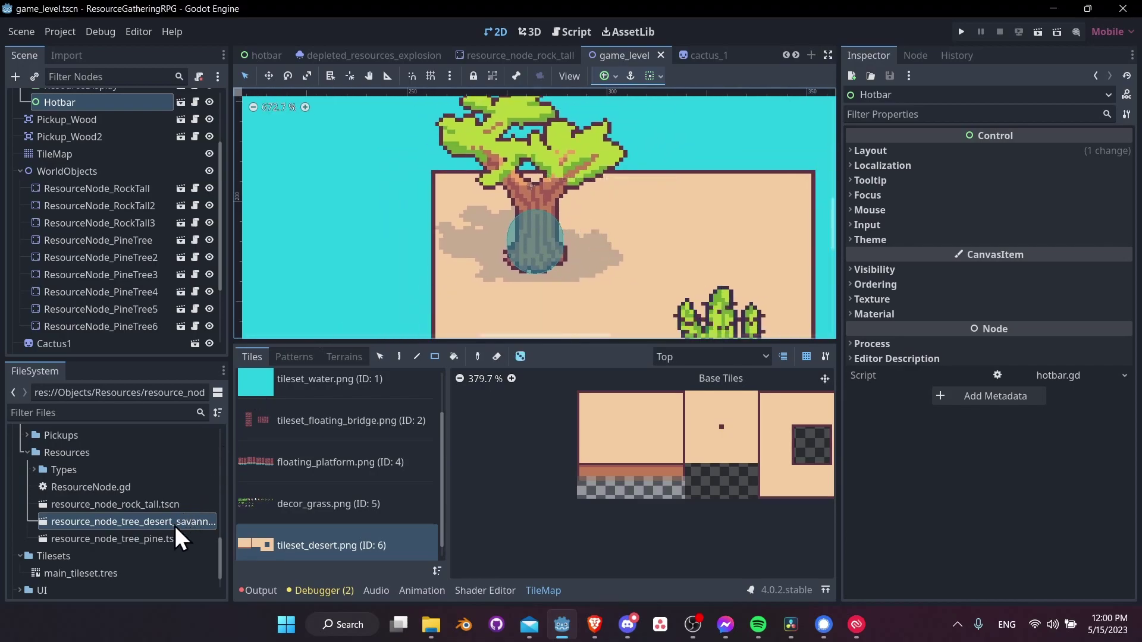
double_click(149, 522)
left_click(143, 117)
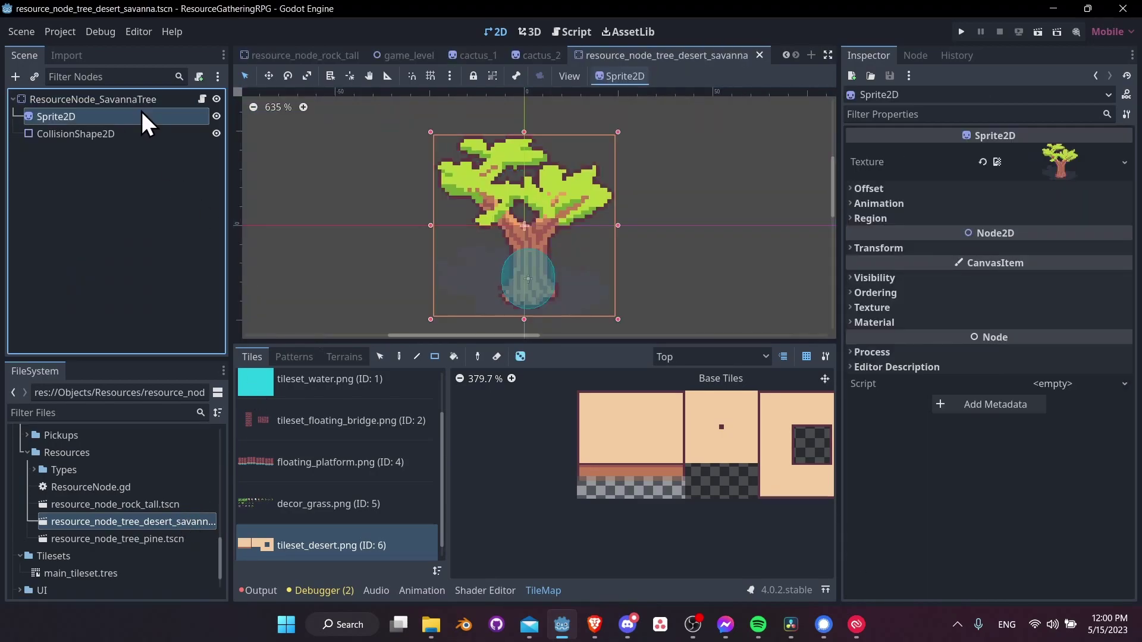
left_click(900, 248)
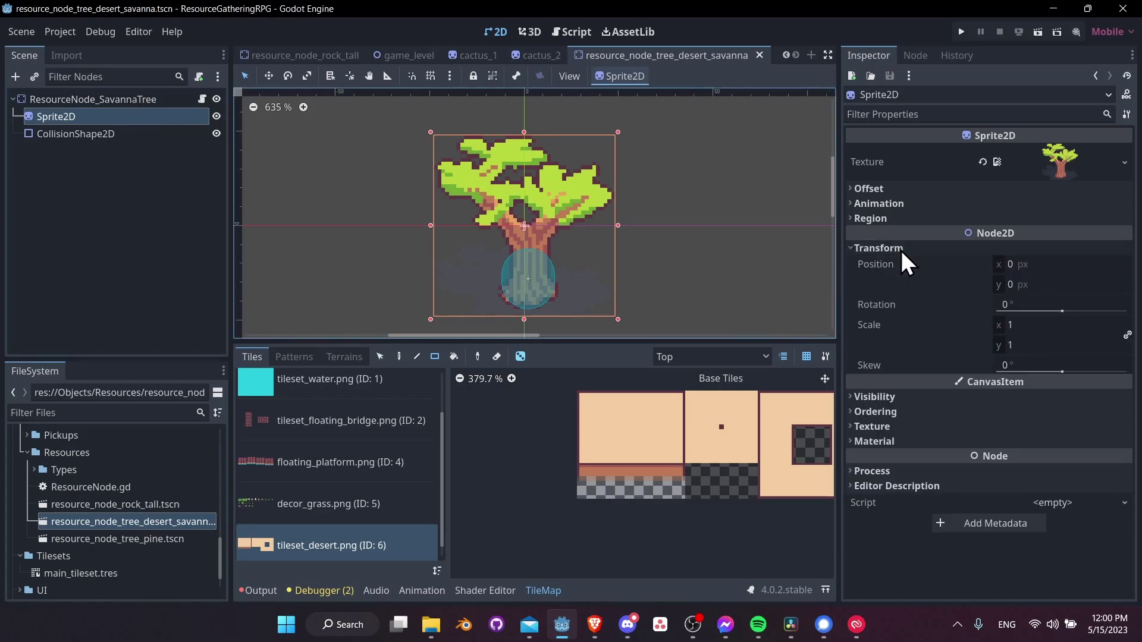
left_click(89, 102)
left_click(89, 117)
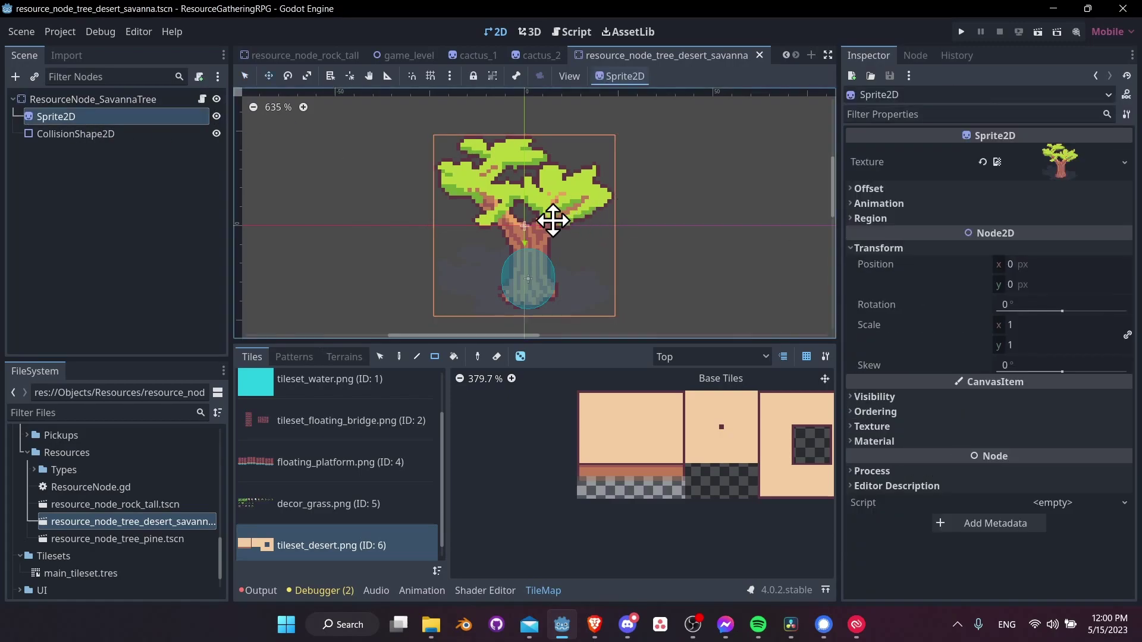
left_click_drag(550, 220, 551, 184)
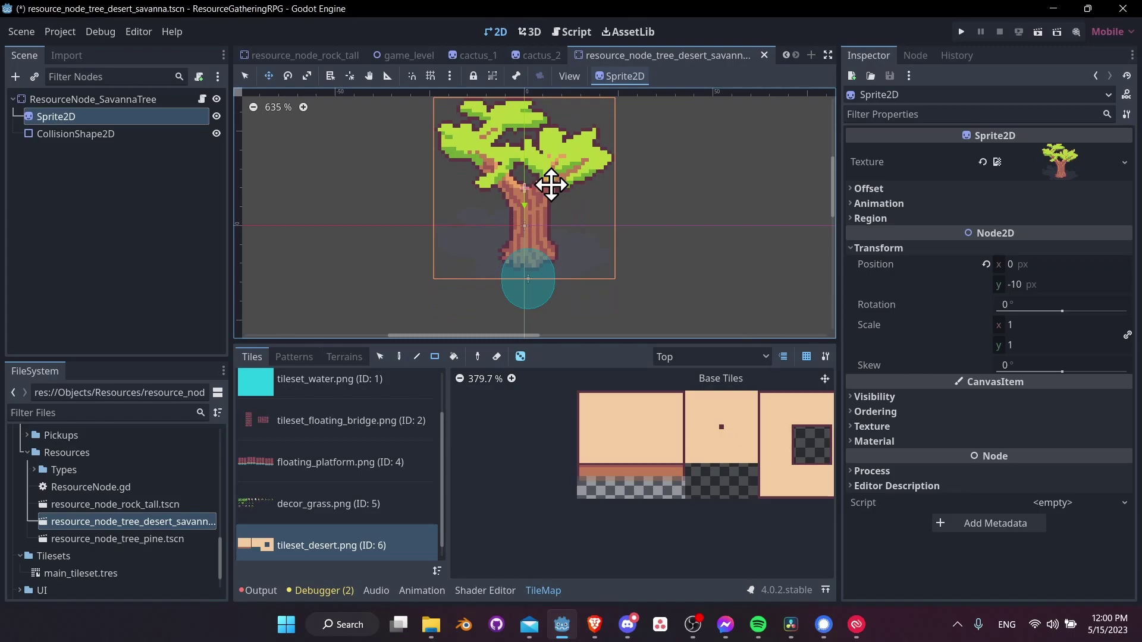
left_click_drag(523, 230, 529, 192)
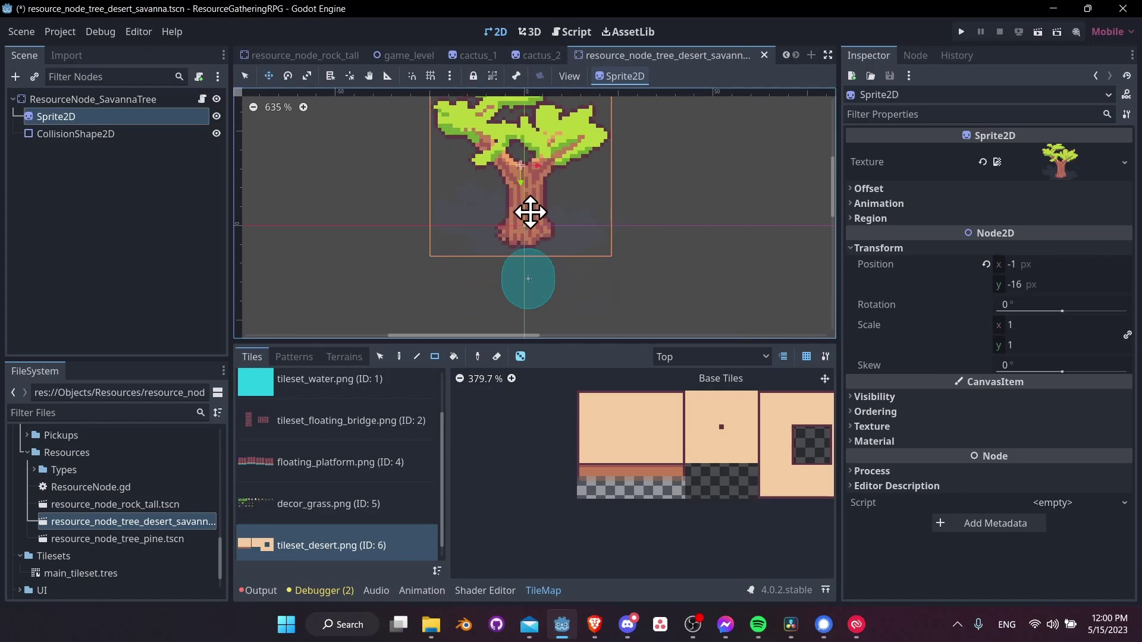
Step: Move the CollisionShape2D up to the scene origin over the trunk base and save the scene
middle_click_drag(530, 213, 503, 245)
left_click(121, 136)
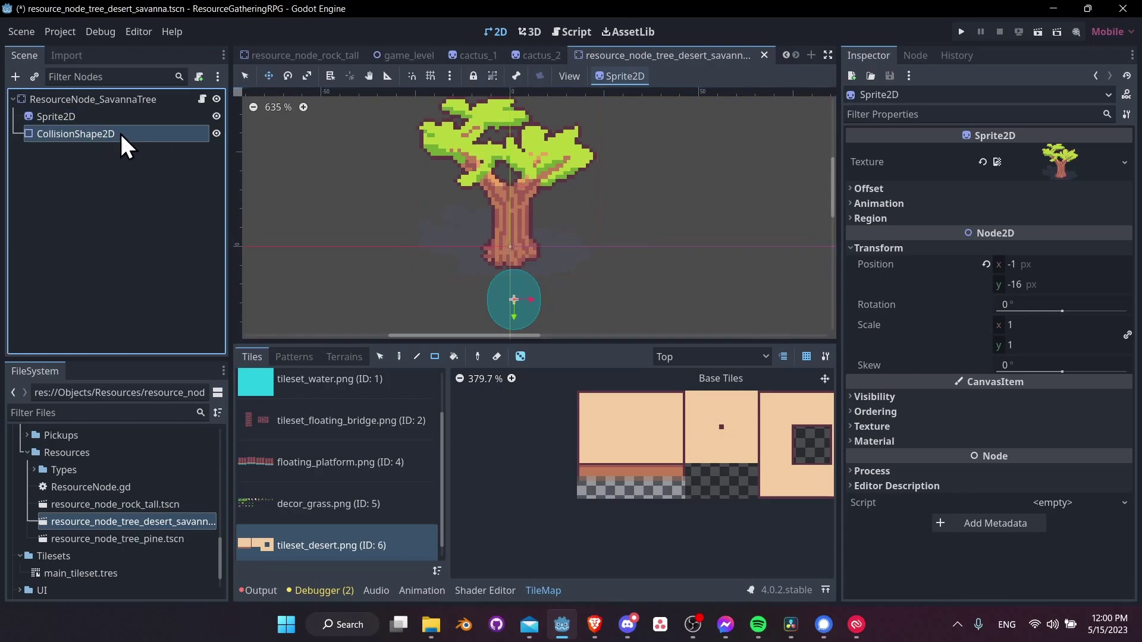
left_click_drag(525, 285, 526, 228)
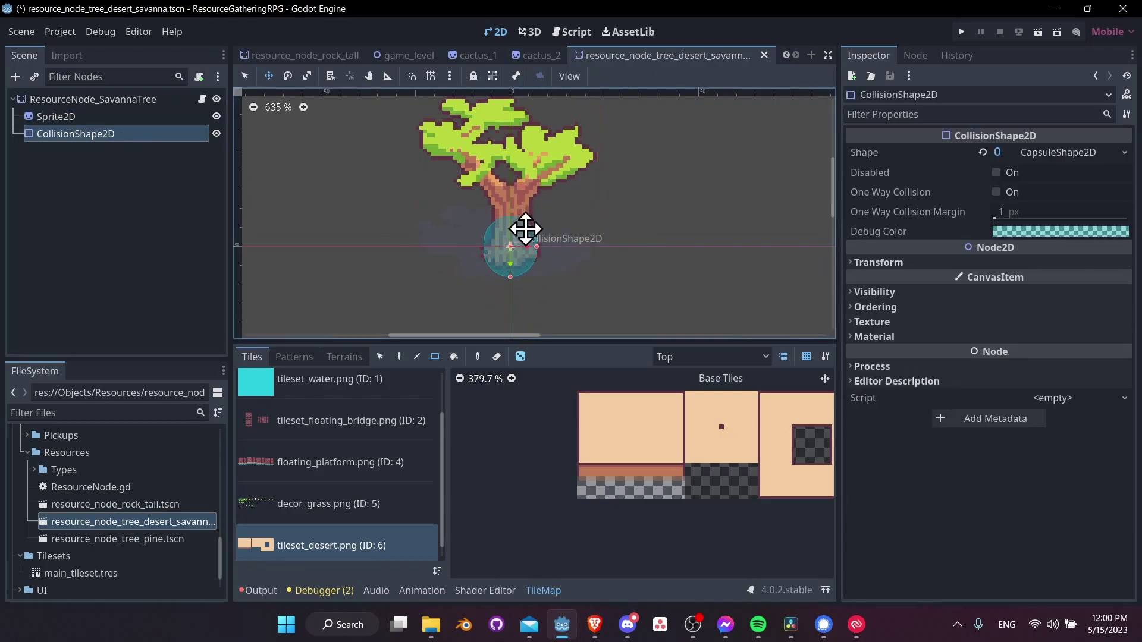
key("ctrl+s")
Step: In game_level, move ResourceNode_SavannaTree toward the desert's southern edge and ResourceNode_SavannaTree2 southwest onto the sand between the cacti
left_click(416, 54)
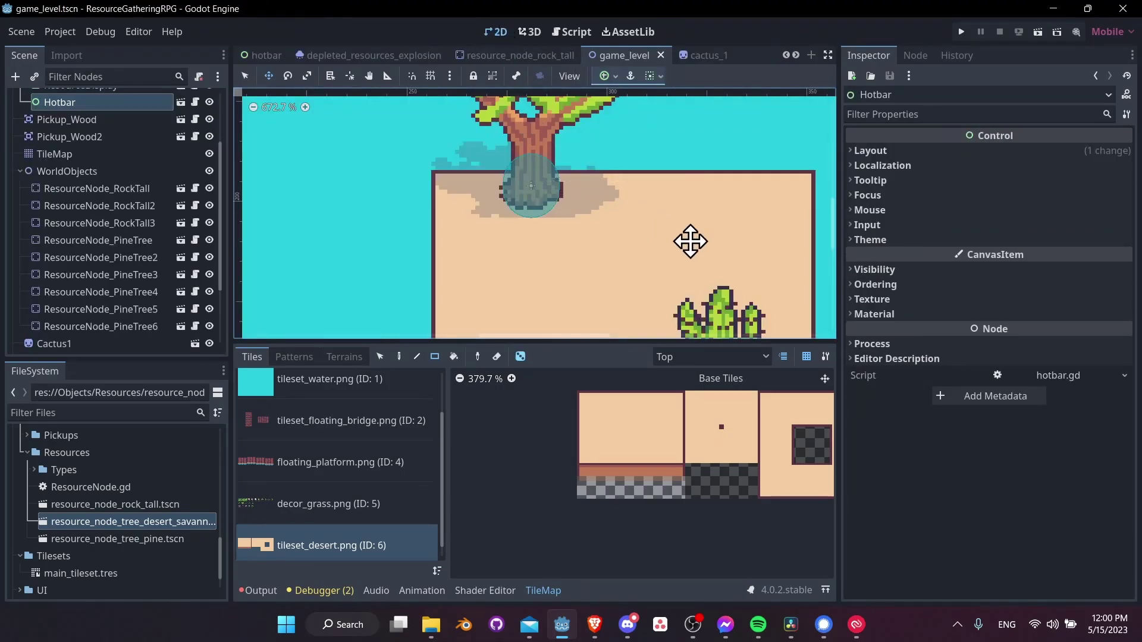
scroll(690, 241, "down", 5)
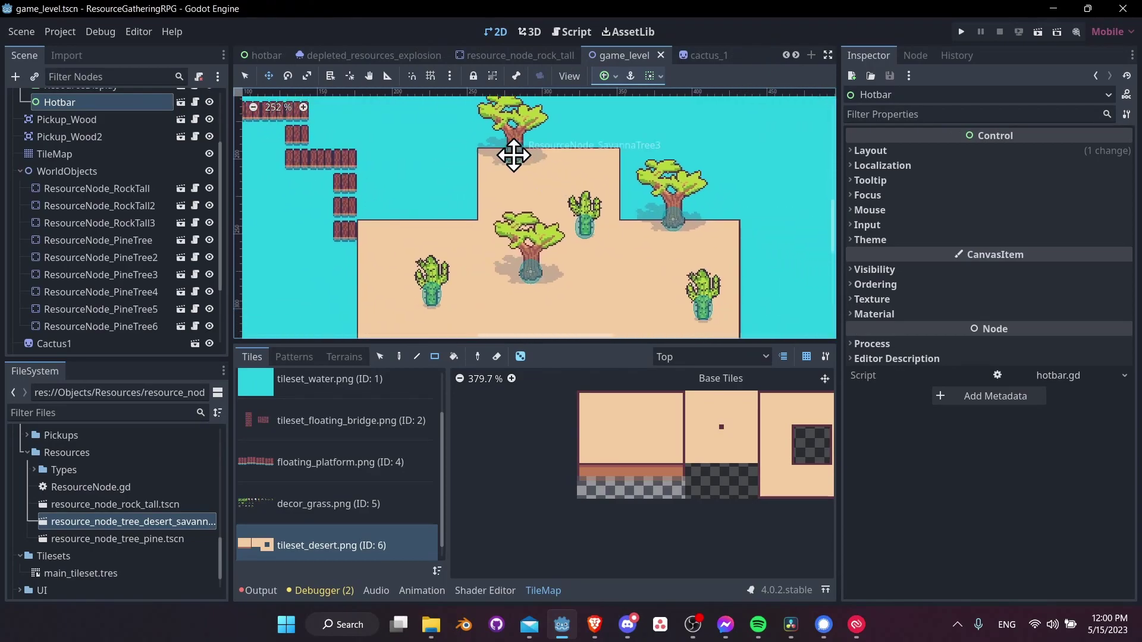
left_click_drag(513, 155, 515, 159)
scroll(119, 327, "down", 3)
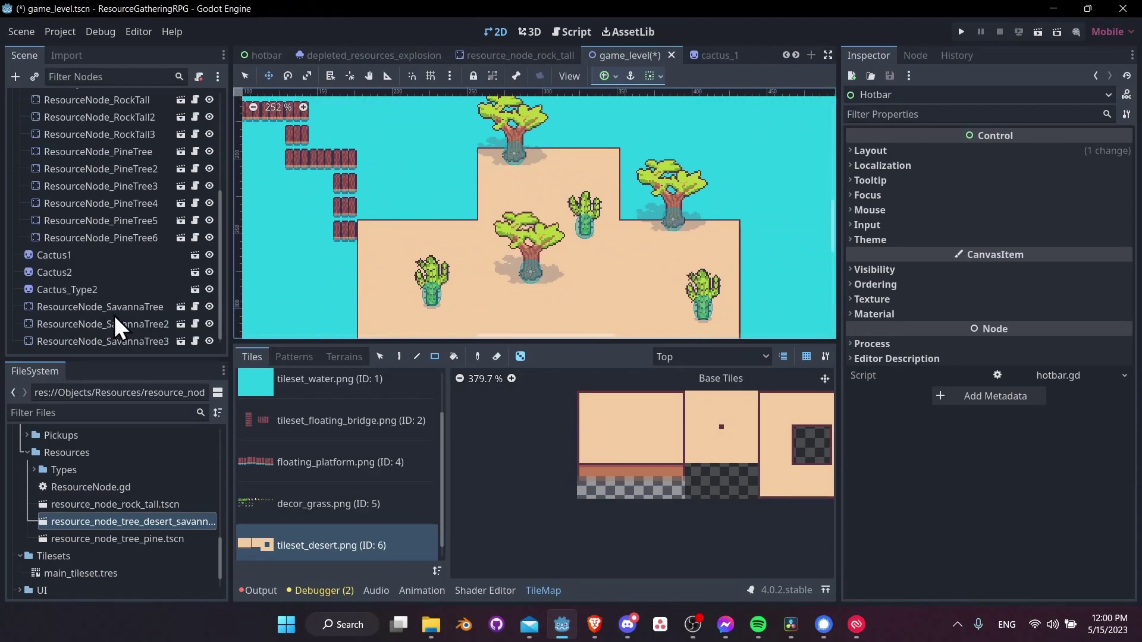
left_click(101, 307)
left_click_drag(527, 232, 509, 279)
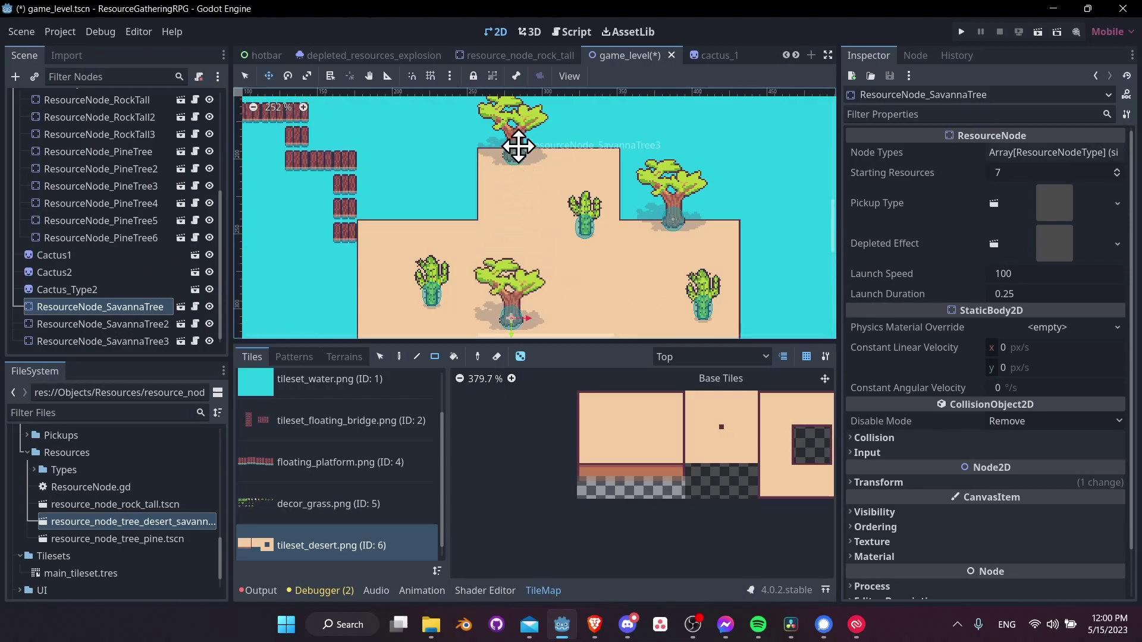
left_click_drag(674, 182, 651, 229)
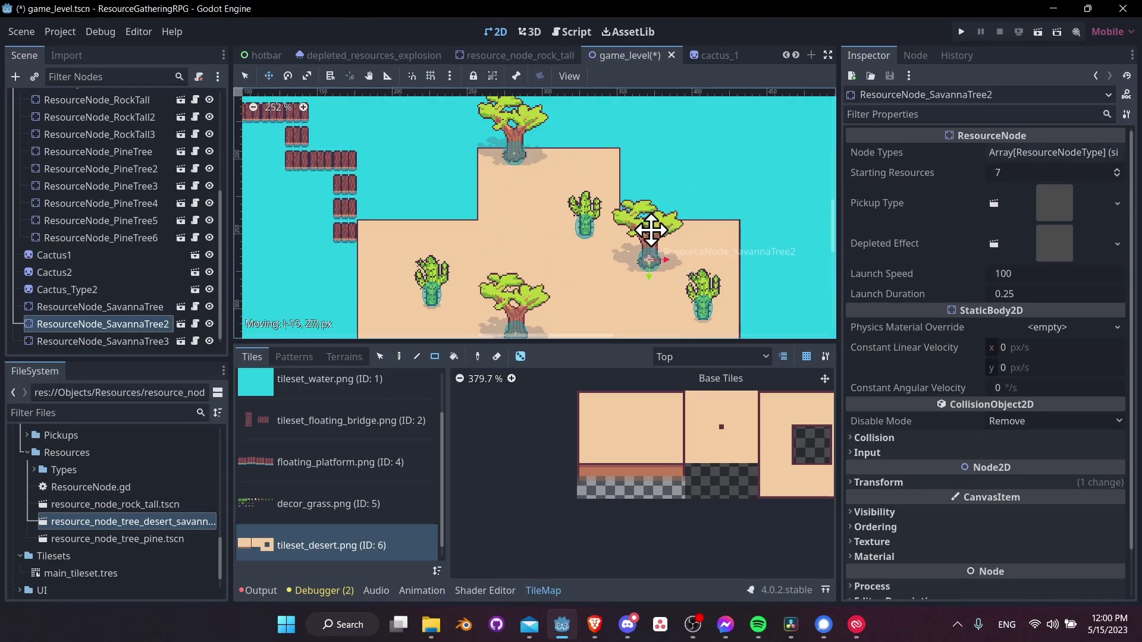
Step: Move ResourceNode_SavannaTree3 south out of the desert's narrow area, shift ResourceNode_SavannaTree up from the southern edge, and save the level
left_click(132, 342)
left_click_drag(515, 119, 524, 208)
middle_click_drag(610, 279, 597, 222)
left_click(168, 308)
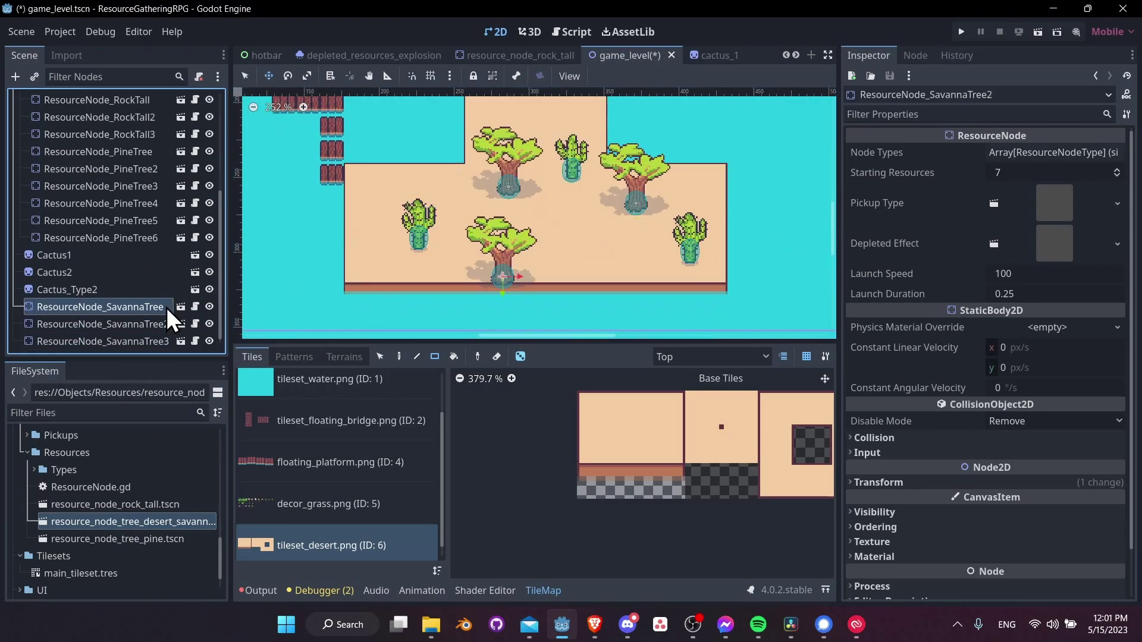
left_click_drag(497, 247, 499, 221)
key("ctrl+s")
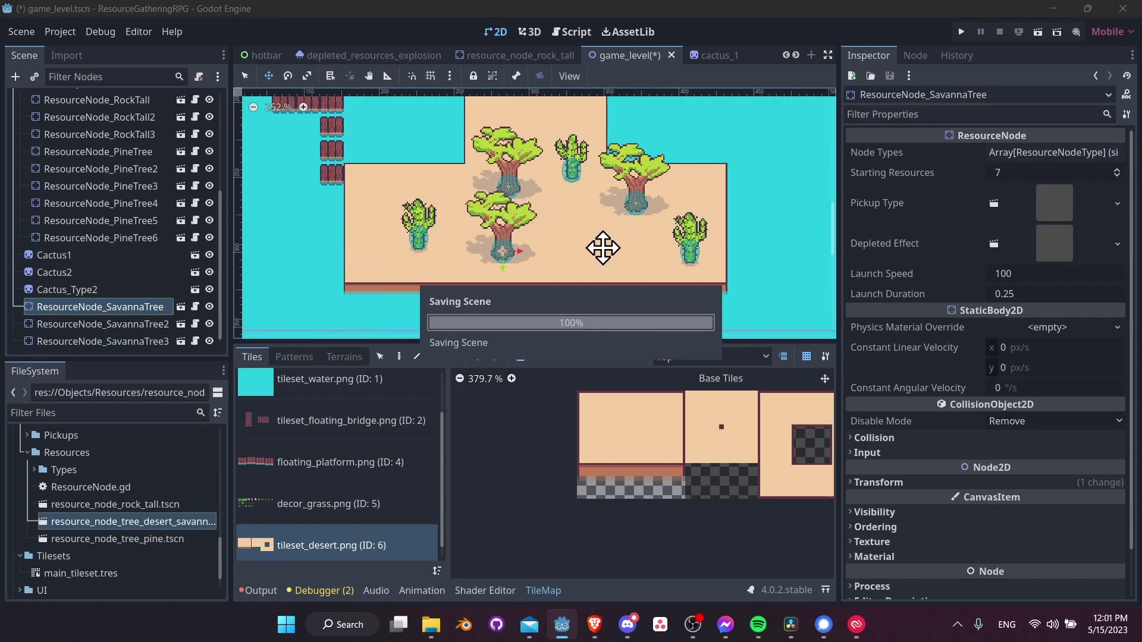
Step: Run the game, walk the player south over the plank bridge to the desert's edge, and stop the run
left_click(961, 31)
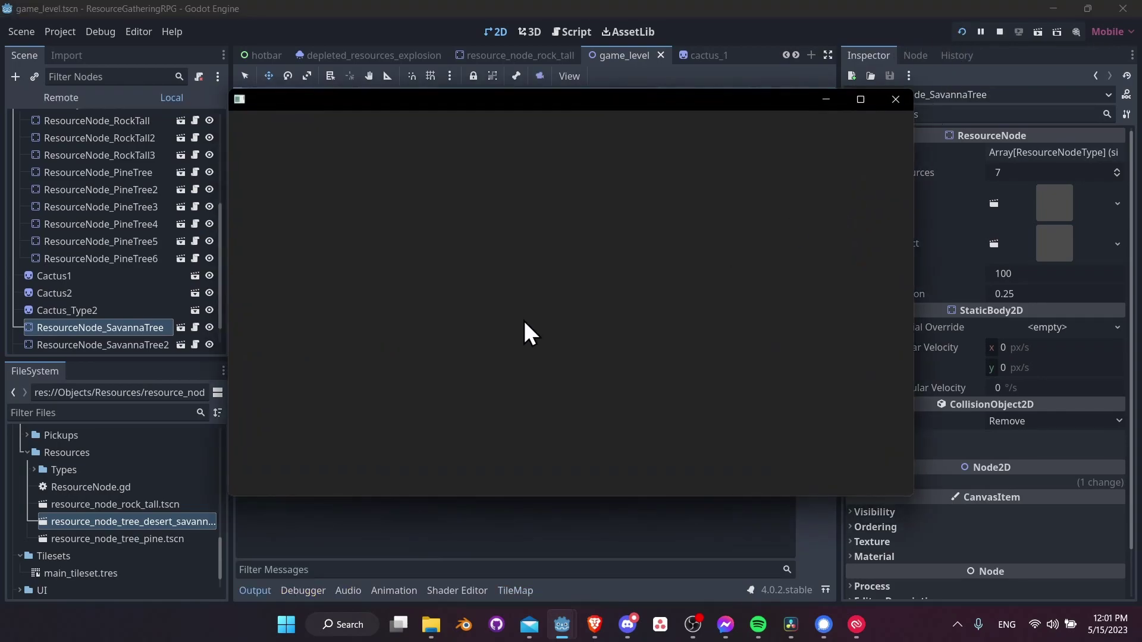
key("d")
key("s")
key("a")
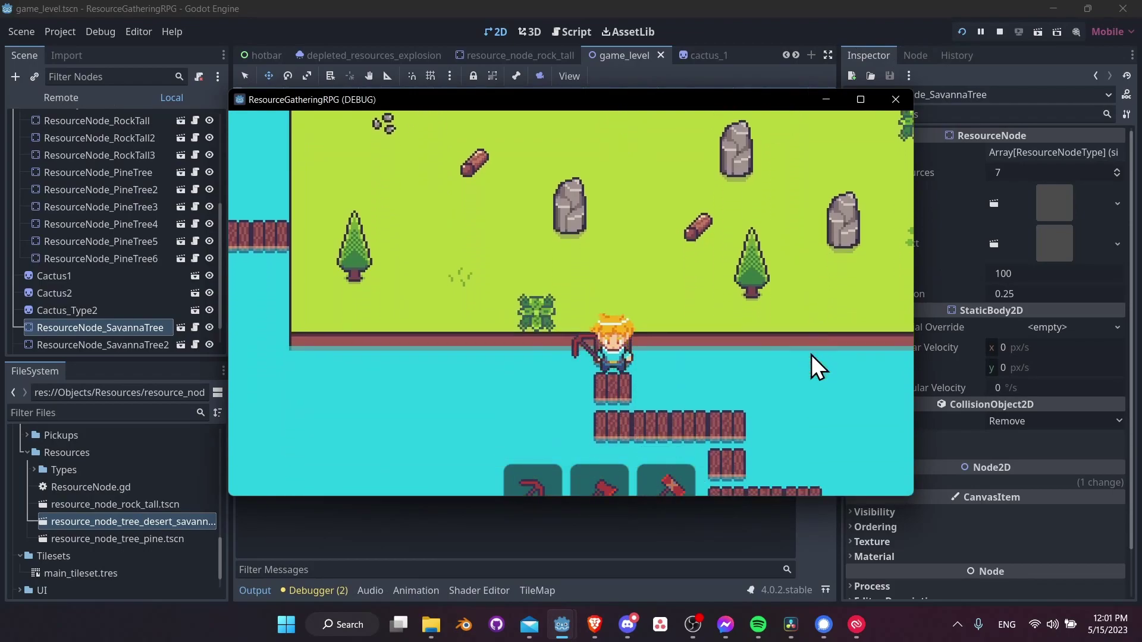
key("s")
key("d")
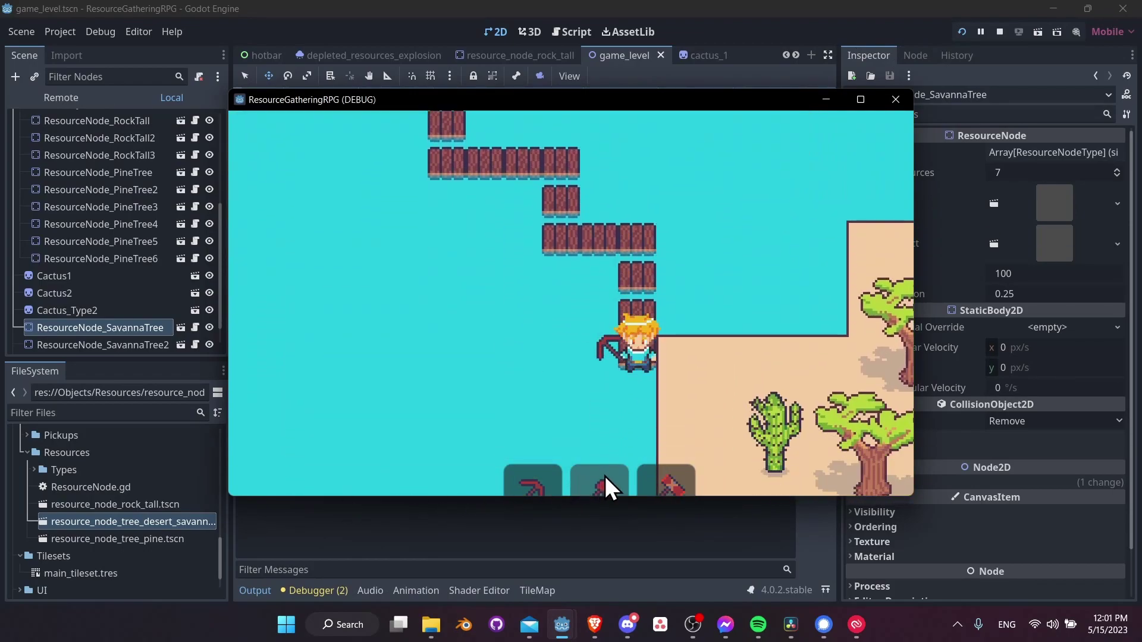
key("F8")
Step: Reparent ResourceNode_SavannaTree, ResourceNode_SavannaTree2 and ResourceNode_SavannaTree3 under the WorldObjects node
left_click(125, 255)
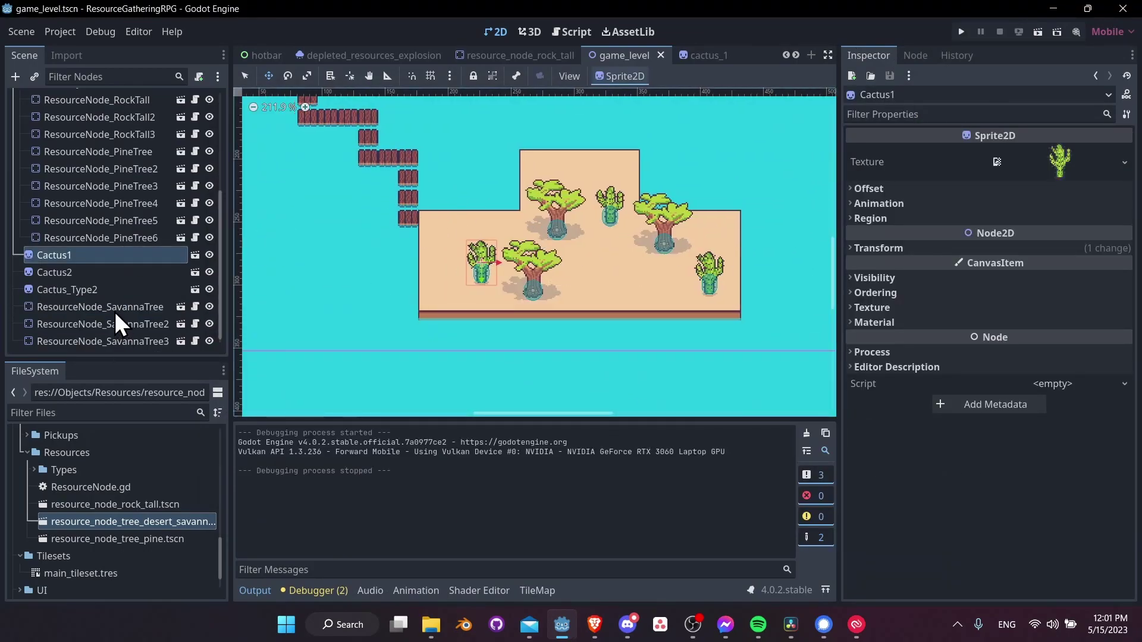
left_click(115, 307)
left_click(119, 342, "shift")
scroll(146, 268, "up", 3)
scroll(119, 238, "down", 2)
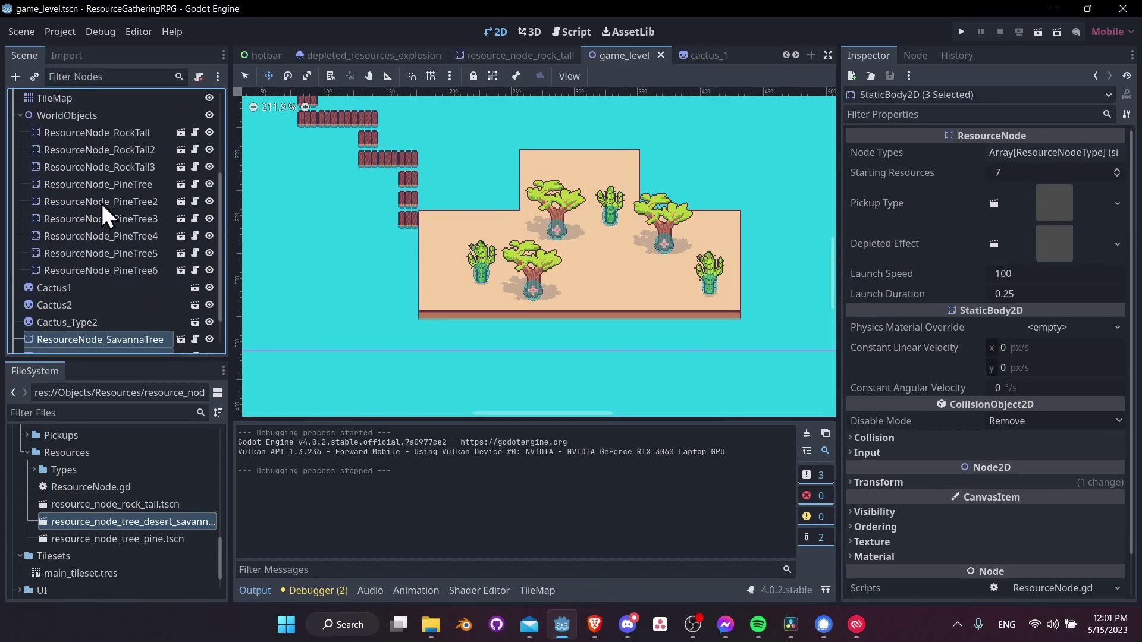
scroll(89, 244, "down", 1)
left_click_drag(82, 305, 84, 182)
Step: Reparent Cactus1, Cactus2 and Cactus_Type2 under WorldObjects, collapse that node, and save the level
scroll(60, 286, "down", 2)
left_click(55, 312)
left_click(66, 336, "shift")
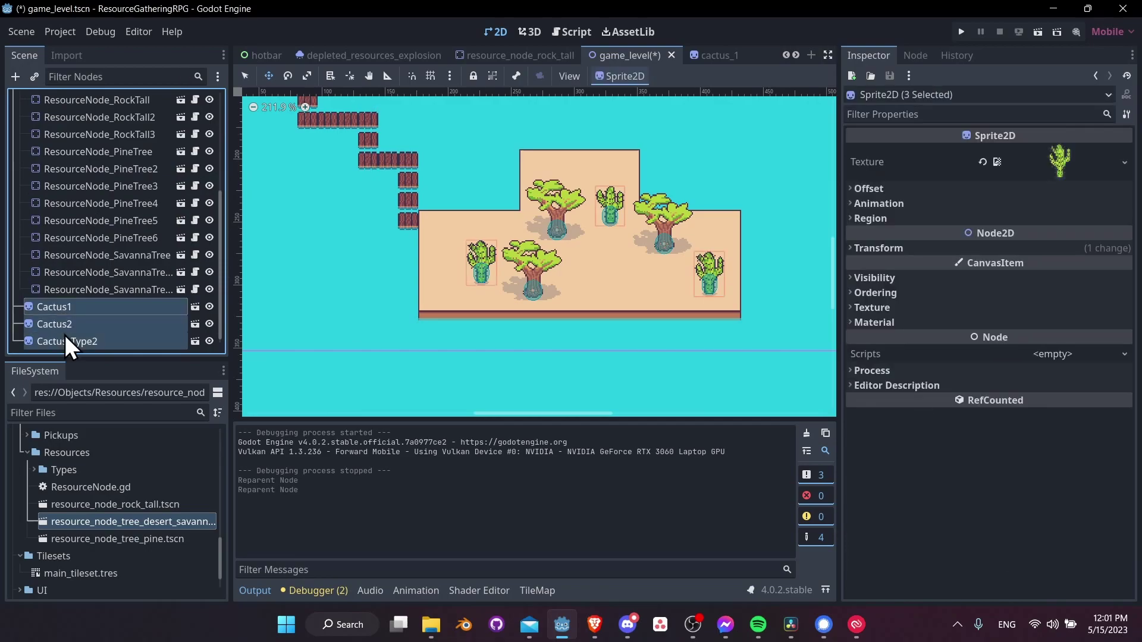
scroll(79, 318, "up", 1)
left_click_drag(73, 337, 95, 119)
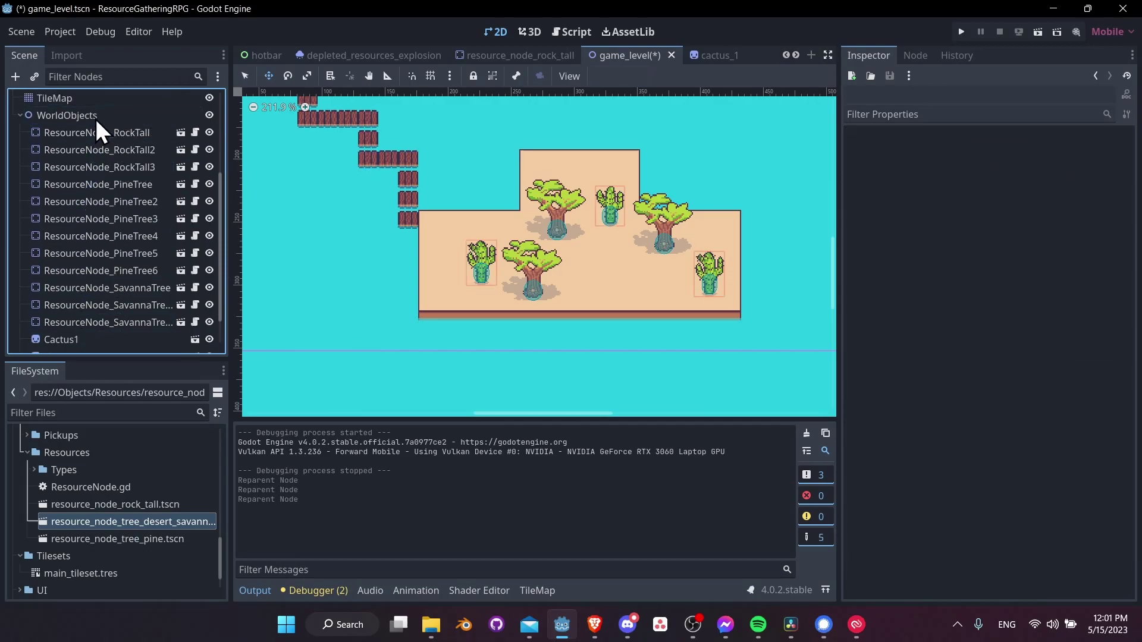
left_click(21, 115)
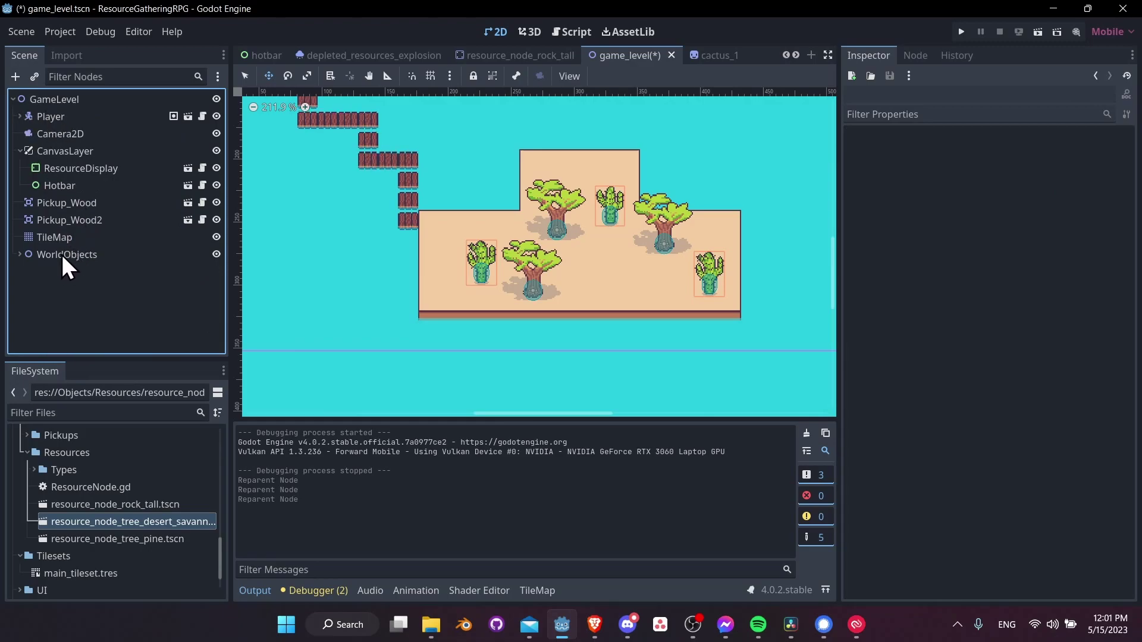
middle_click_drag(591, 235, 543, 275)
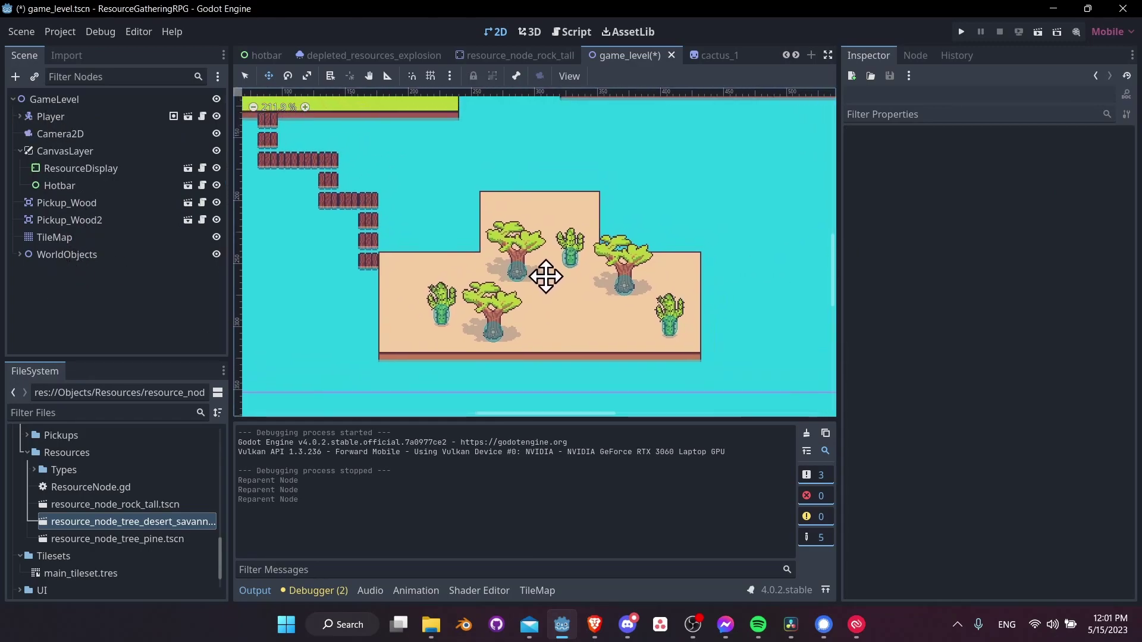
key("ctrl+s")
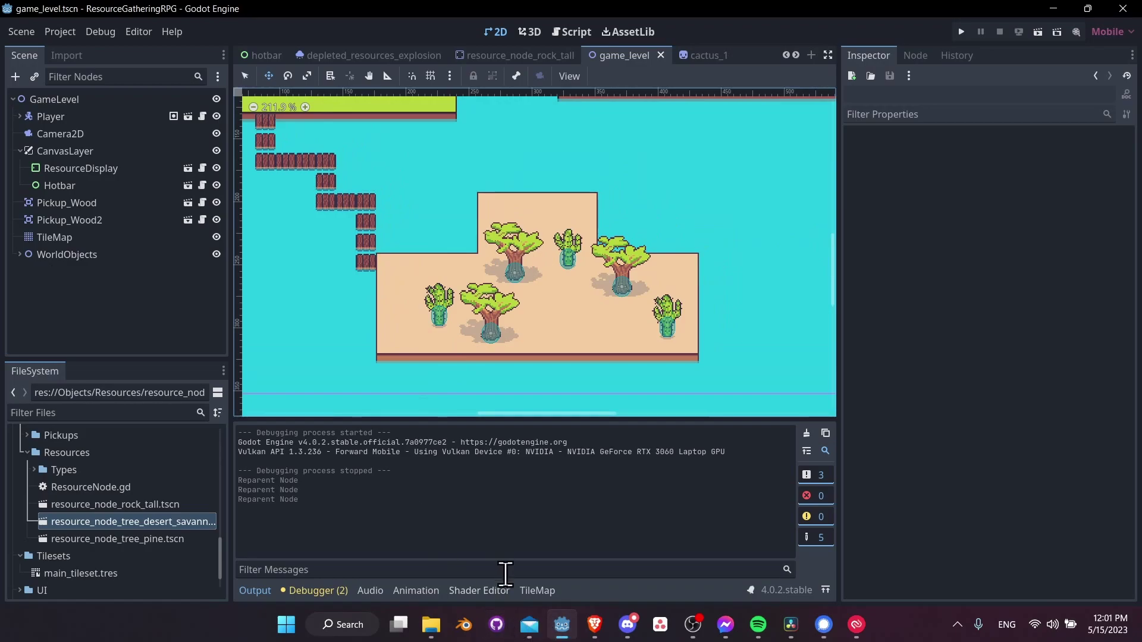
Step: On the TileMap's Water layer, erase the rectangle of water tiles beneath the desert island's wide main body
left_click(117, 238)
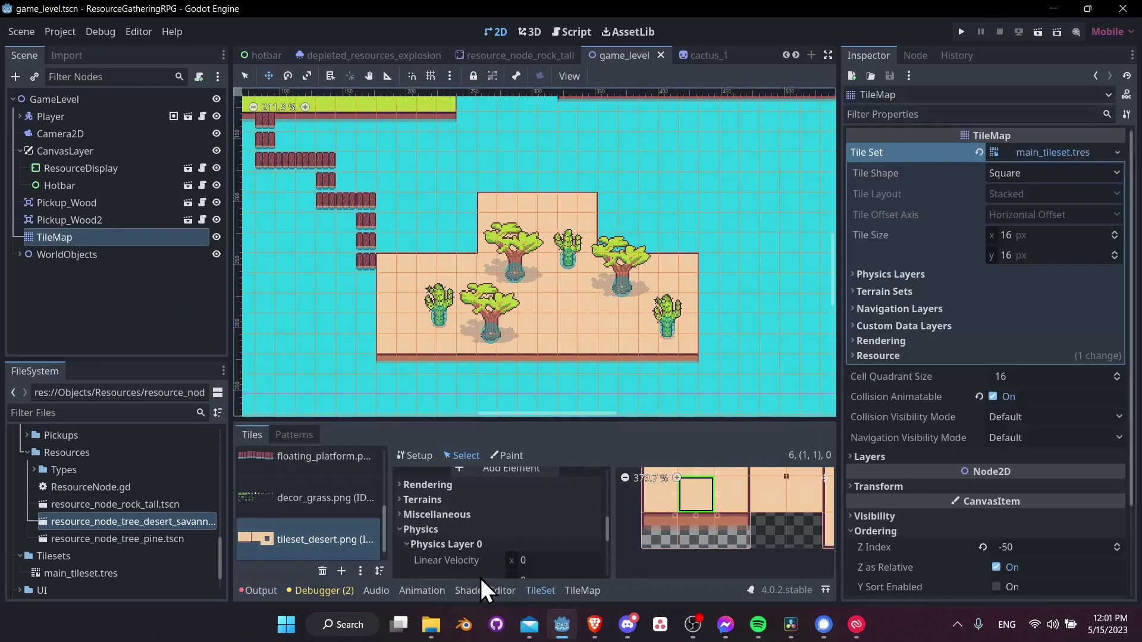
left_click(584, 589)
left_click(693, 431)
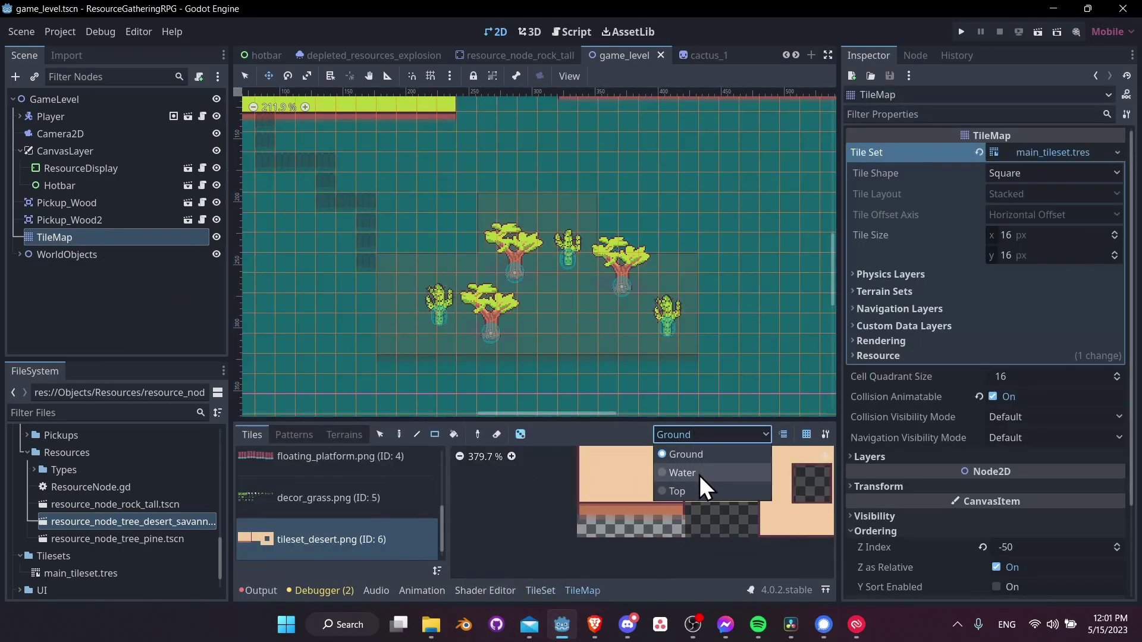
left_click(699, 474)
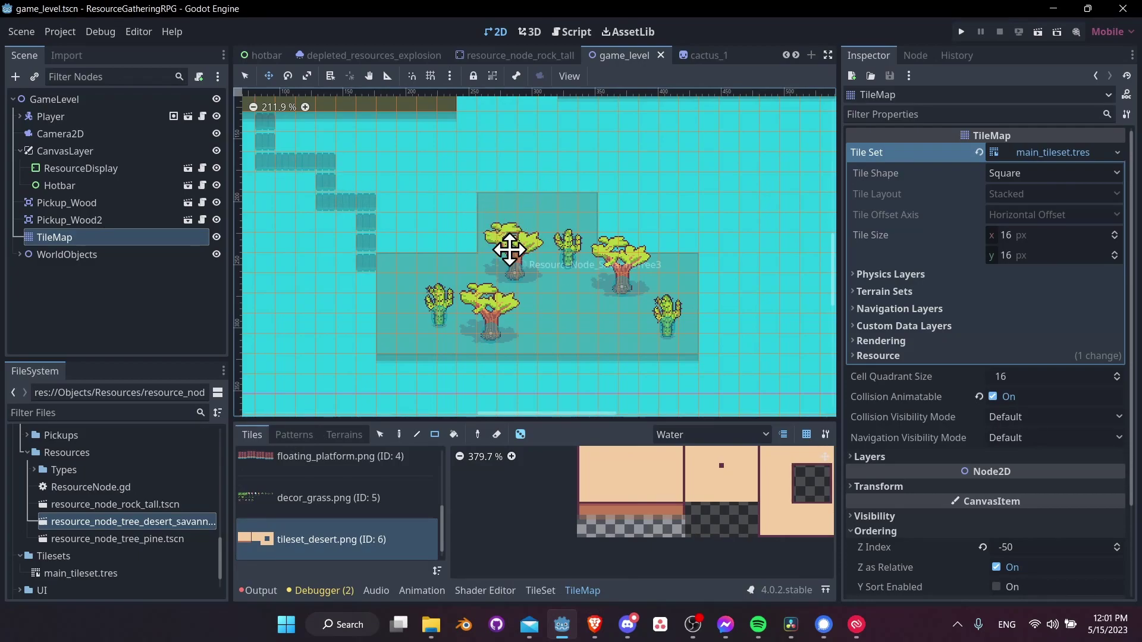
middle_click_drag(352, 190, 492, 286)
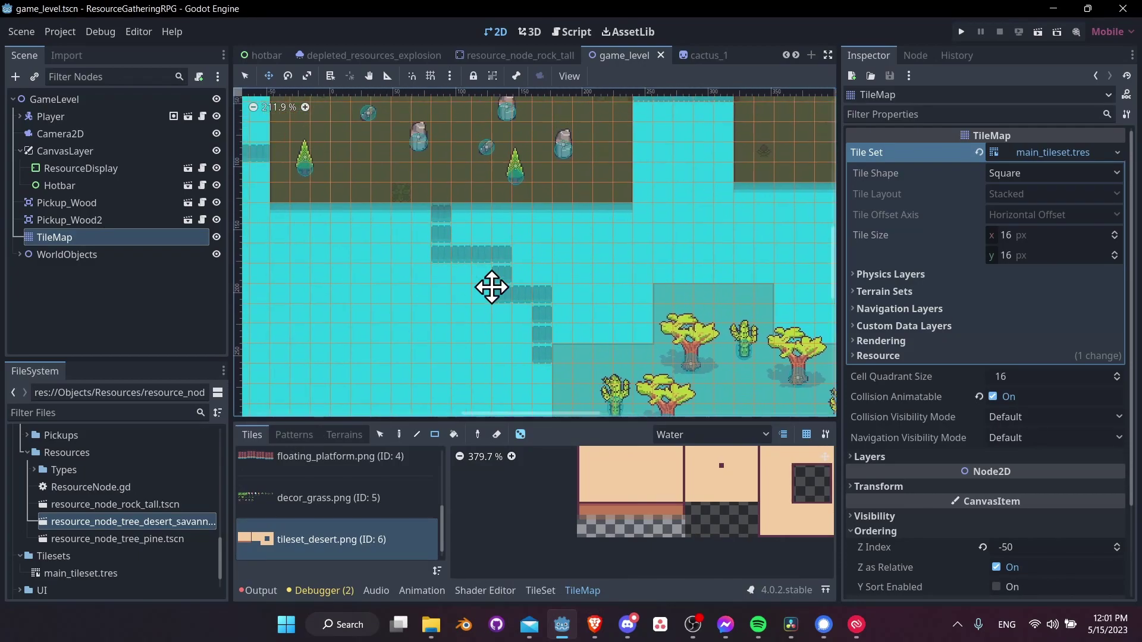
middle_click_drag(666, 337, 517, 293)
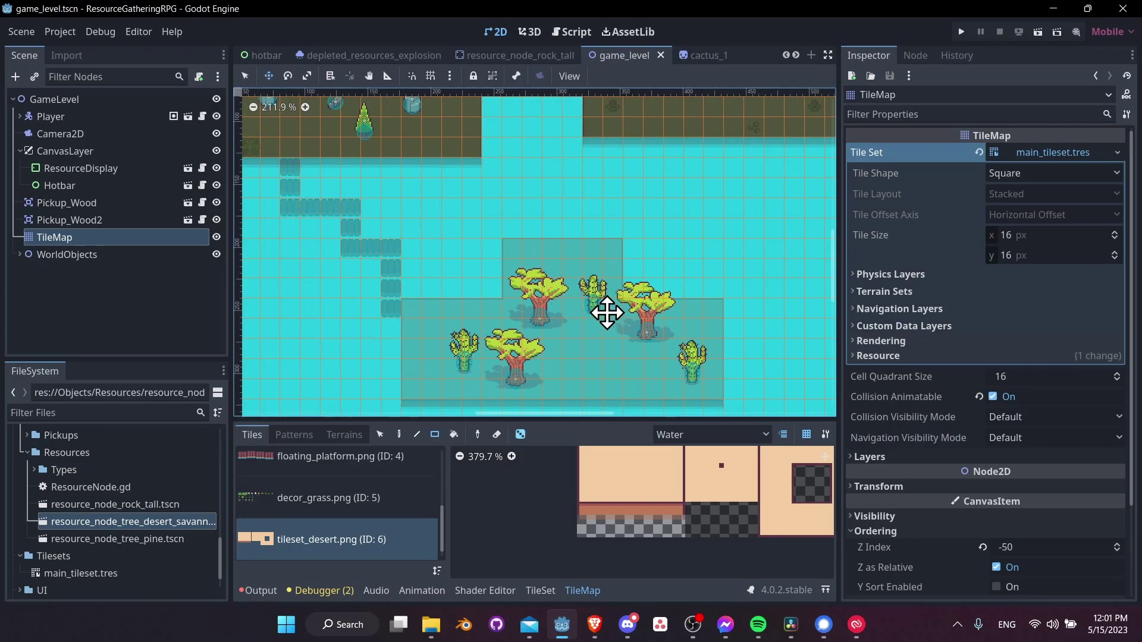
middle_click_drag(607, 313, 576, 284)
left_click(496, 437)
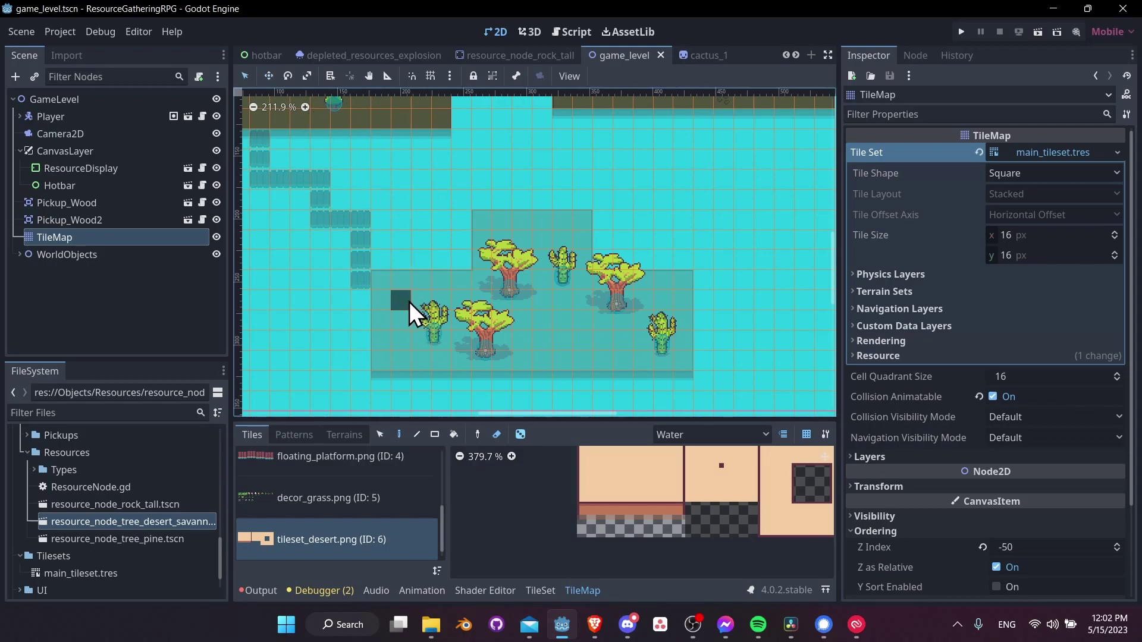
left_click(434, 434)
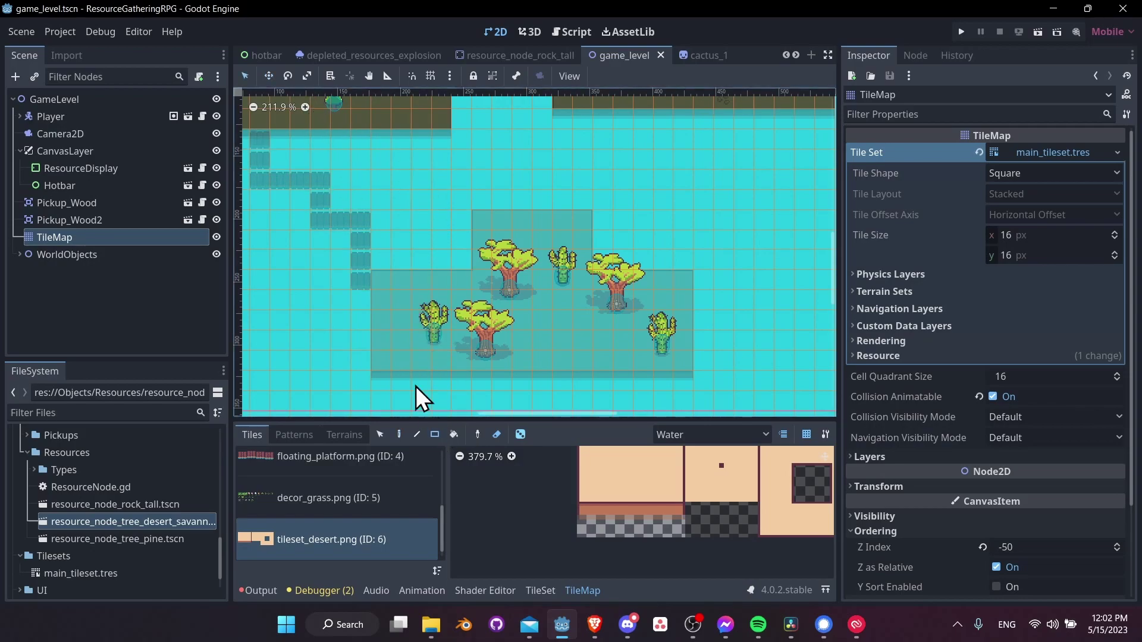
left_click_drag(384, 283, 612, 344)
mouse_move(683, 363)
left_mouse_down()
mouse_move(687, 372)
mouse_move(680, 365)
left_mouse_up()
Step: Erase the water tiles beneath the desert island's narrow northern section and save the level
left_click_drag(486, 216, 486, 218)
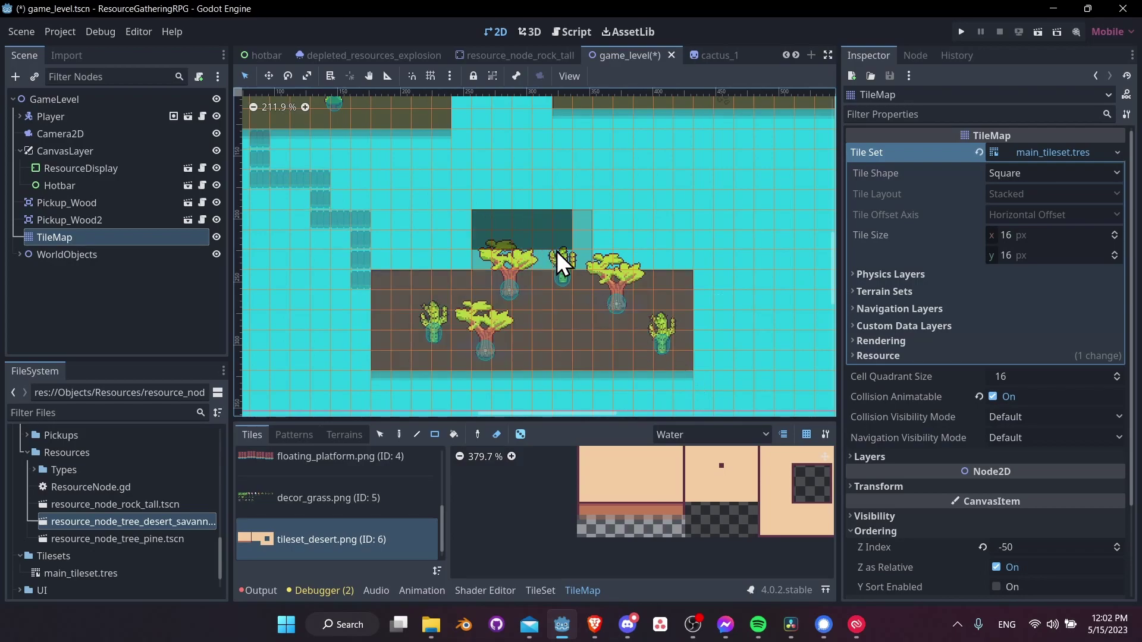
key("ctrl+s")
middle_click_drag(529, 327, 582, 312)
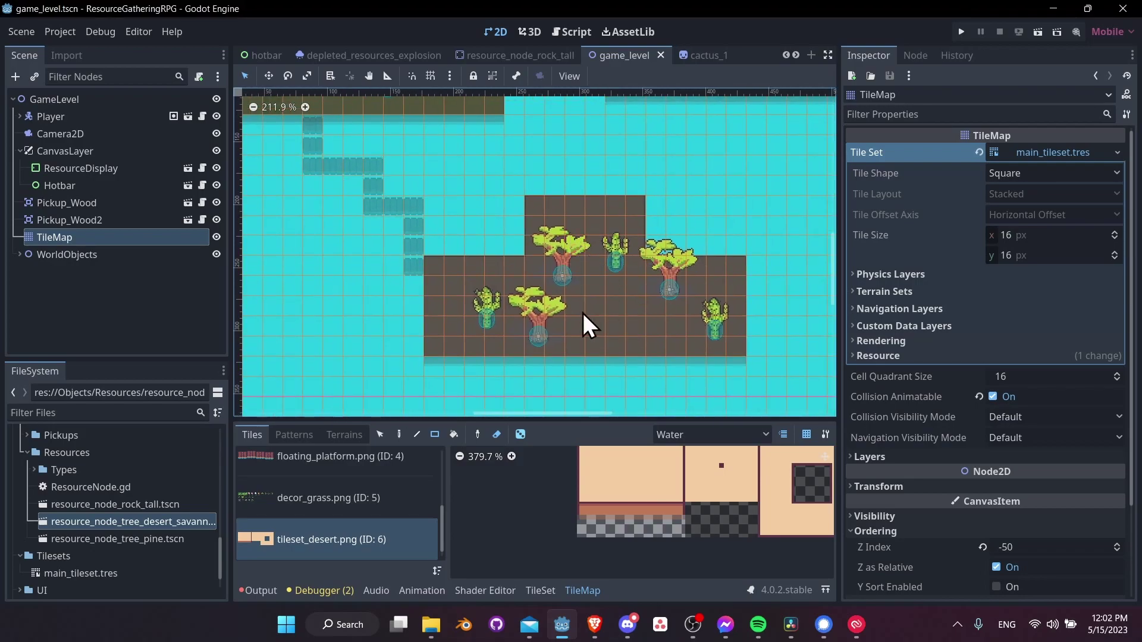
mouse_move(535, 272)
middle_mouse_down()
mouse_move(634, 265)
mouse_move(537, 273)
middle_mouse_up()
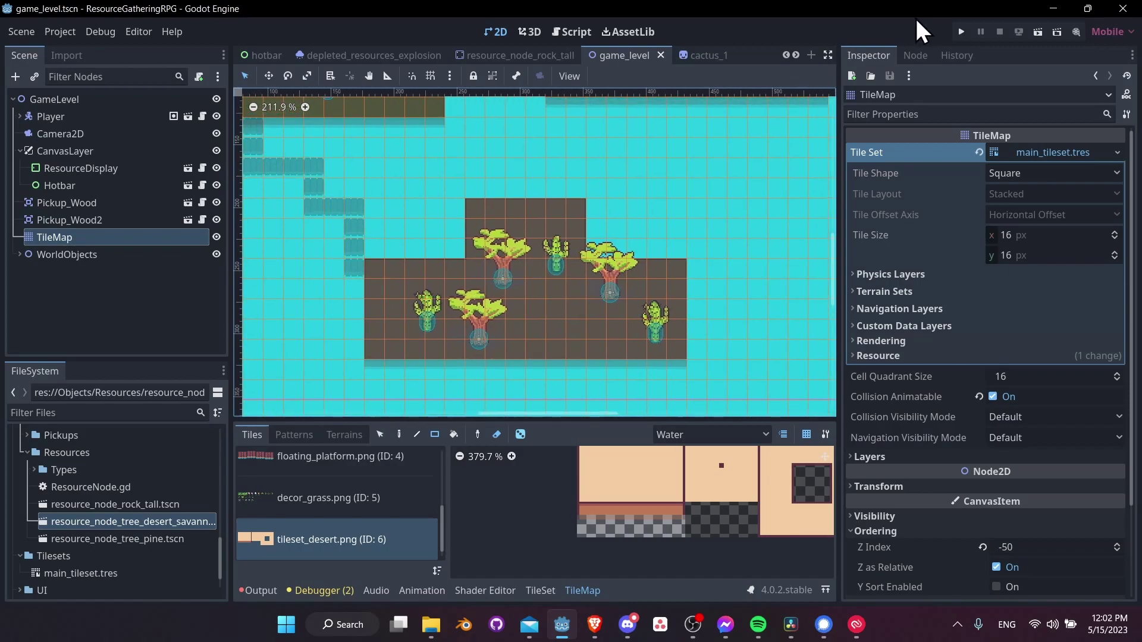
Step: Run the game and walk the player across the plank bridge onto the desert island
left_click(962, 35)
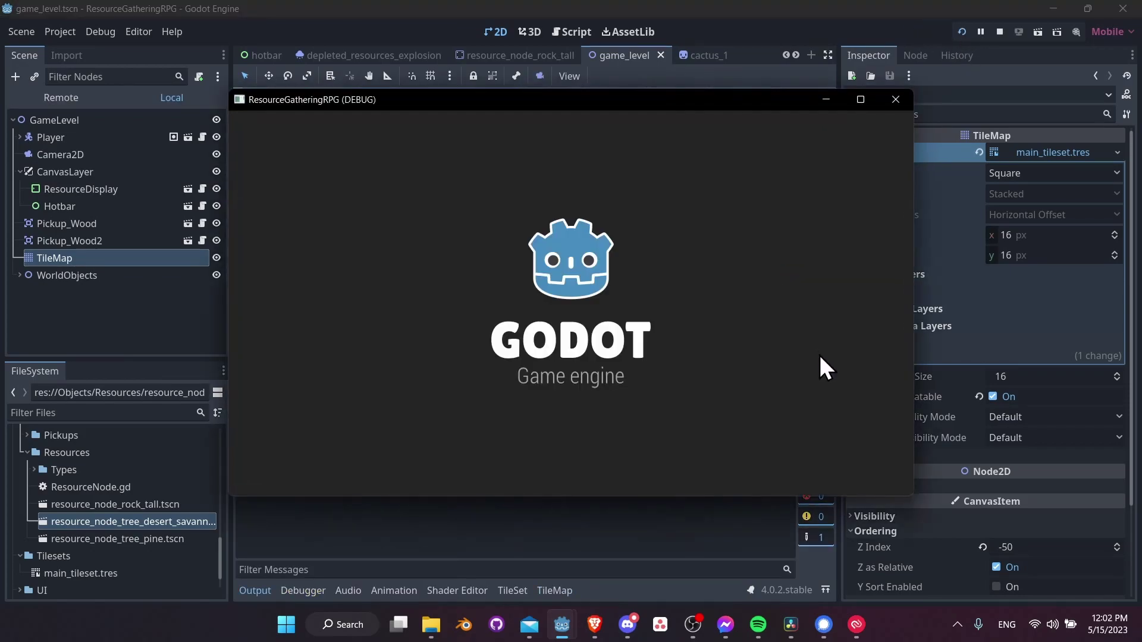
key("s")
key("a")
key("d")
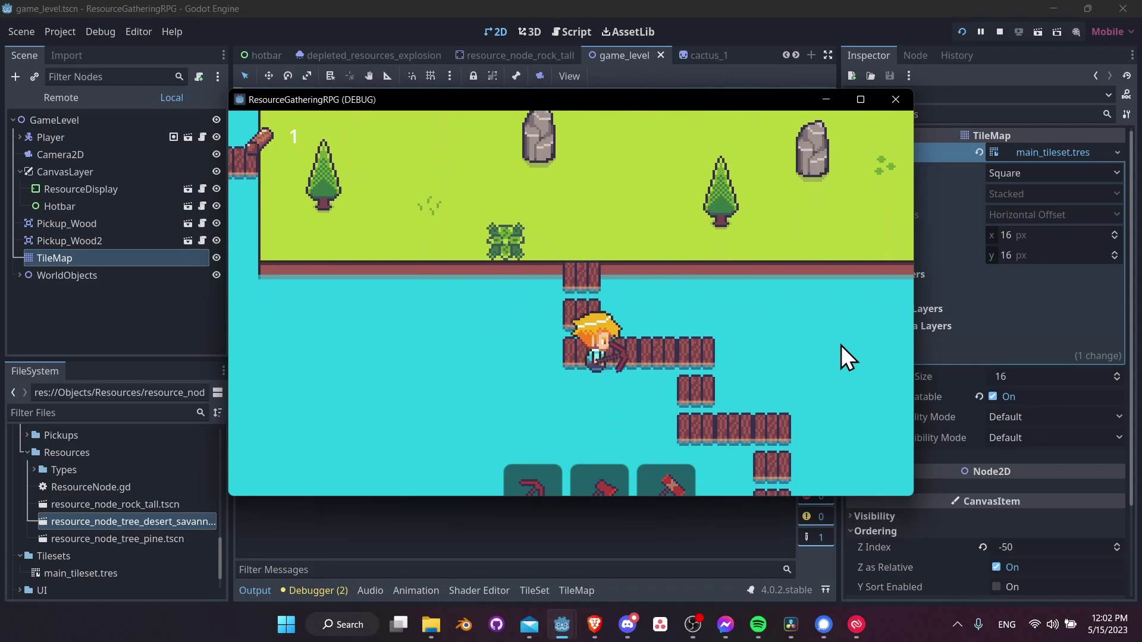
key("s")
key("d")
key("s")
key("d")
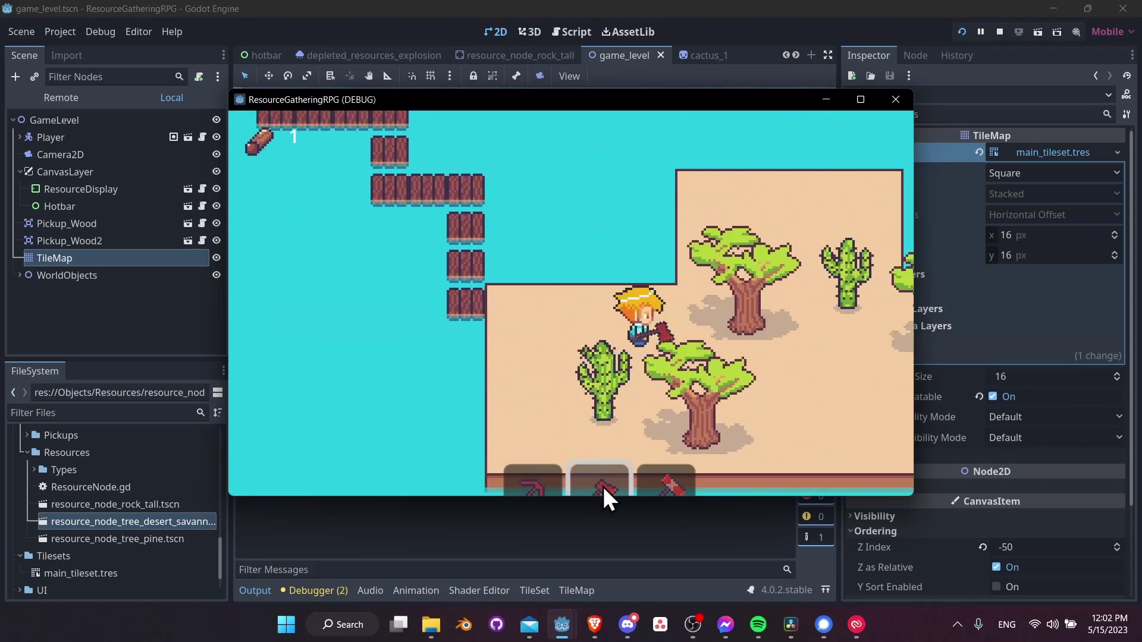
Step: Equip the axe from the hotbar and chop the northern savanna tree from its east side until it is depleted
left_click(602, 484)
key("d")
key("d")
key("w")
key("a")
left_click(651, 422)
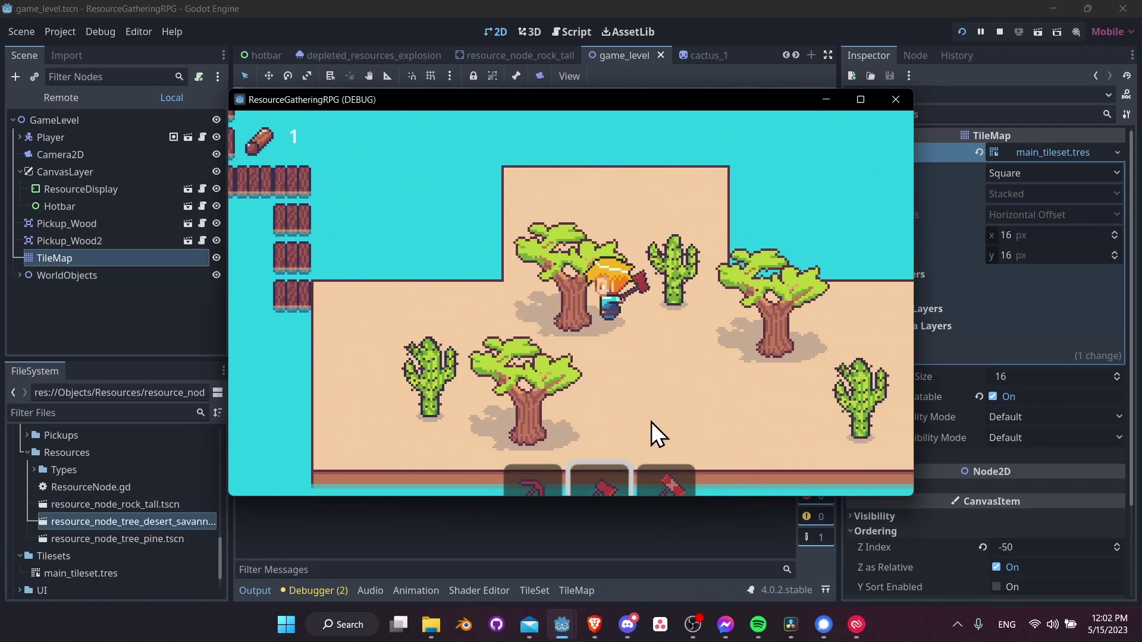
left_click(652, 419)
left_click(652, 419)
left_click(649, 408)
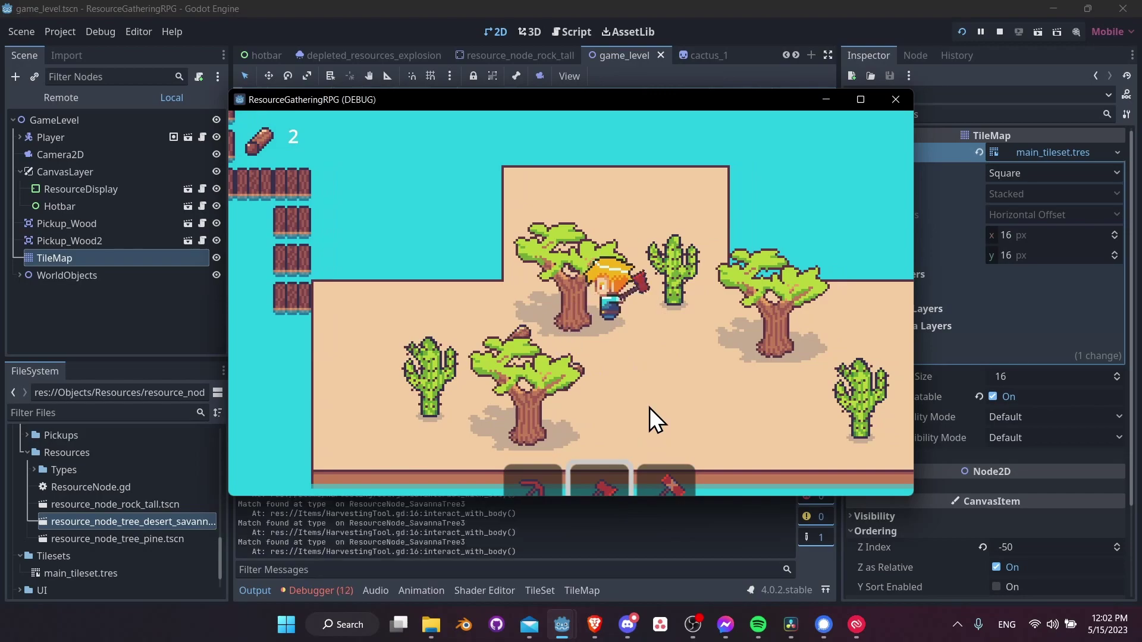
left_click(649, 408)
Step: Walk the player east to the savanna tree beside the northeast corner and chop it with the axe
key("a")
key("s")
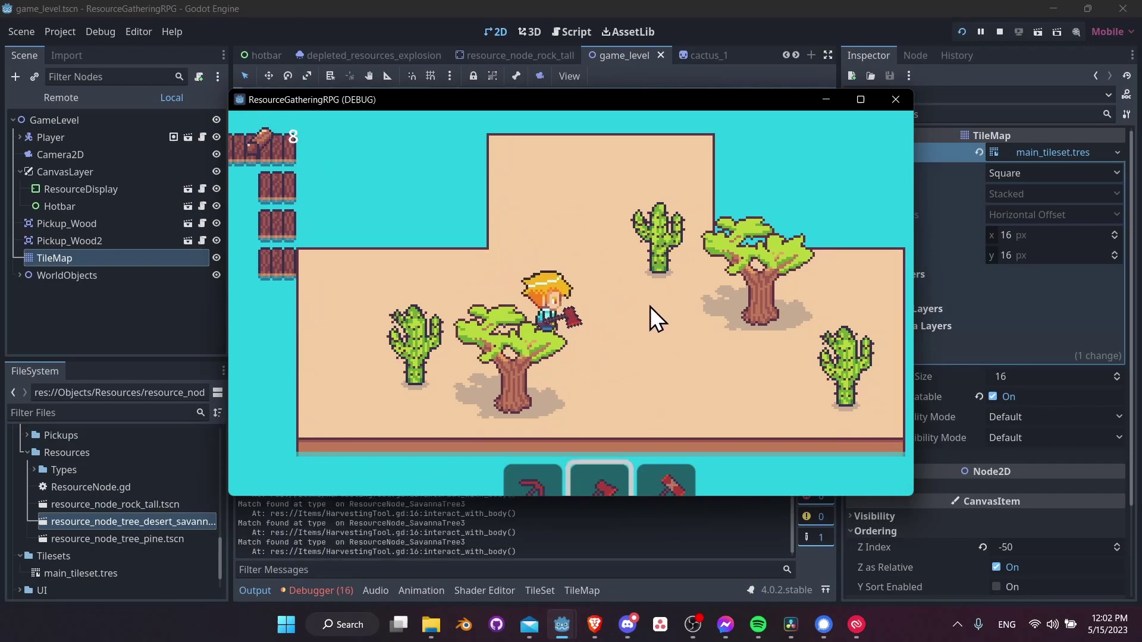
key("Right")
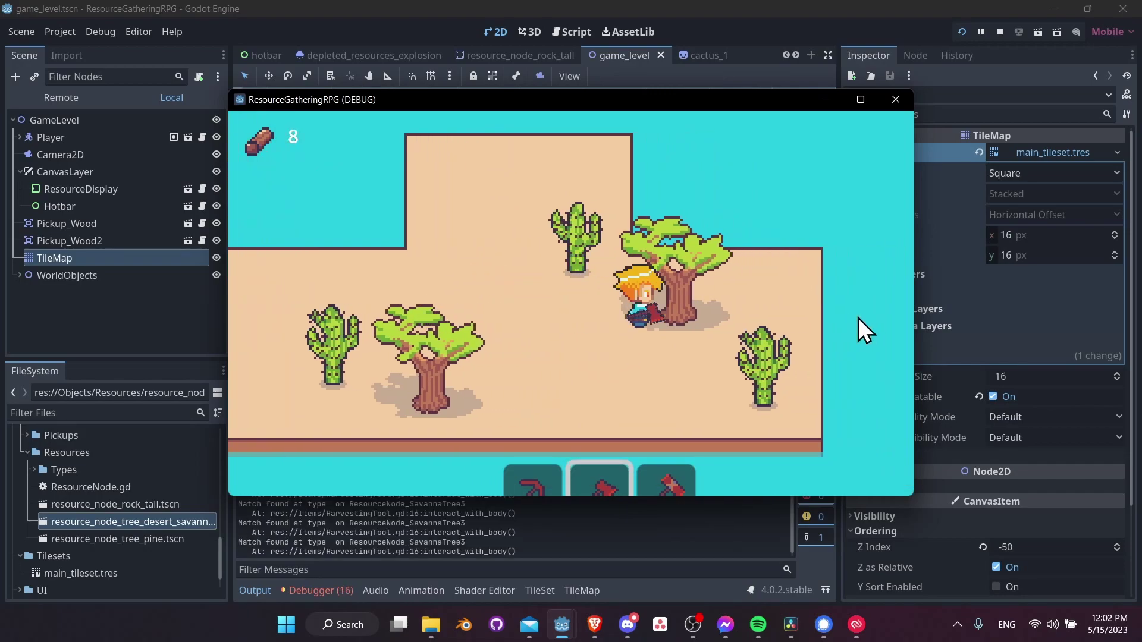
left_click(858, 318)
left_click(858, 318)
left_click(858, 317)
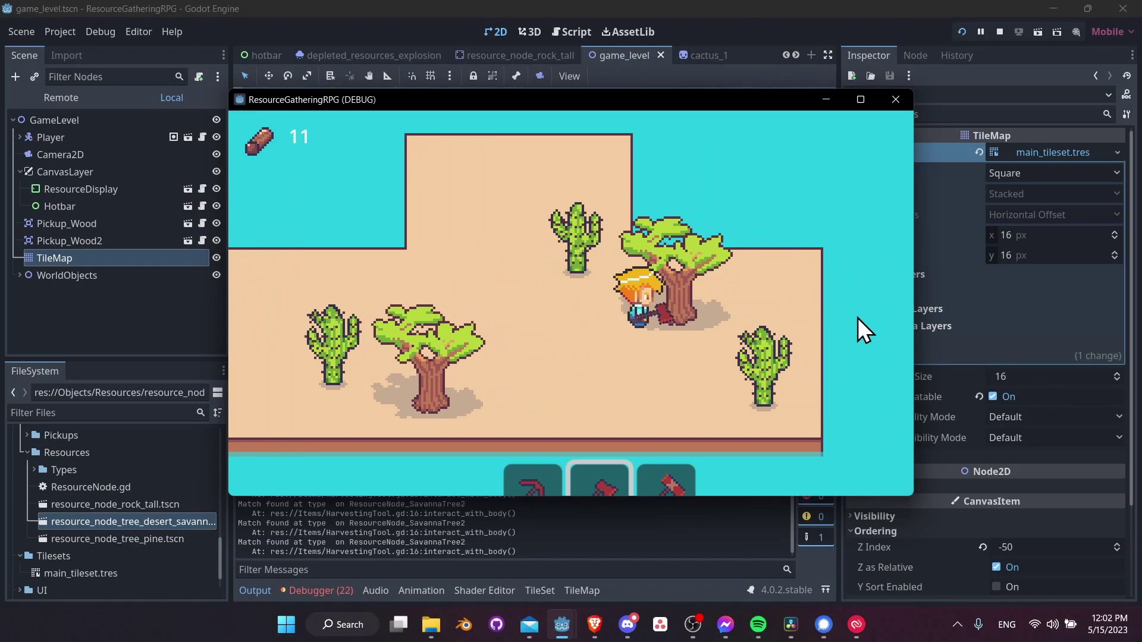
left_click(858, 318)
left_click(857, 318)
left_click(857, 317)
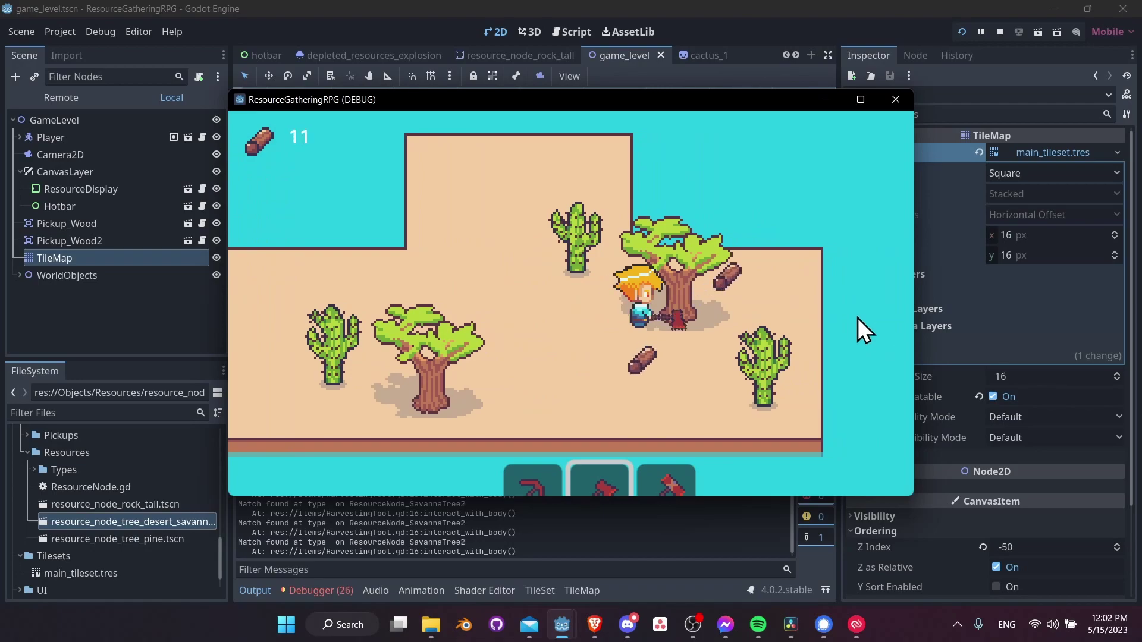
left_click(857, 317)
left_click(858, 317)
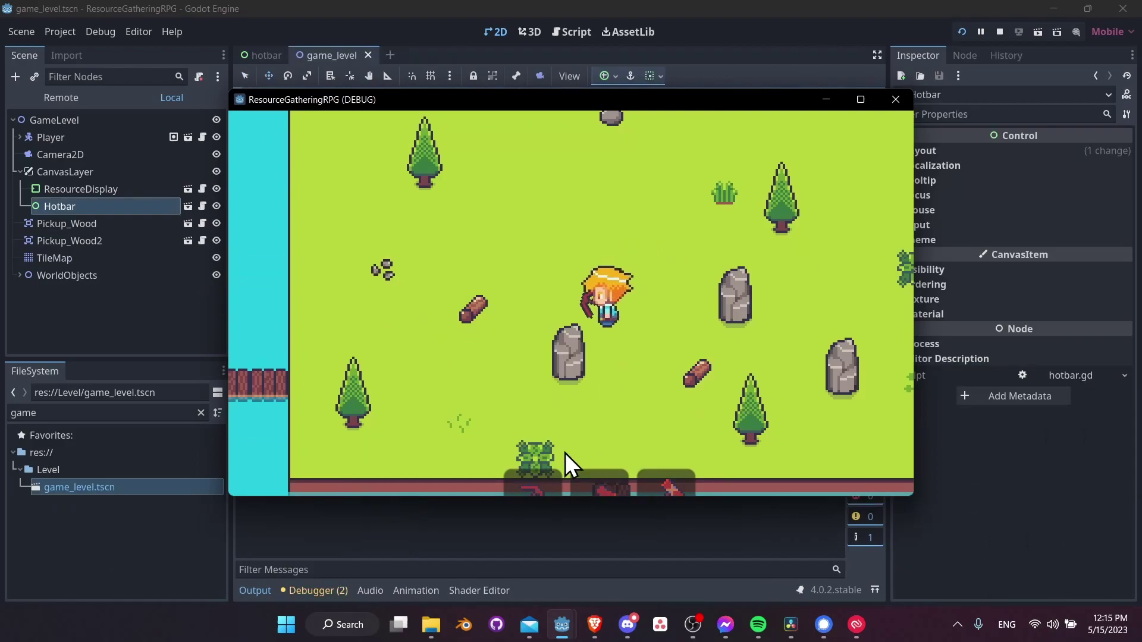
Step: Walk the player around the grass island to check the hotbar's placement in the running game, and stop the run
key("Up")
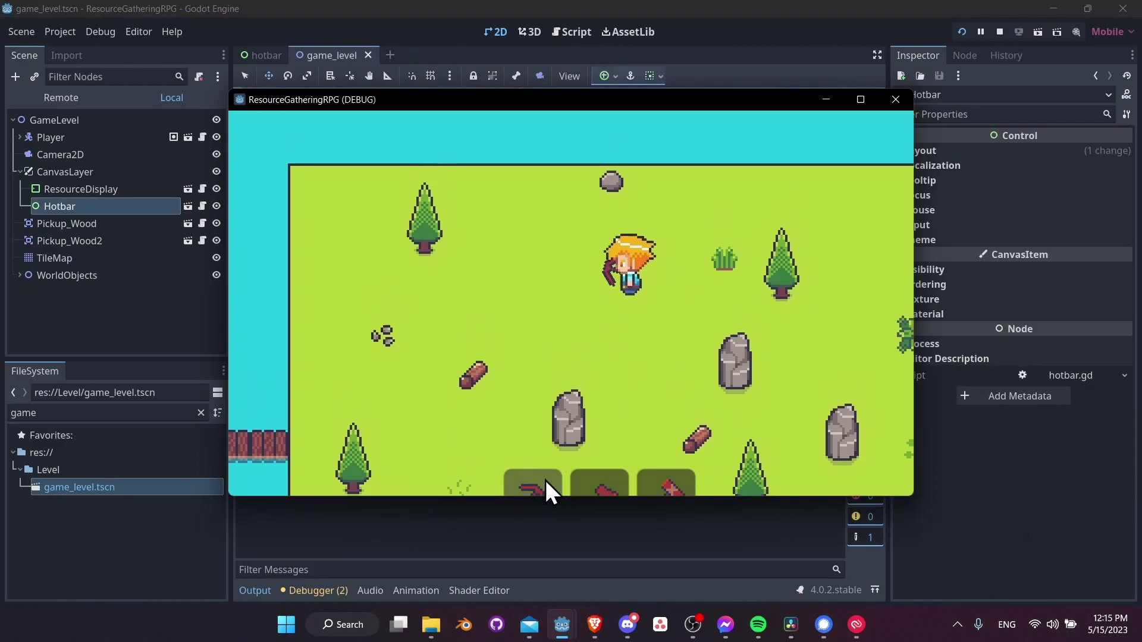
key("d")
key("s")
key("s")
key("d")
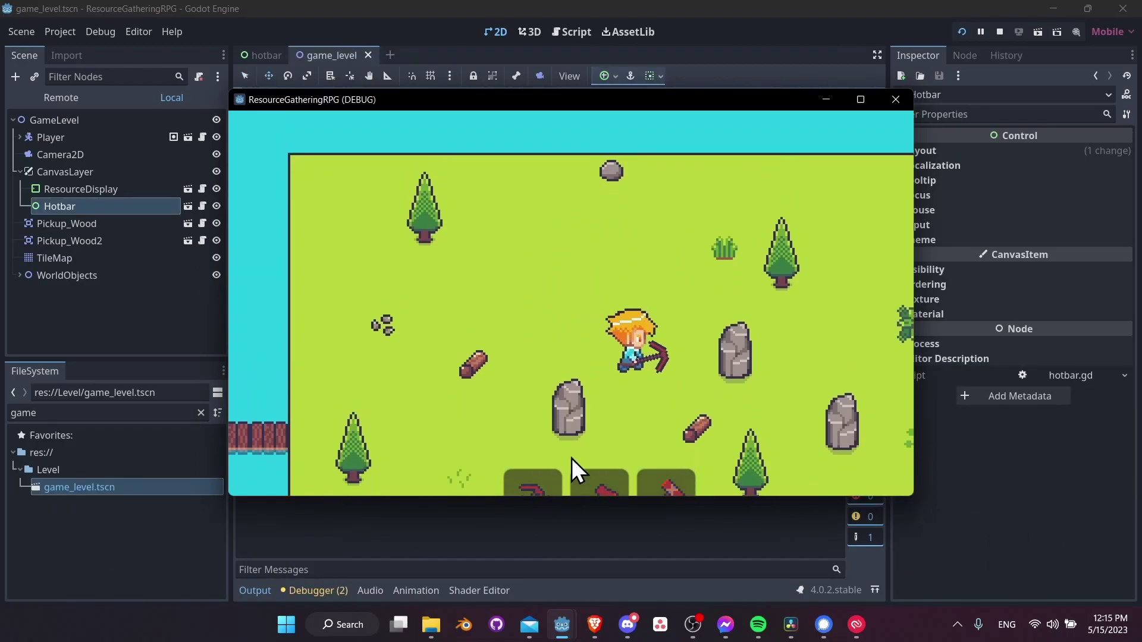
key("a")
key("s")
left_click(999, 33)
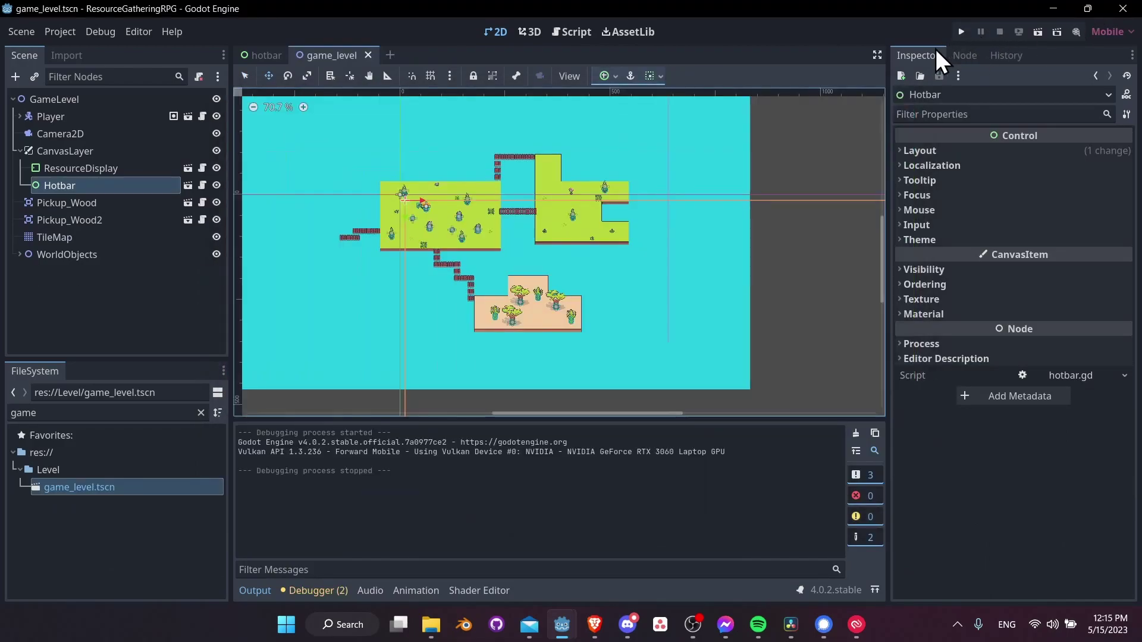
Step: Inspect the hotbar's placement in the level's CanvasLayer and reset its position to 0, 0
left_click(69, 151)
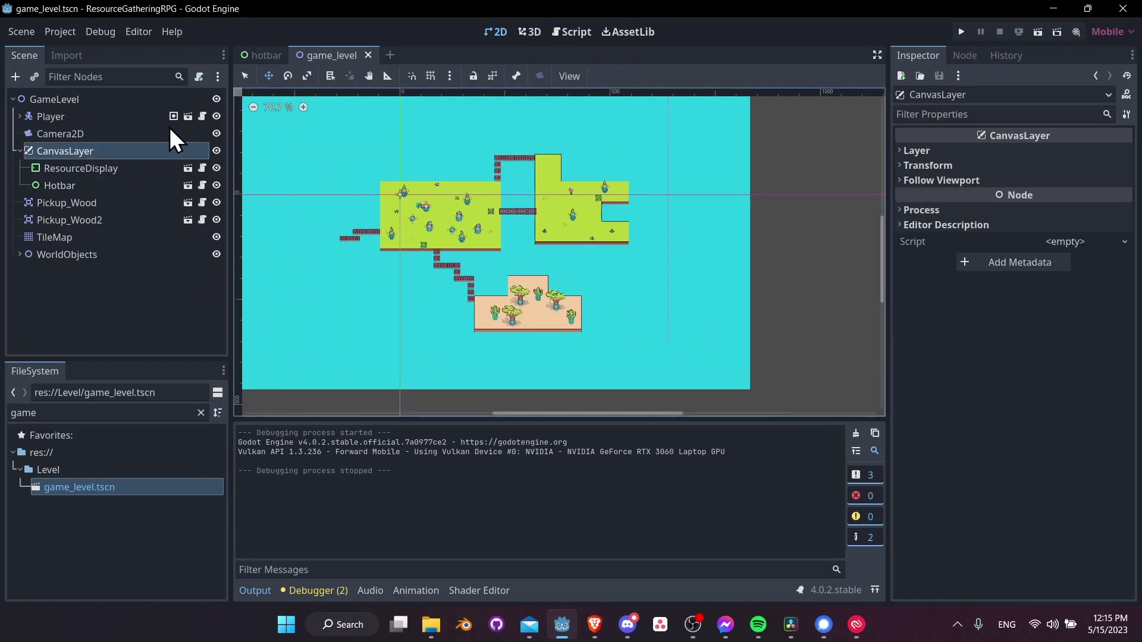
middle_click_drag(465, 238, 410, 112)
scroll(591, 336, "up", 3)
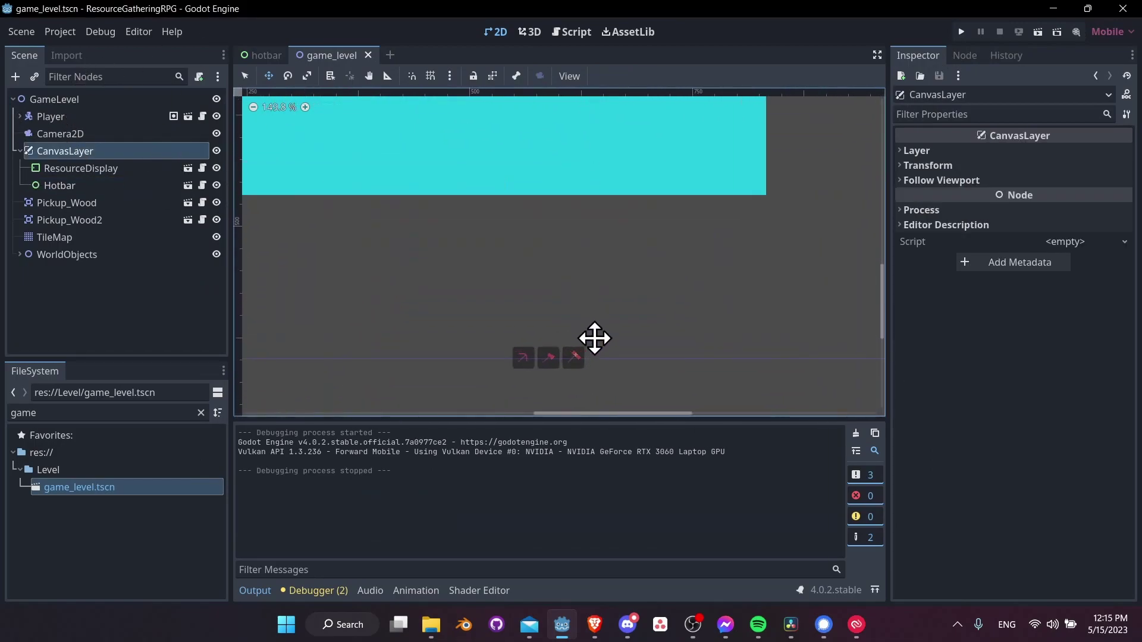
left_click(118, 186)
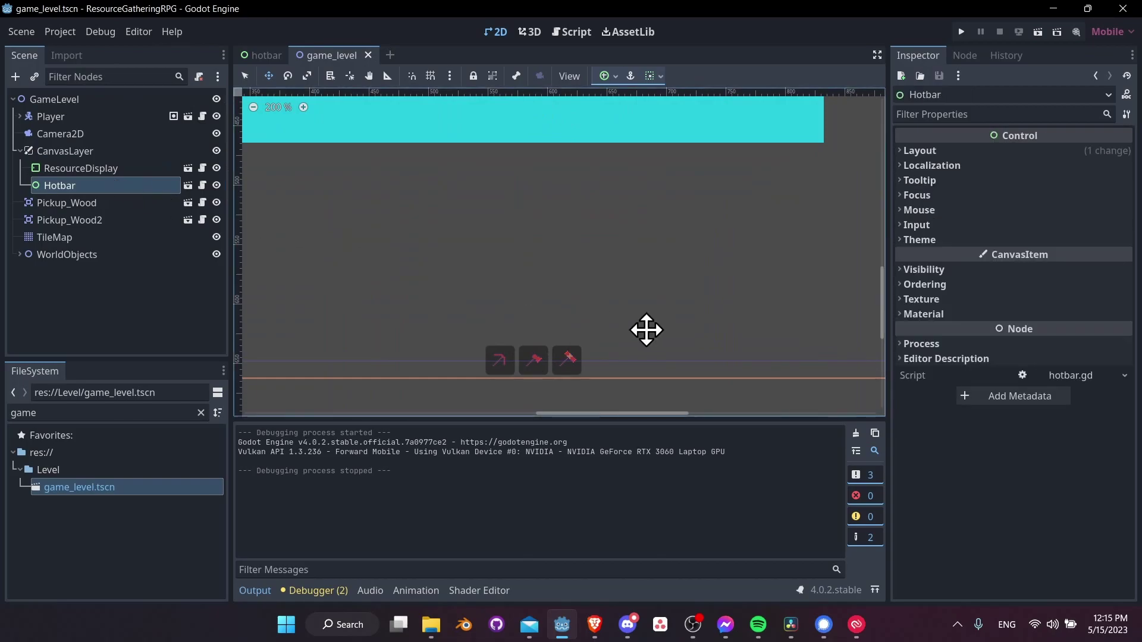
scroll(644, 329, "down", 3)
middle_click_drag(525, 245, 570, 352)
scroll(694, 341, "down", 2)
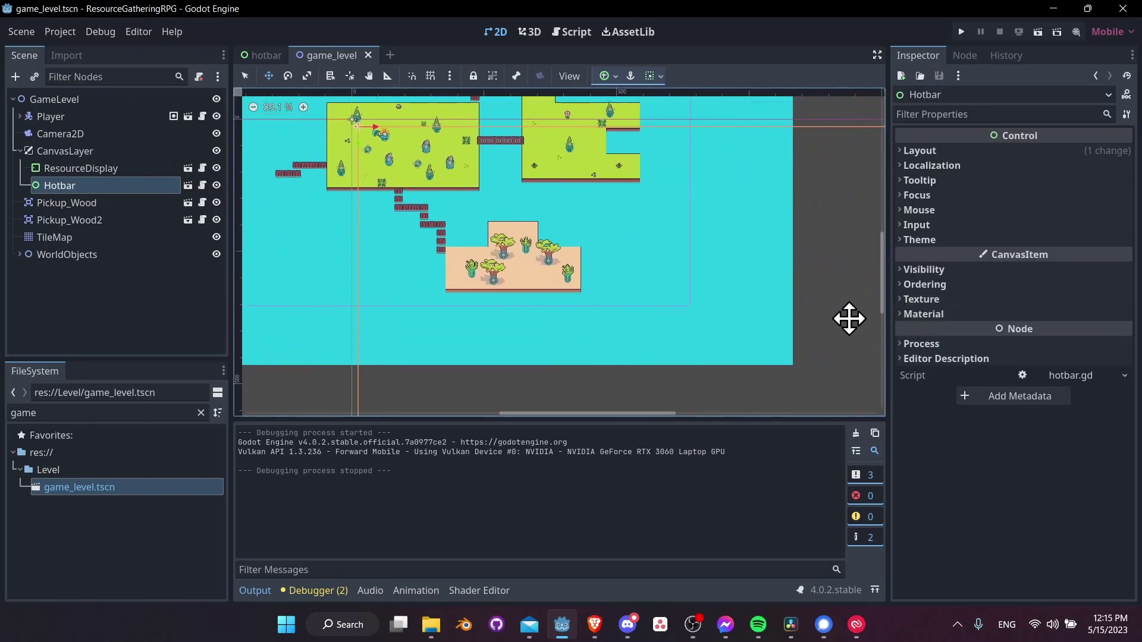
left_click(927, 149)
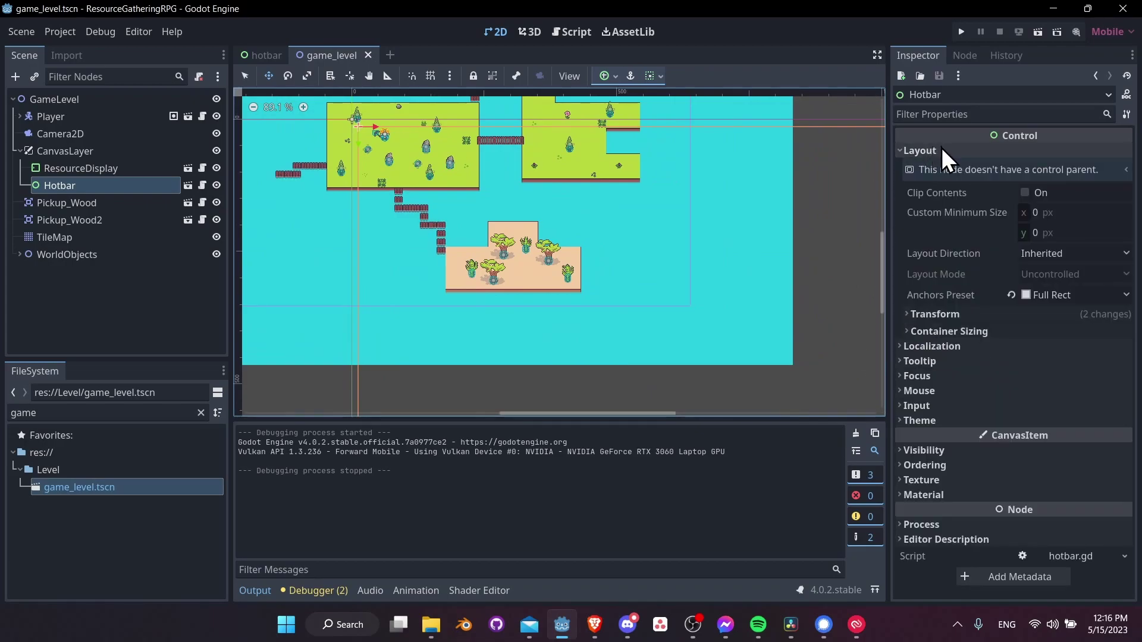
left_click(961, 311)
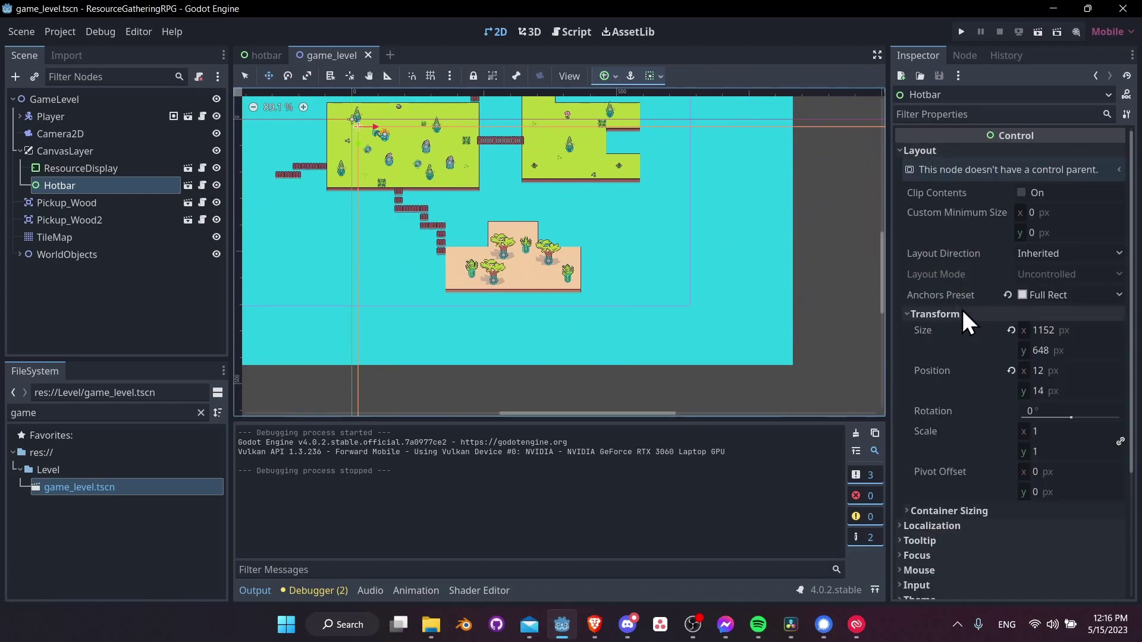
left_click(1010, 370)
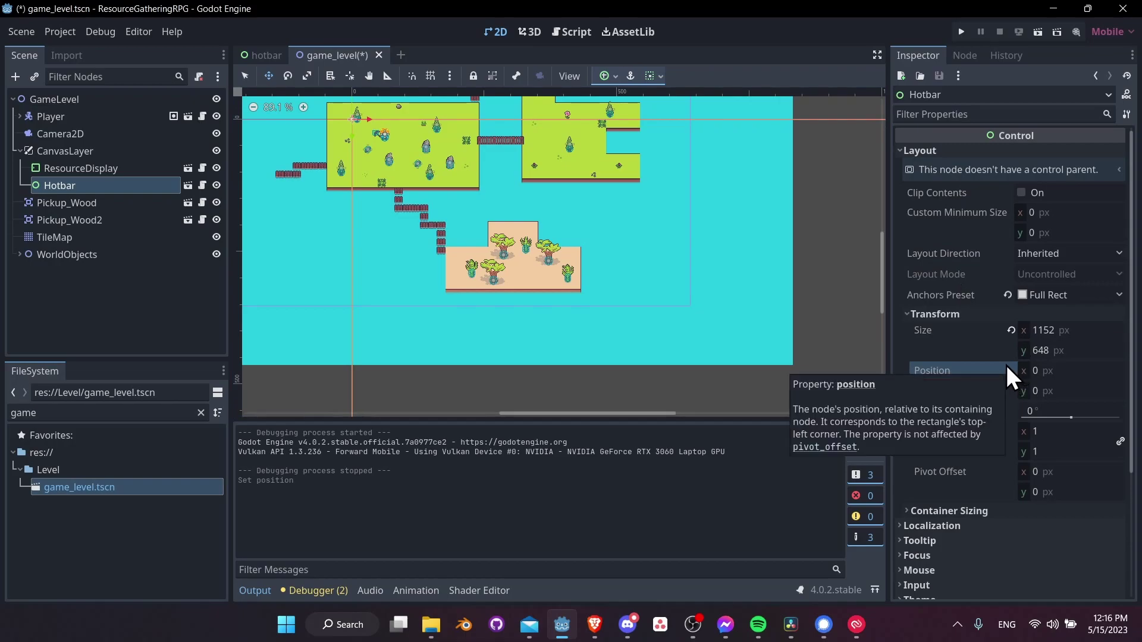
Step: Lock the Hotbar and ResourceDisplay nodes against moving in the 2D viewport and save the level scene
middle_click_drag(747, 315, 688, 251)
middle_click_drag(351, 177, 445, 269)
middle_click_drag(418, 109, 432, 164)
scroll(420, 184, "up", 6)
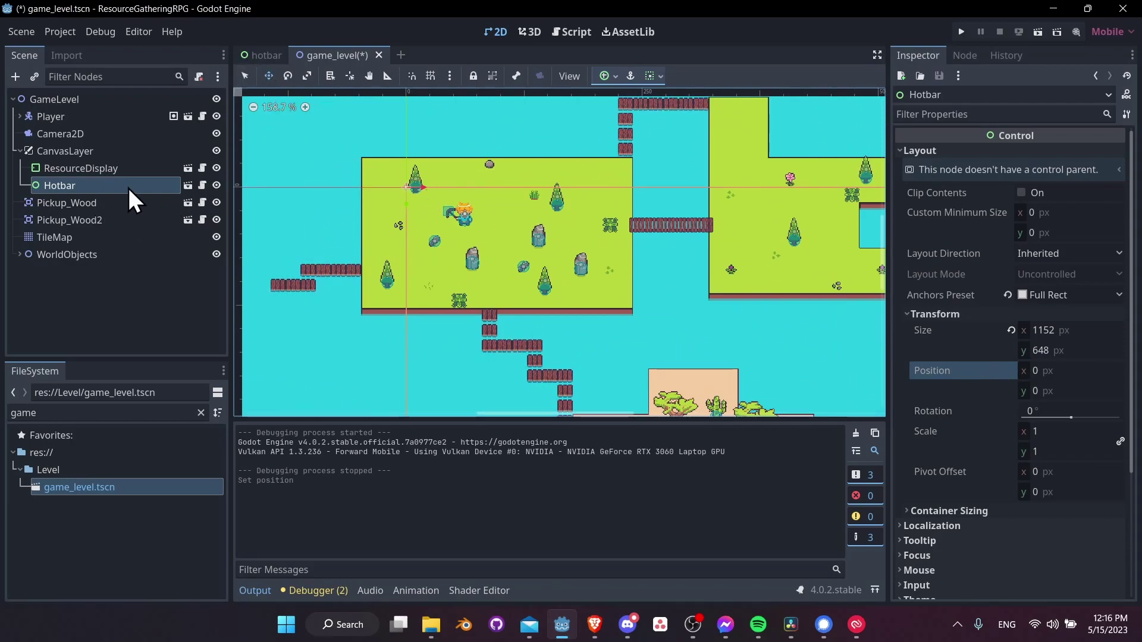
left_click(106, 287)
left_click(109, 185)
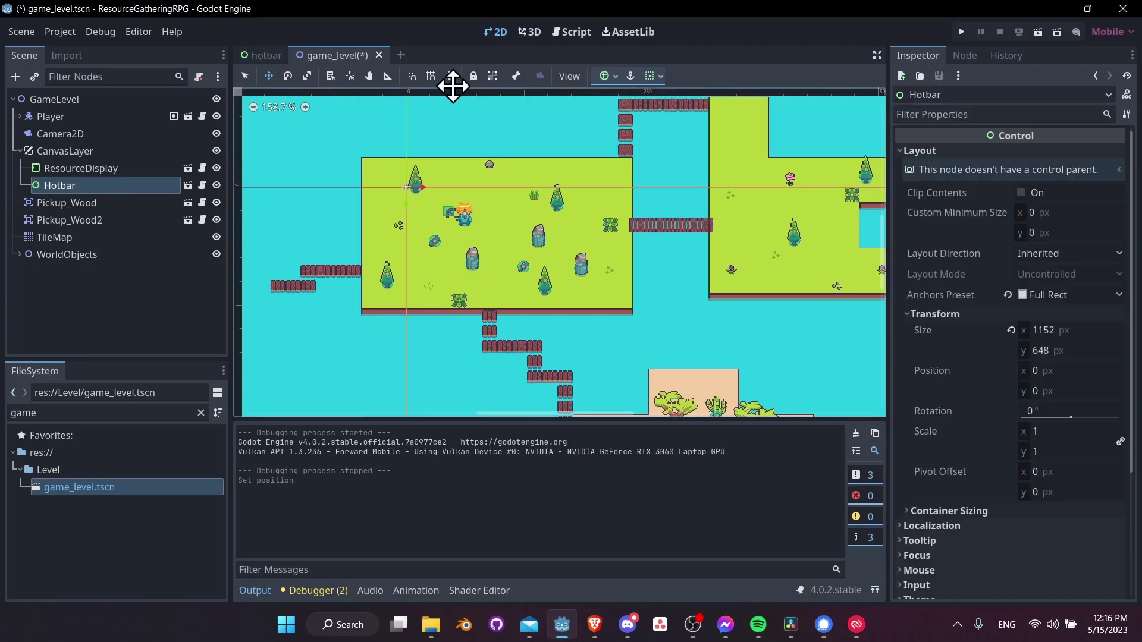
left_click(474, 76)
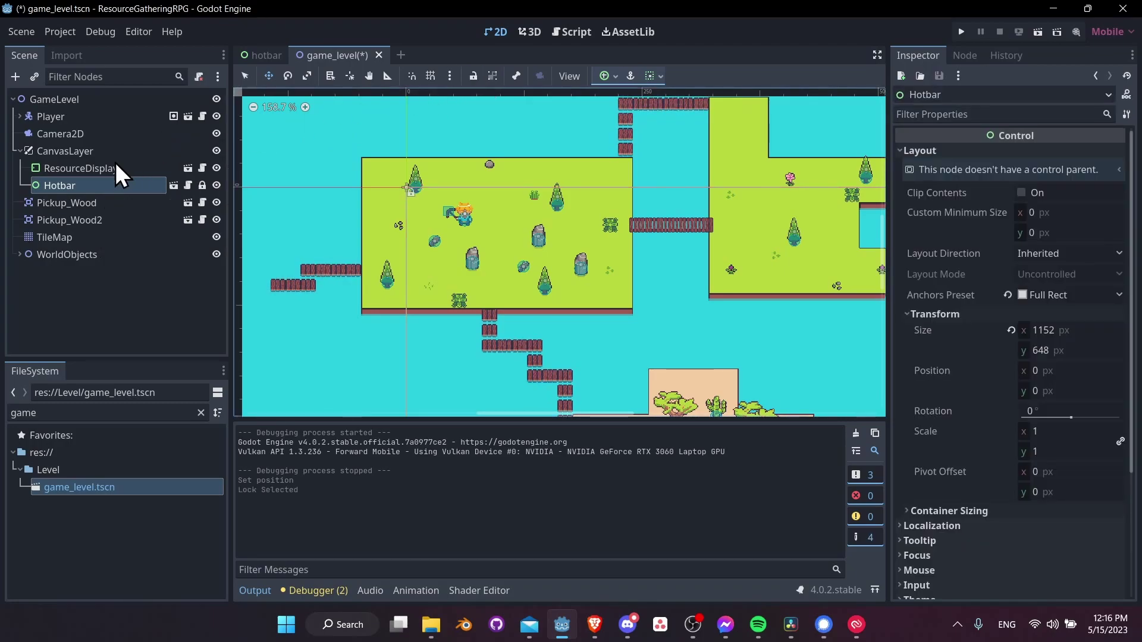
left_click(112, 167)
left_click(474, 76)
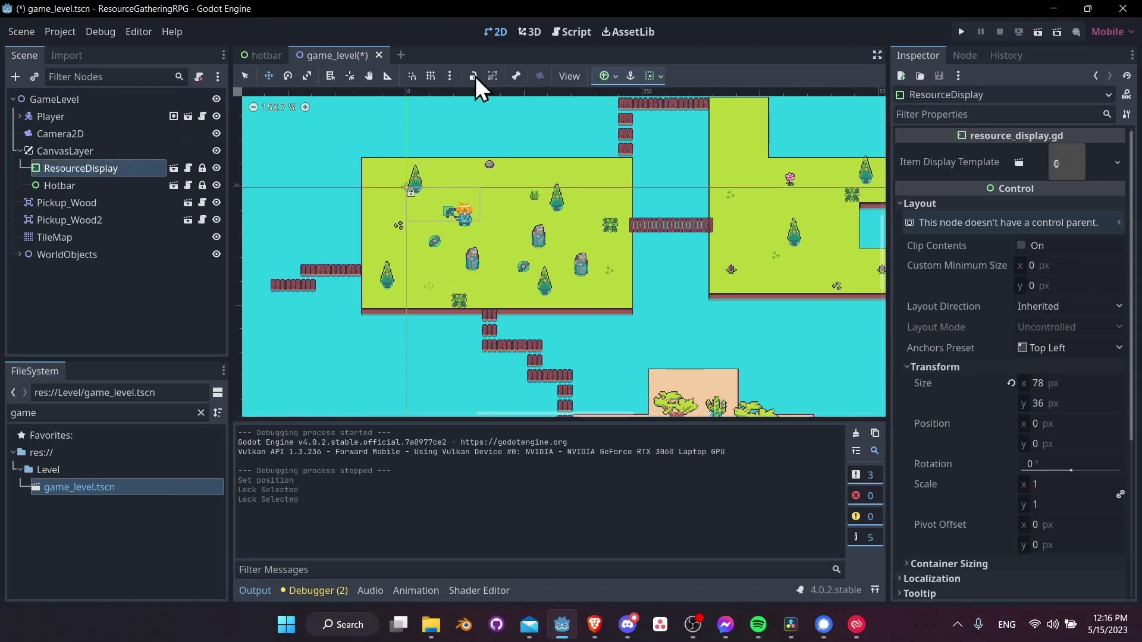
left_click(161, 302)
left_click(122, 184)
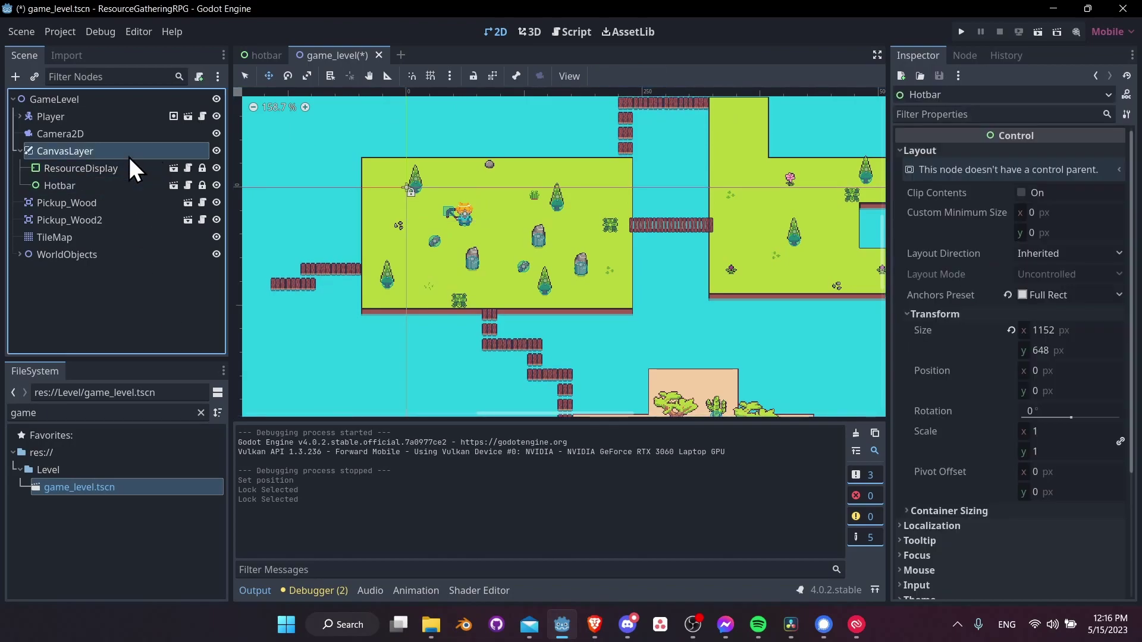
left_click(126, 180)
key("ctrl+s")
middle_click_drag(634, 334, 555, 269)
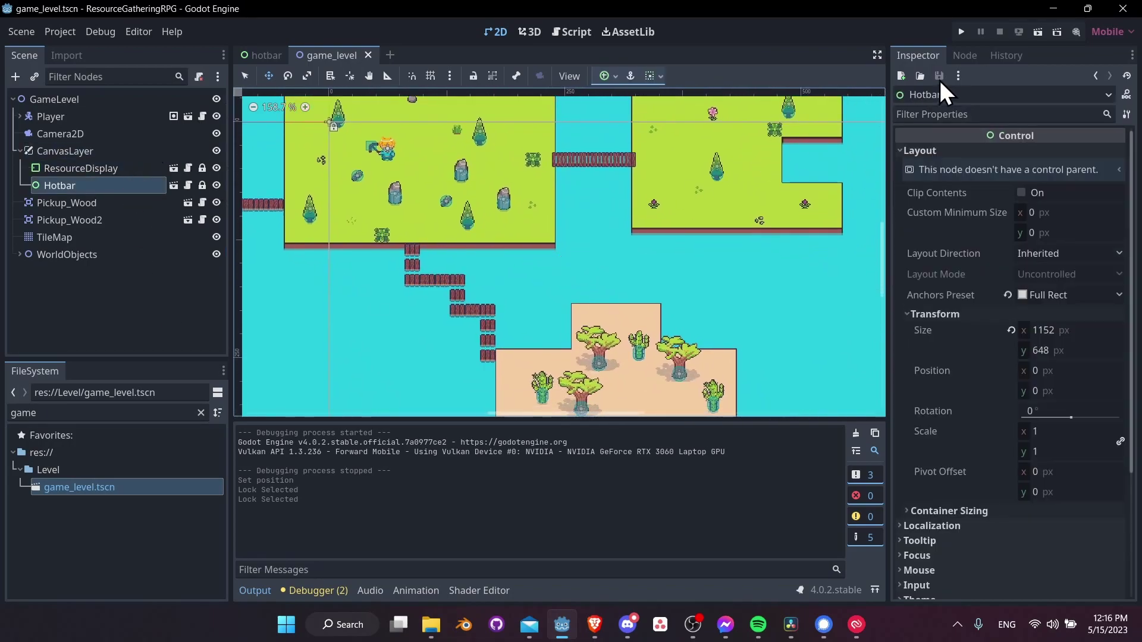
Step: Run the game and test the hotbar by equipping the pickaxe and the axe while walking the player south
left_click(961, 31)
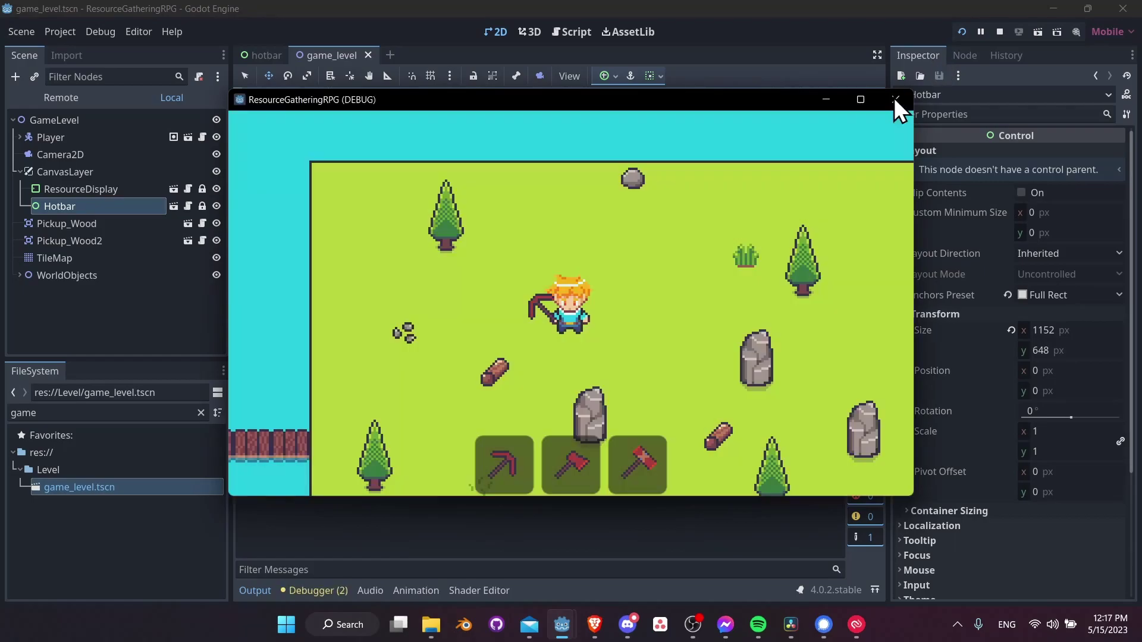
key("s")
key("d")
left_click(503, 476)
key("a")
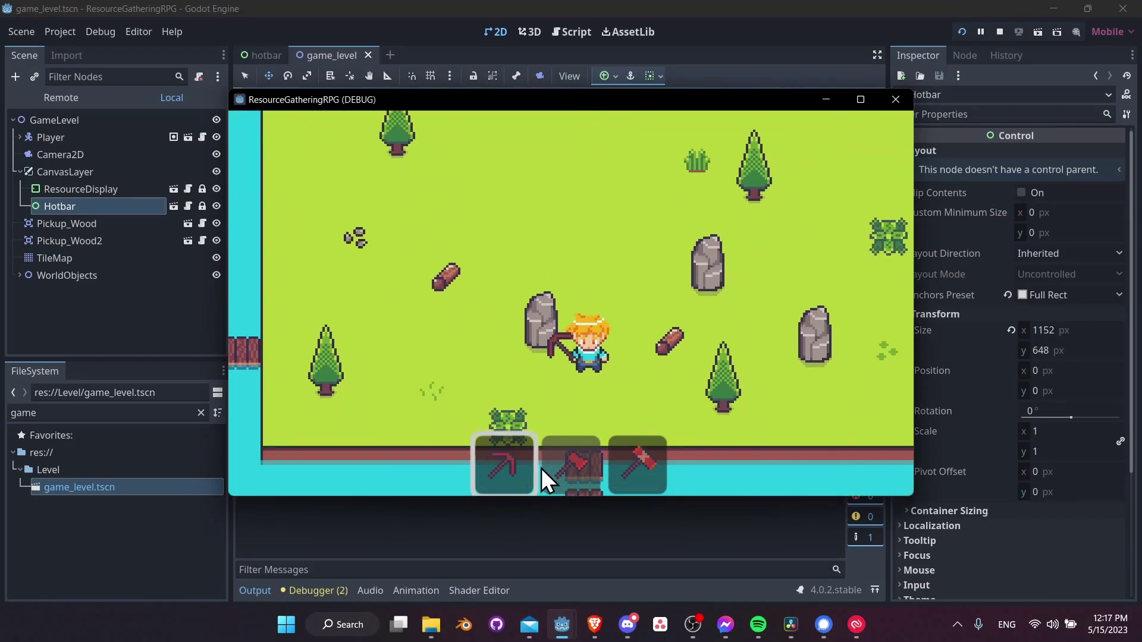
key("w")
key("a")
key("s")
left_click(562, 470)
Step: Walk the player along the stepped plank bridge from the grass island onto the desert island
key("d")
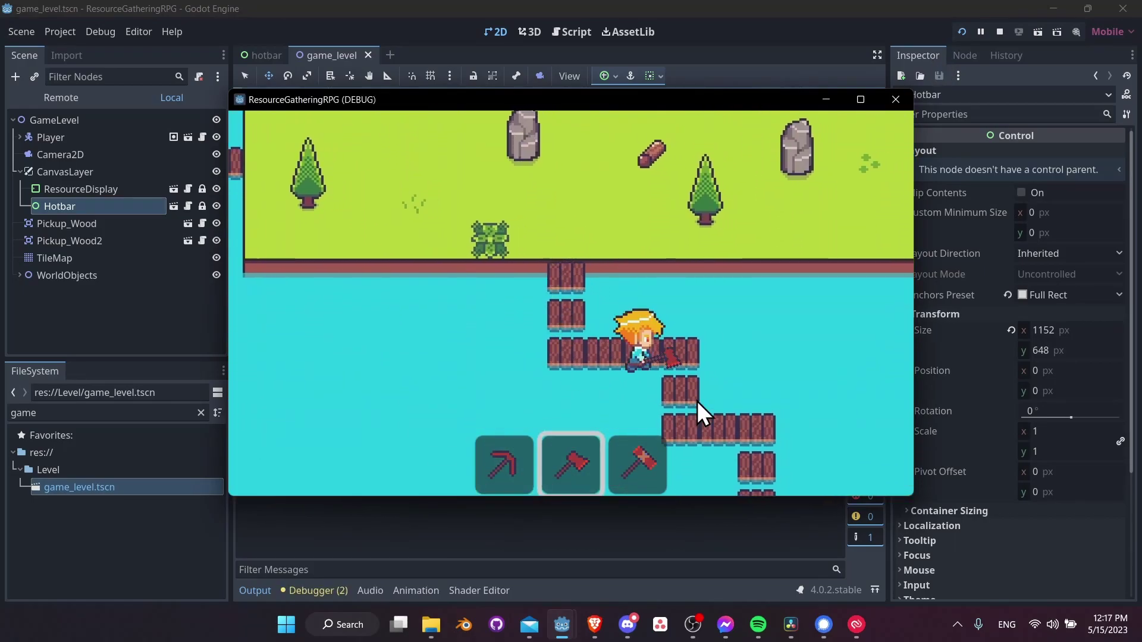
key("s")
key("d")
key("s")
key("d")
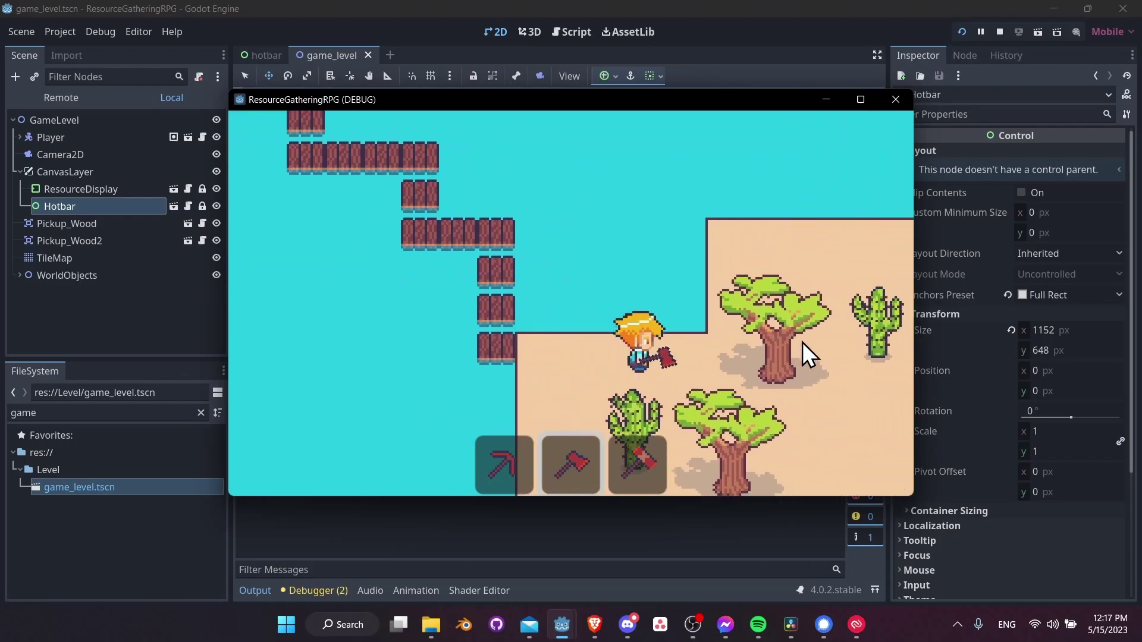
Step: Chop the northern savanna tree with the axe from its west side until it is depleted
key("s")
key("w")
left_click(802, 341)
left_click(802, 342)
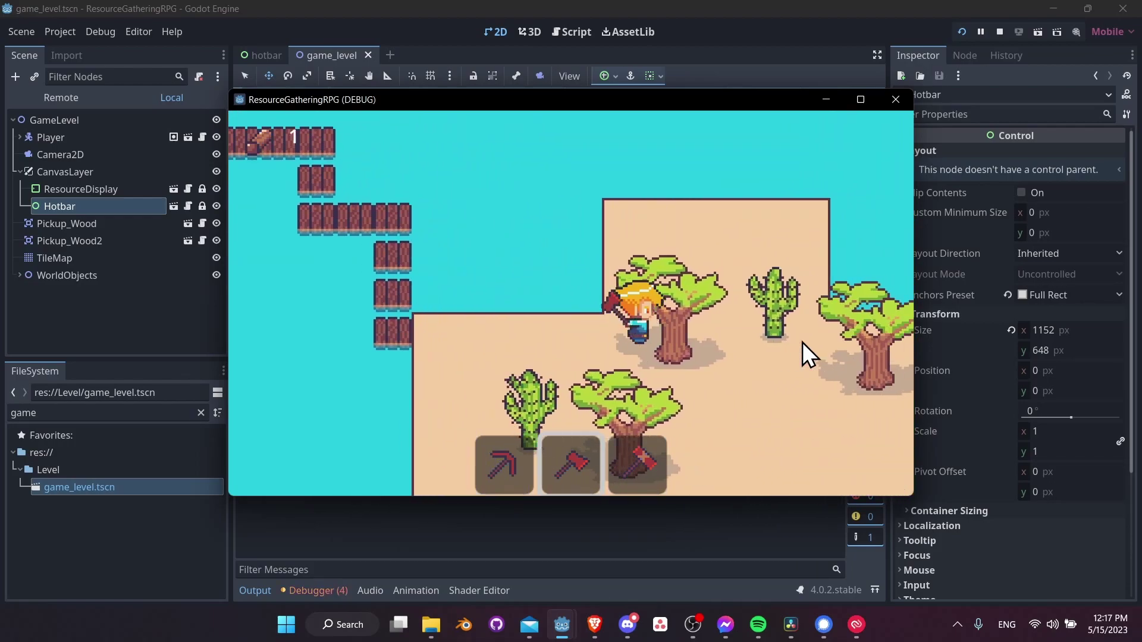
left_click(802, 342)
left_click(802, 342)
left_click(802, 341)
key("d")
left_click(802, 341)
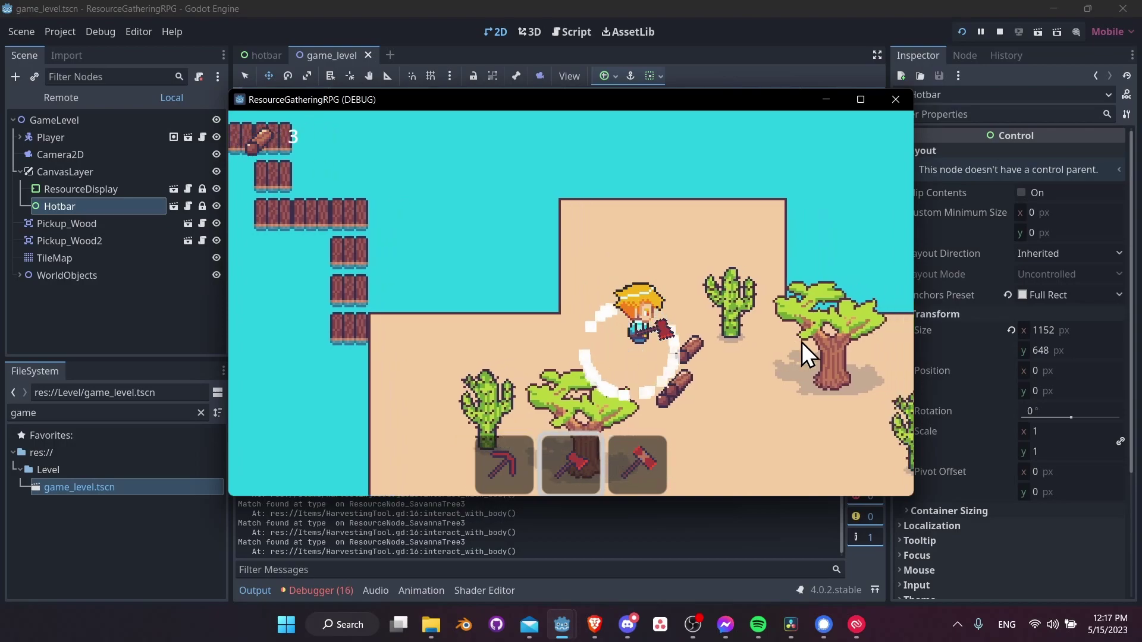
Step: Collect the dropped logs and walk the player around the southwestern savanna tree to check their drawing order
key("s")
key("a")
key("w")
key("d")
key("s")
key("a")
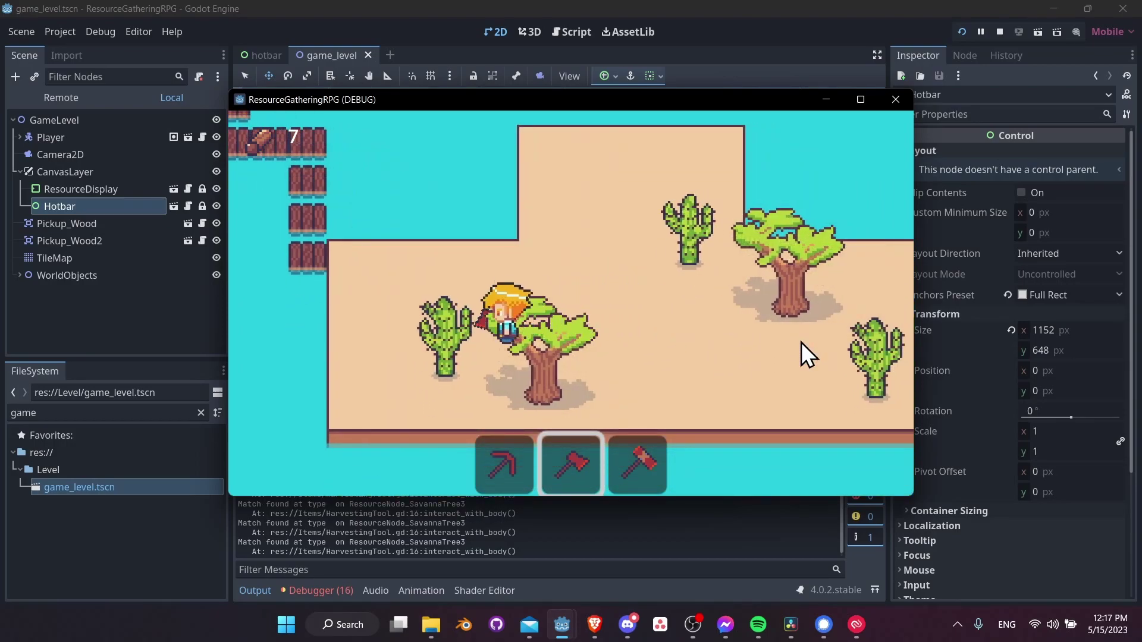
key("w")
key("d")
key("s")
key("a")
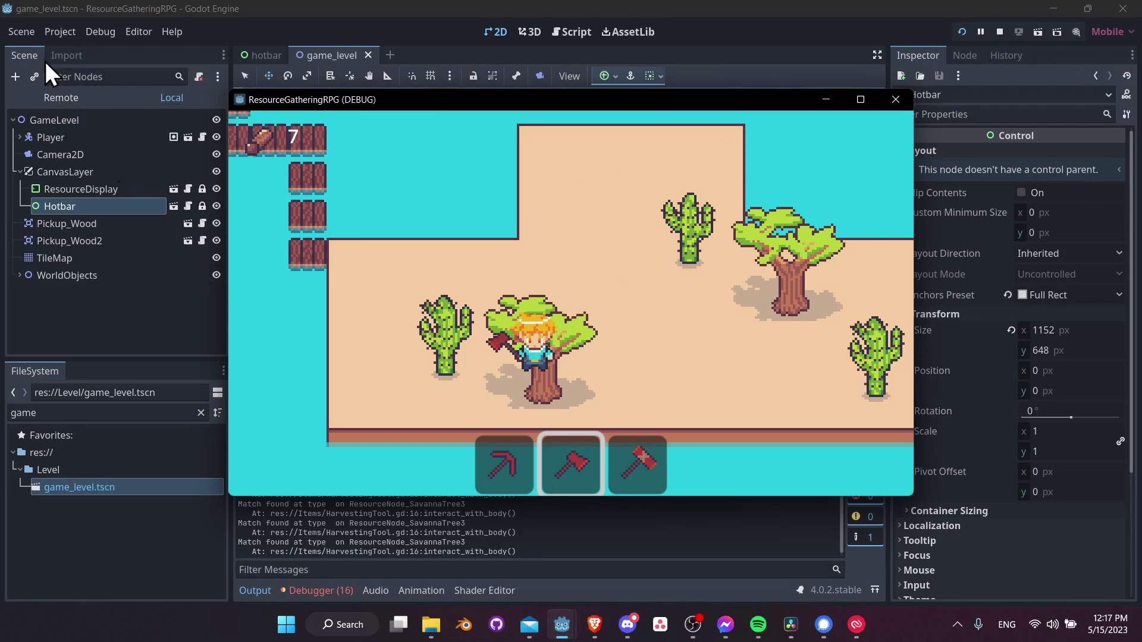
Step: Enable Y sorting on the WorldObjects node in the running game's remote scene tree
left_click(67, 96)
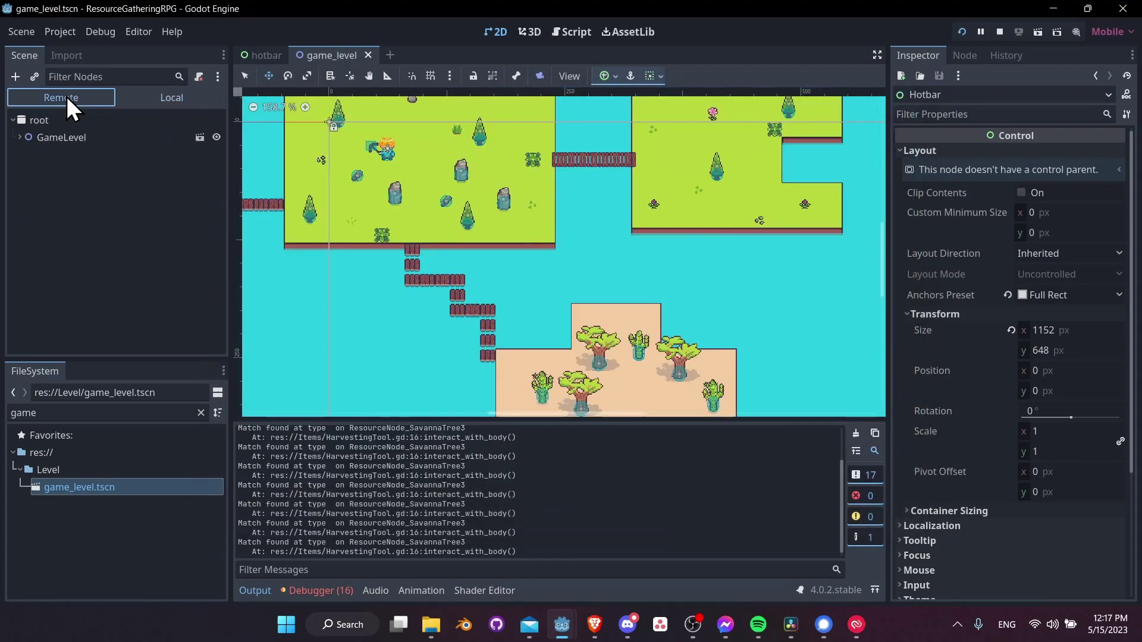
left_click(22, 137)
left_click(53, 260)
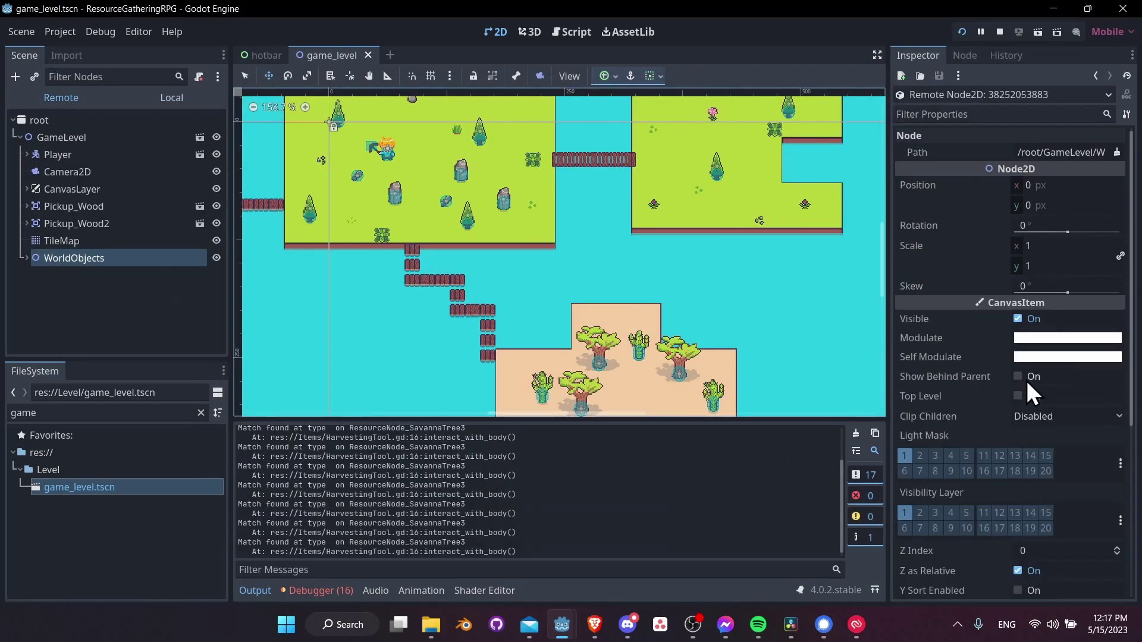
scroll(1025, 378, "down", 5)
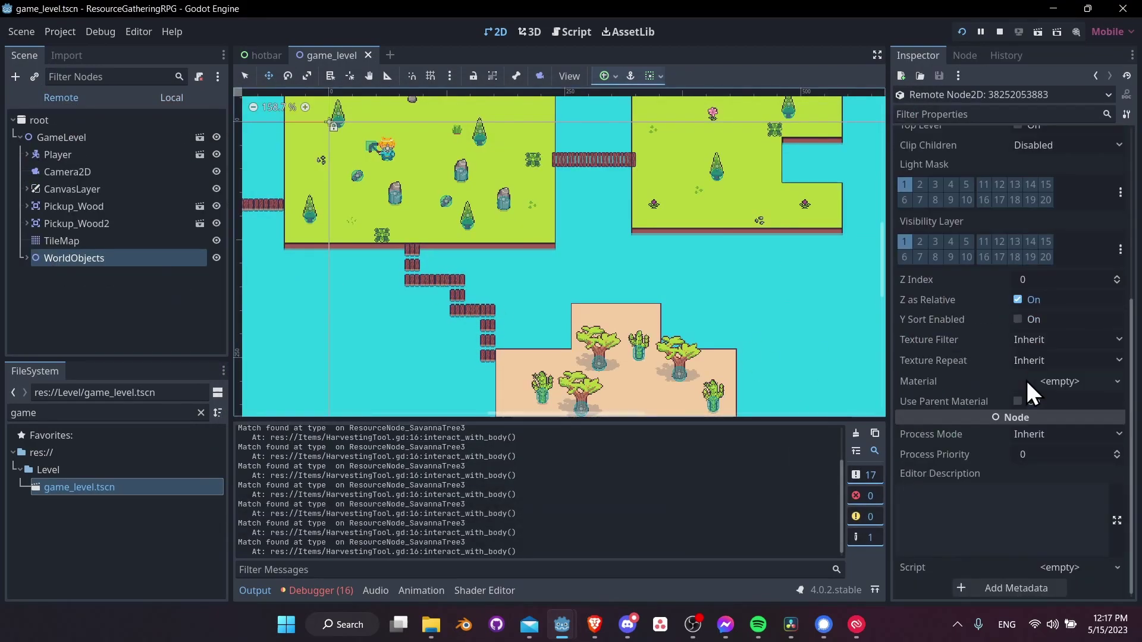
left_click(1019, 320)
Step: Walk the player behind and in front of the savanna tree to test Y sorting, and stop the game
key("alt+Tab")
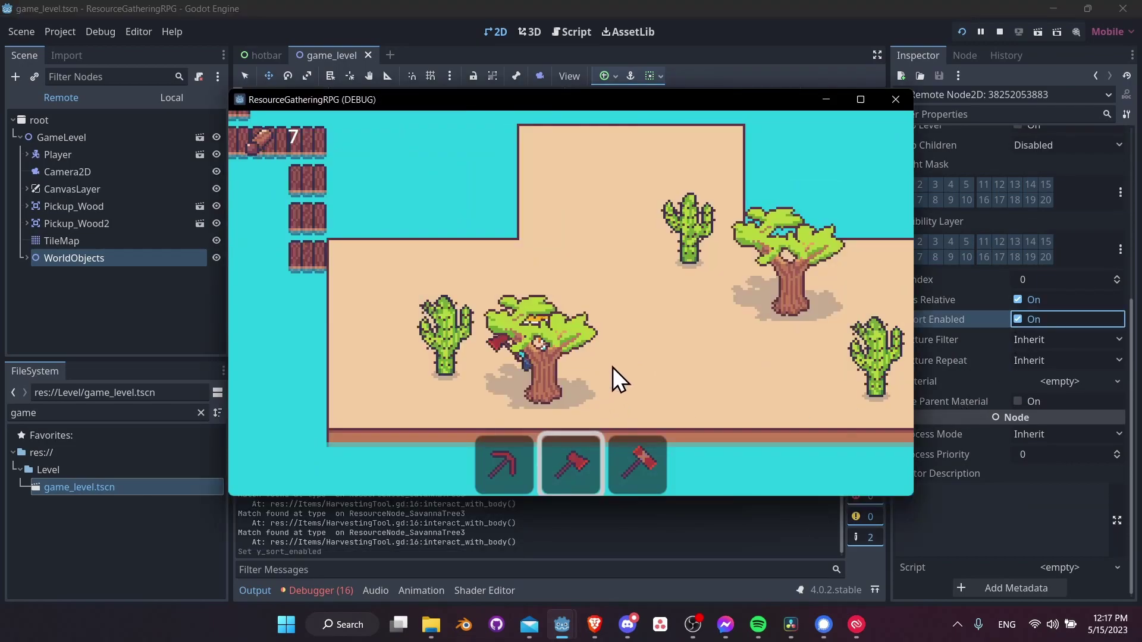
key("s")
key("d")
key("w")
key("a")
key("a")
key("s")
key("d")
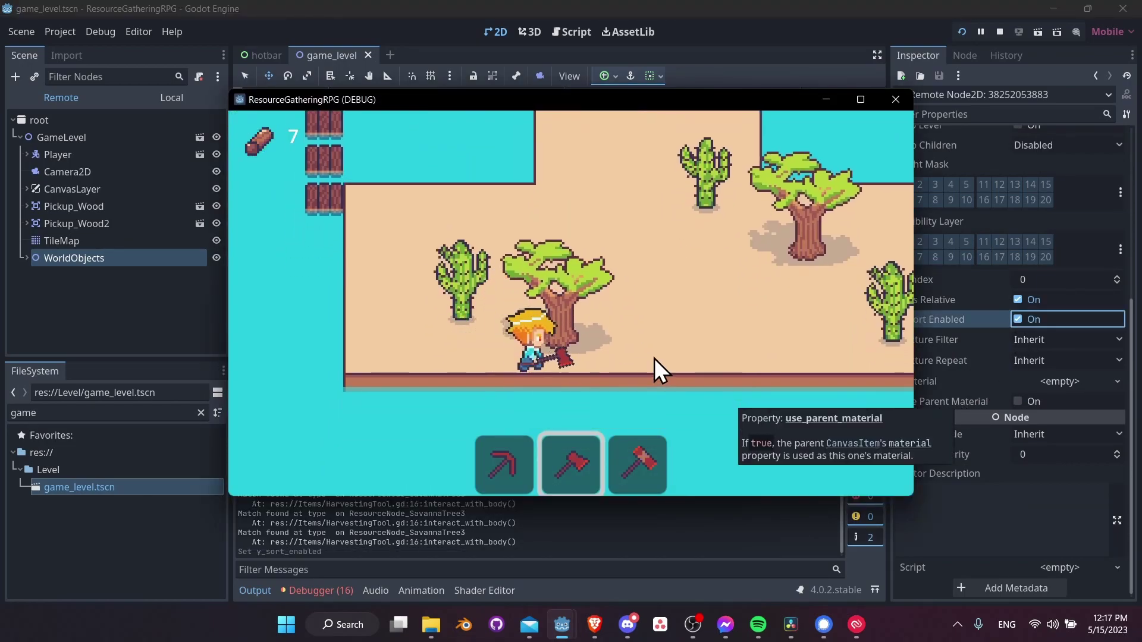
key("w")
key("a")
key("s")
key("d")
key("w")
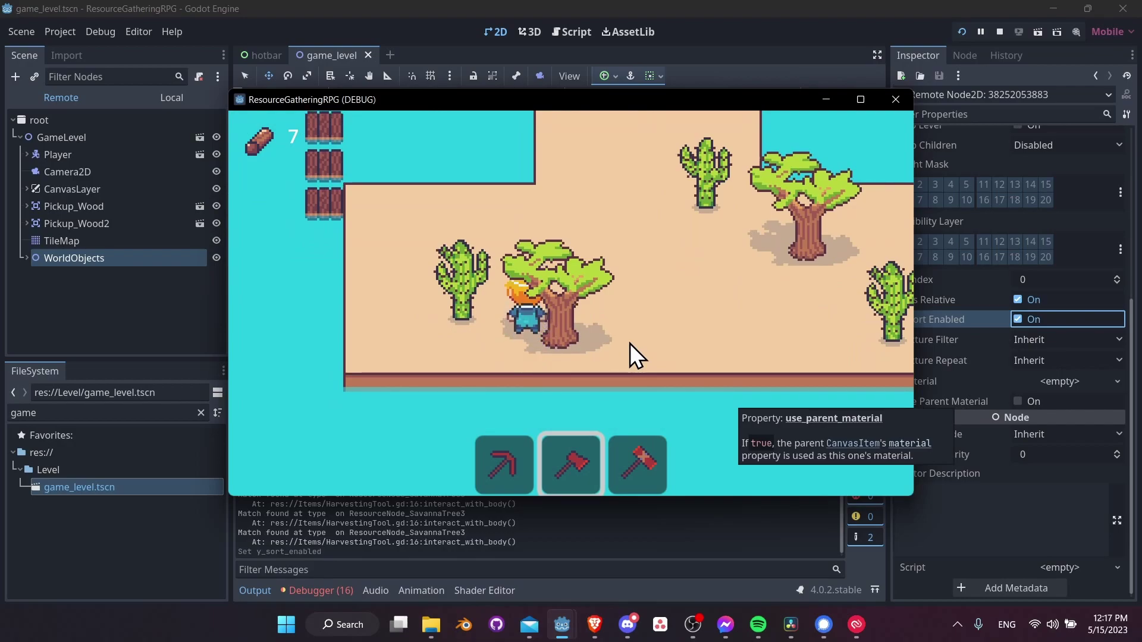
key("d")
key("a")
left_click(999, 32)
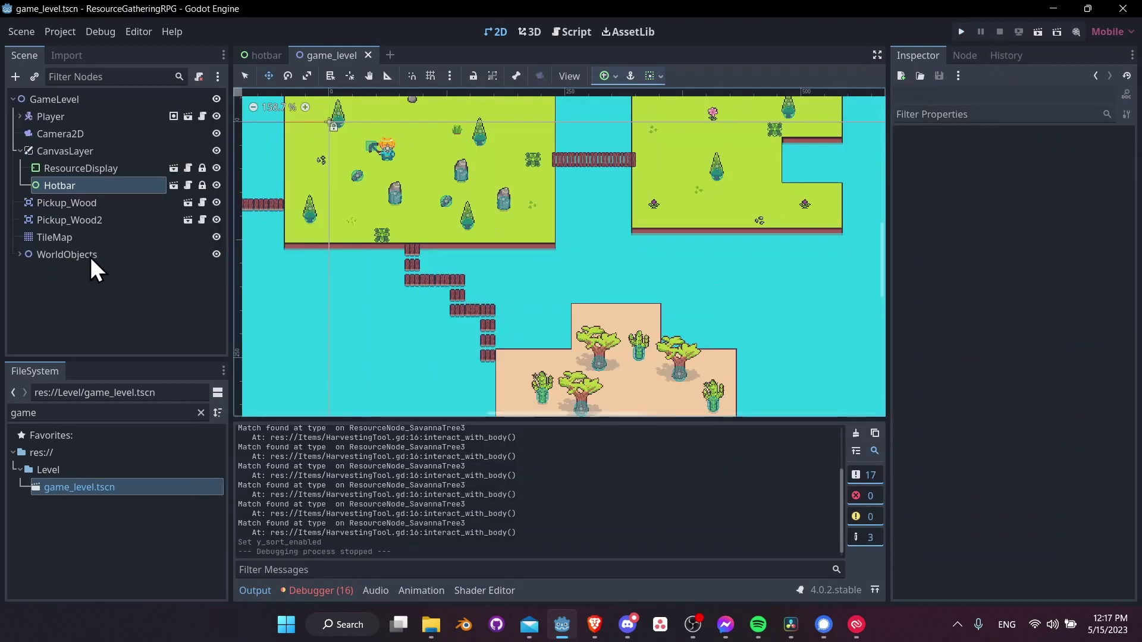
Step: Enable Y sorting on the level's WorldObjects node and save the scene
left_click(88, 255)
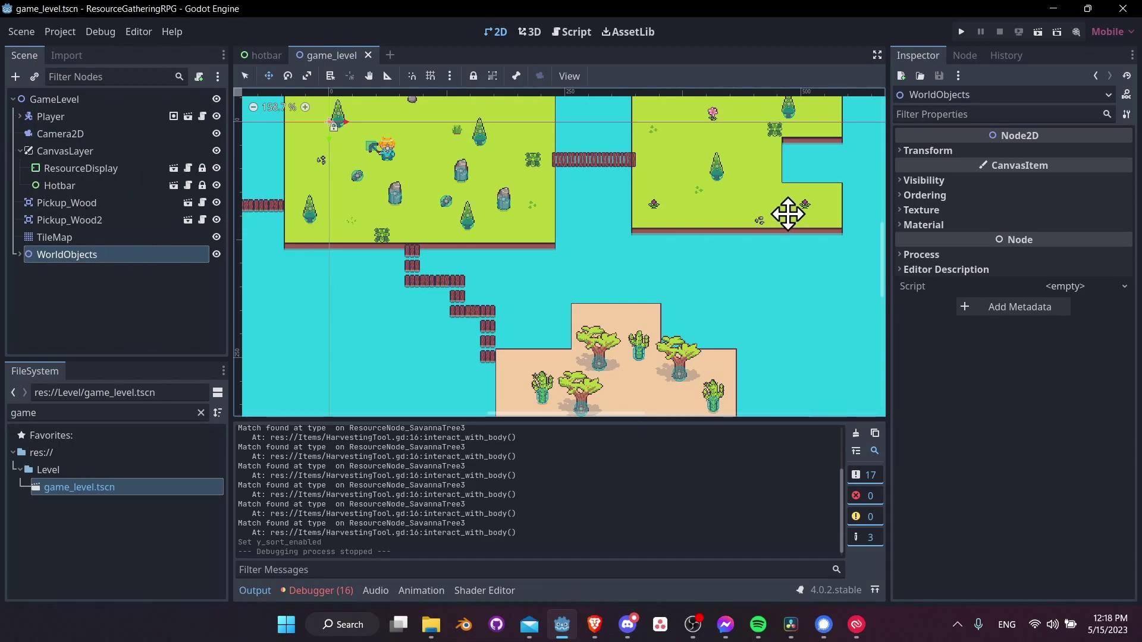
left_click(945, 194)
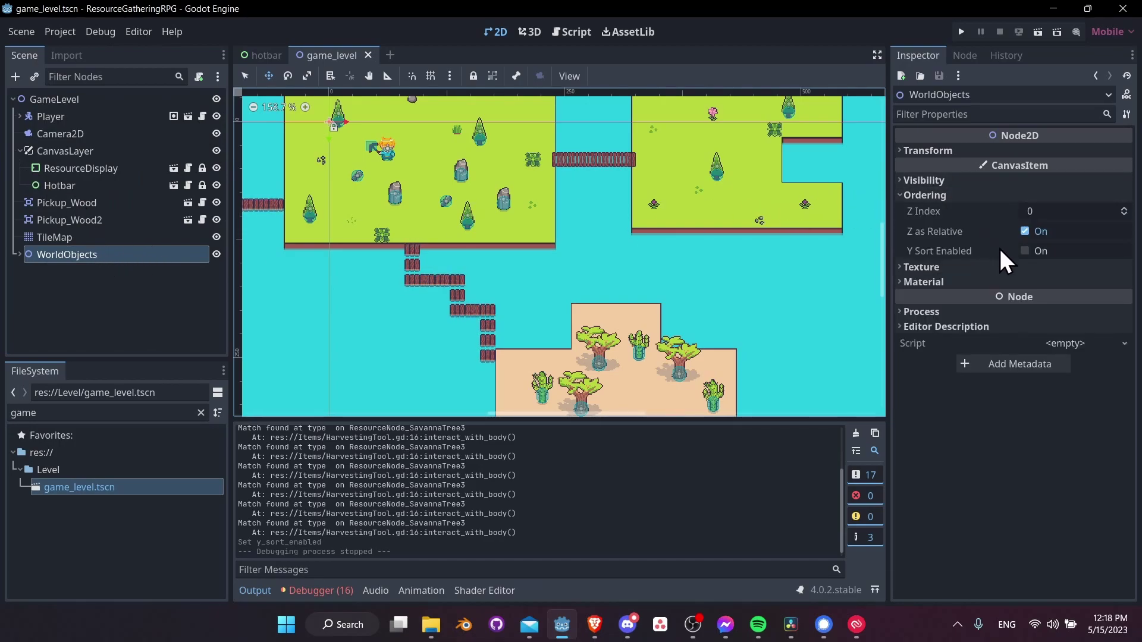
left_click(1024, 251)
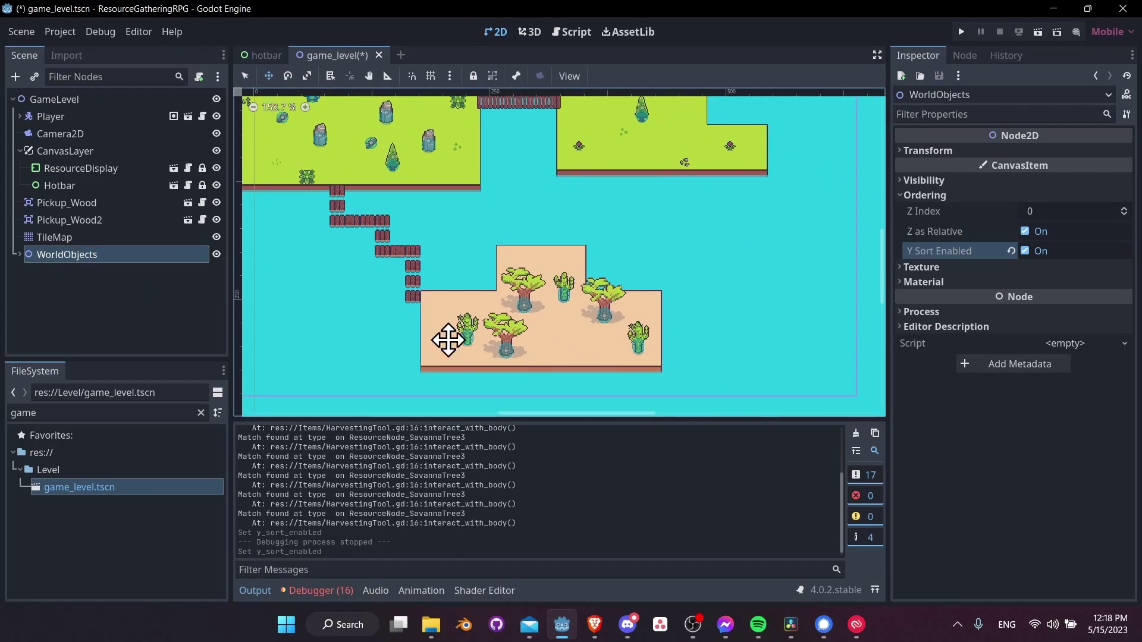
middle_click_drag(538, 300, 616, 372)
middle_click_drag(490, 271, 605, 395)
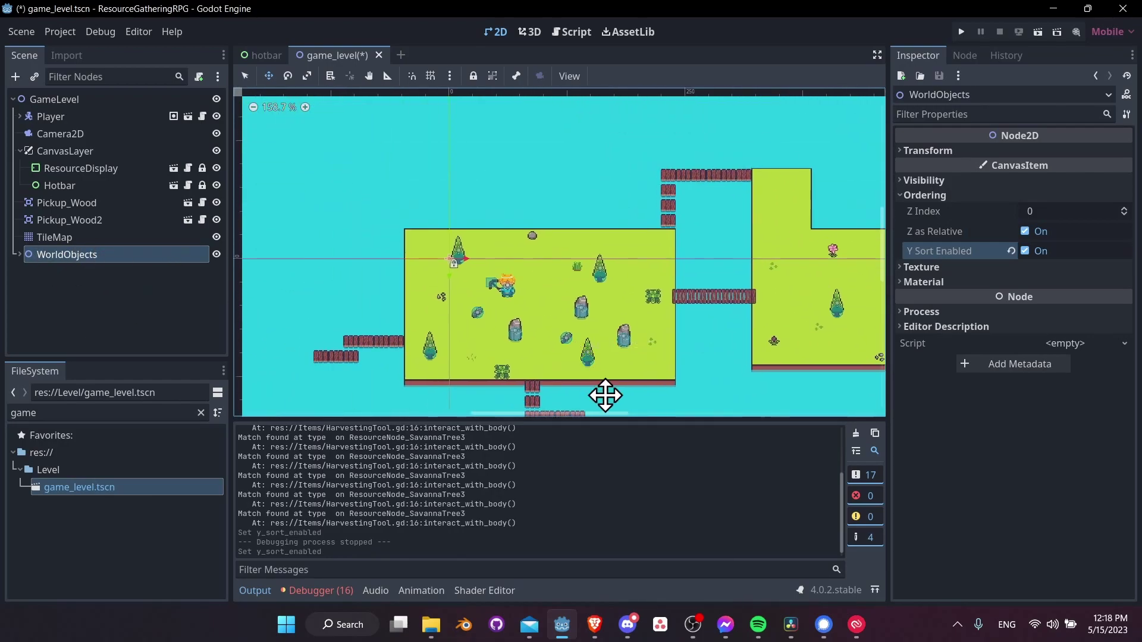
scroll(606, 395, "down", 5)
scroll(606, 395, "right", 5)
key("ctrl+s")
left_click(71, 100)
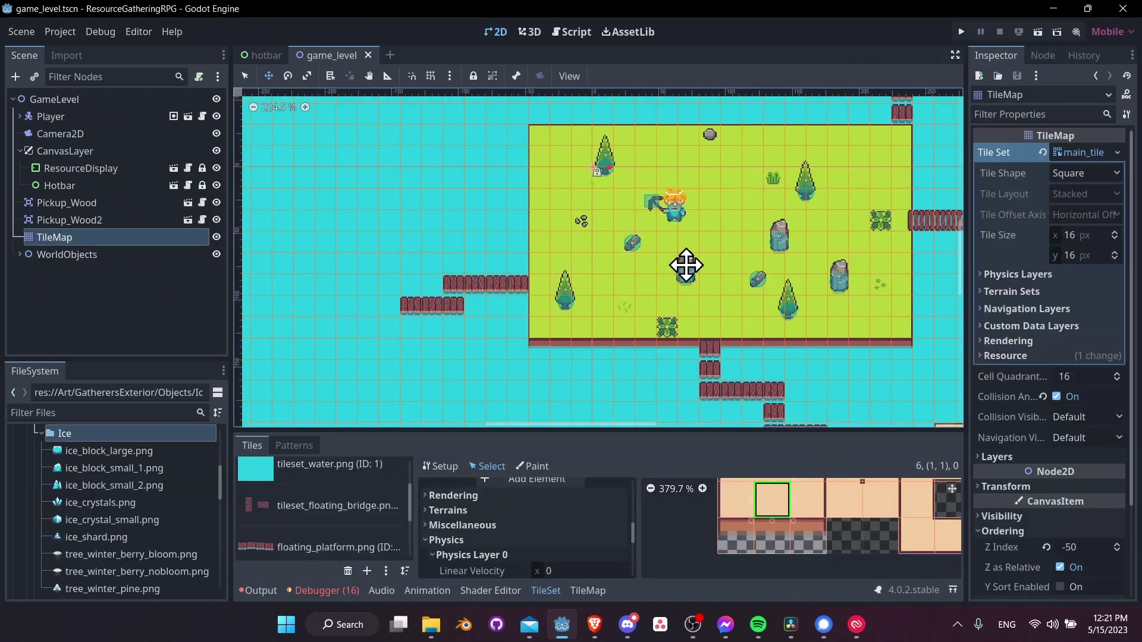
Step: Bring up the TileMap's painting tiles beside the grass island's west side and filter the project files for "dar"
scroll(417, 349, "right", 2)
scroll(512, 247, "left", 5)
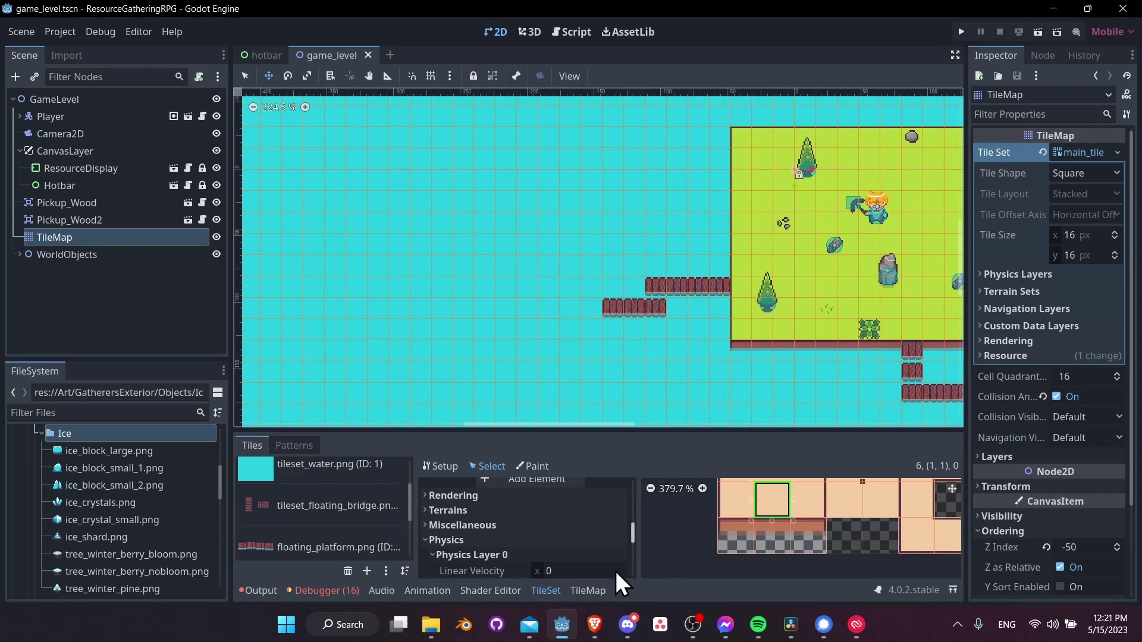
left_click(588, 592)
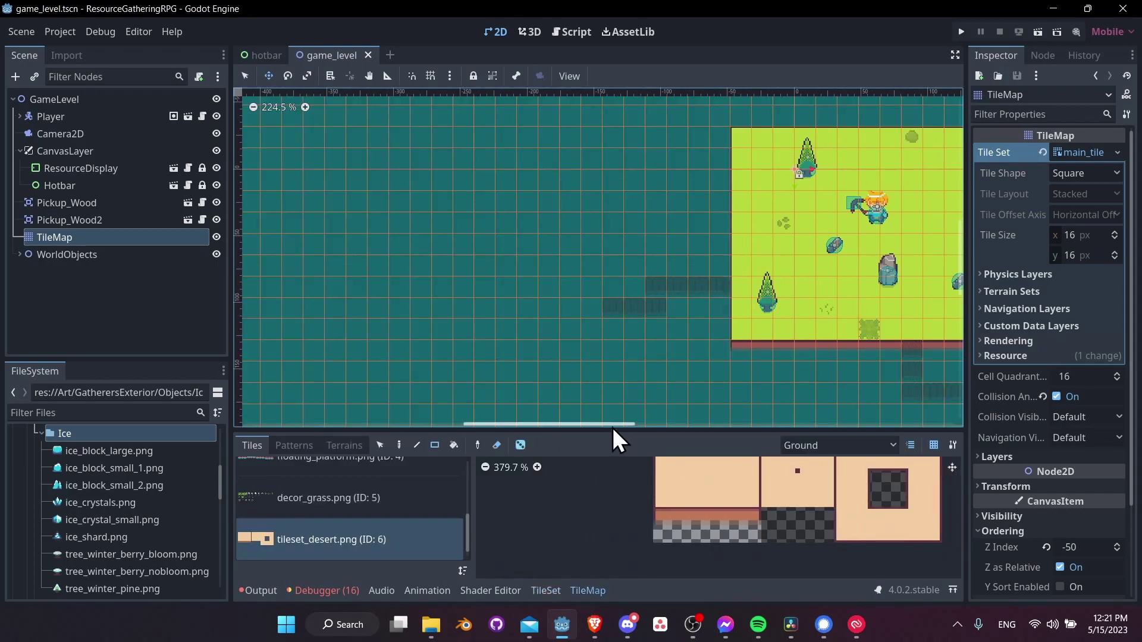
left_click_drag(612, 427, 593, 345)
scroll(124, 471, "up", 3)
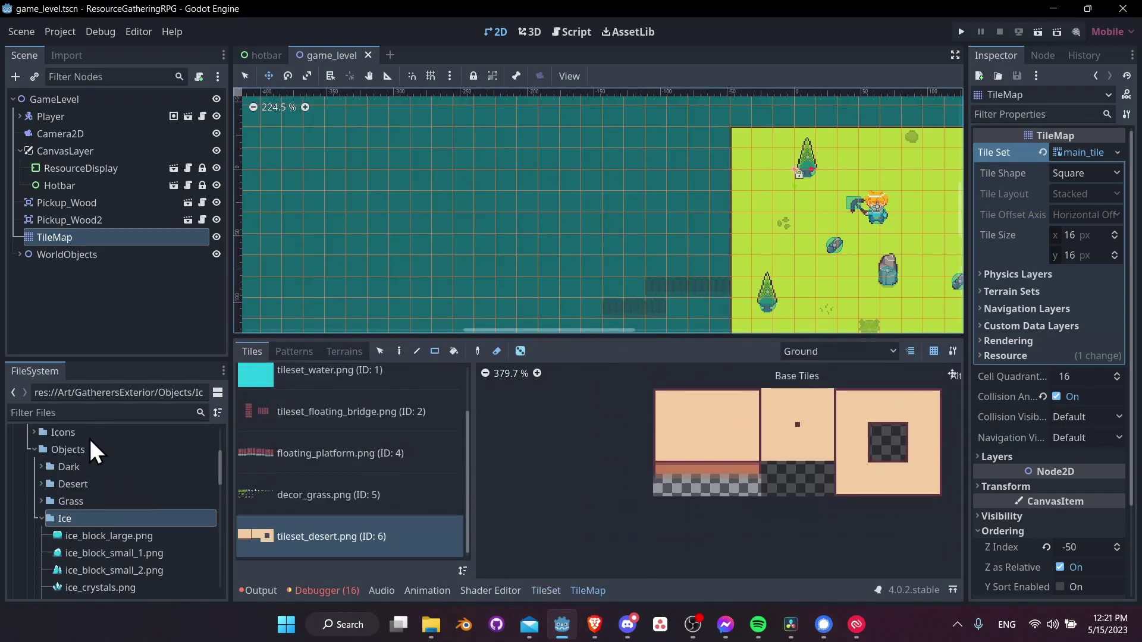
left_click(90, 413)
type("dar")
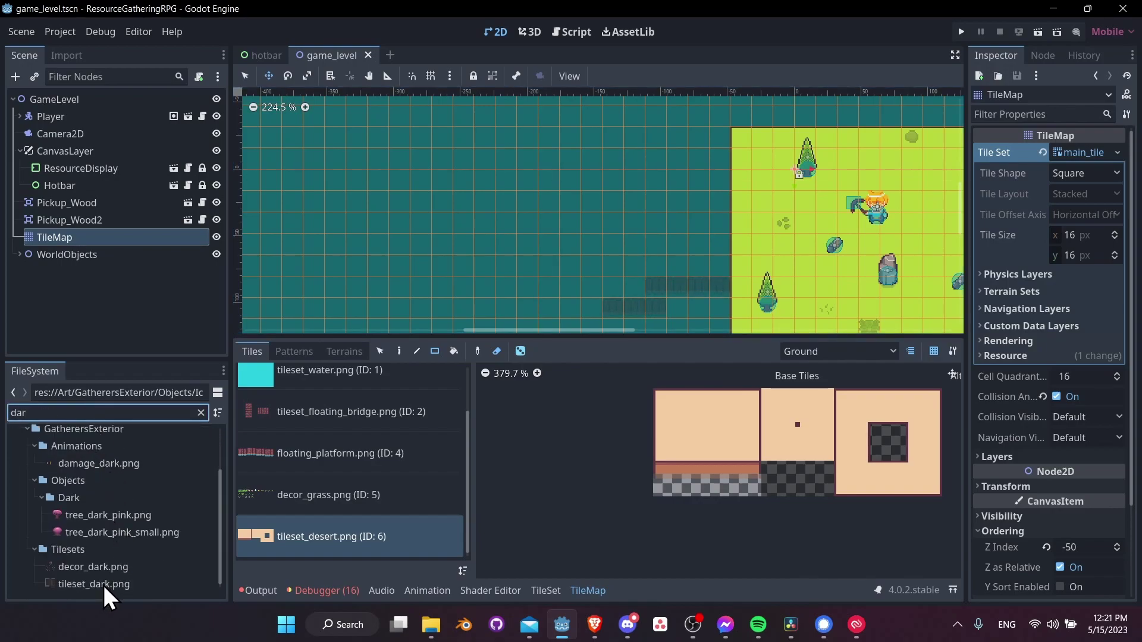
Step: Add tileset_dark.png to the TileMap's tile set, create its atlas tiles, and return to tile painting
left_click_drag(103, 585, 321, 526)
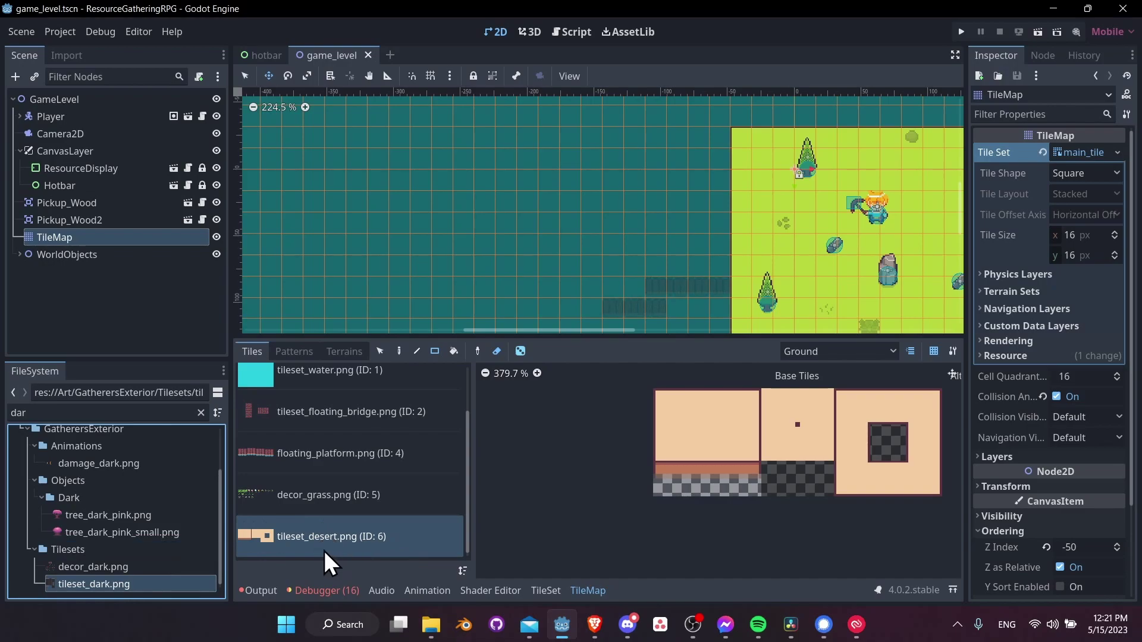
left_click_drag(568, 600, 349, 510)
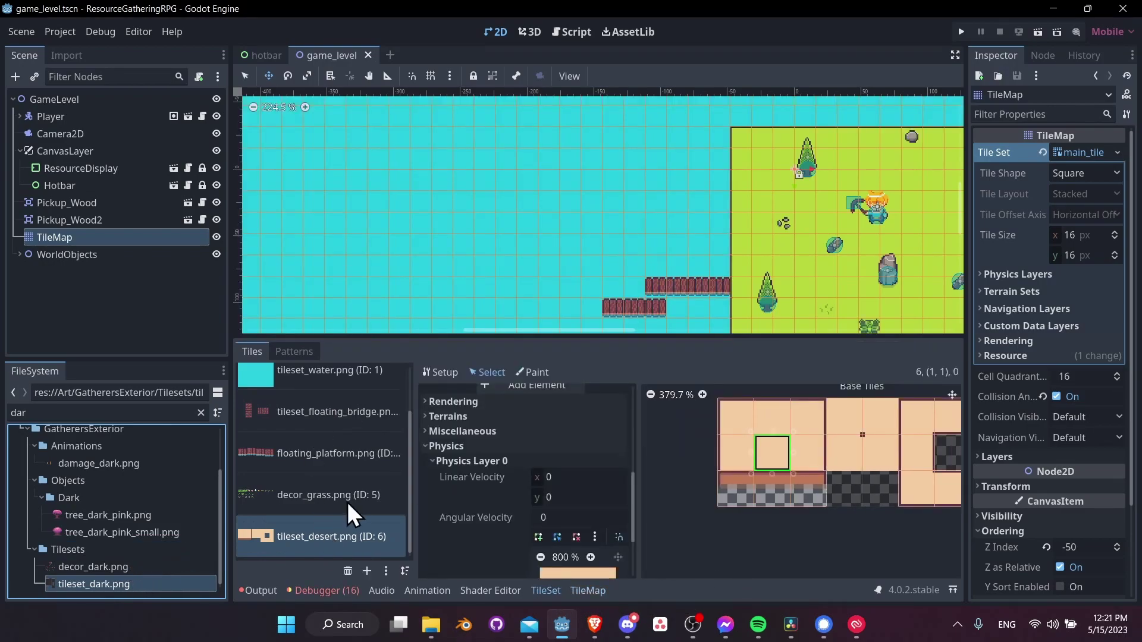
left_click(525, 337)
middle_click_drag(696, 477, 652, 490)
scroll(863, 470, "down", 1)
middle_click_drag(864, 474, 829, 482)
left_click(600, 592)
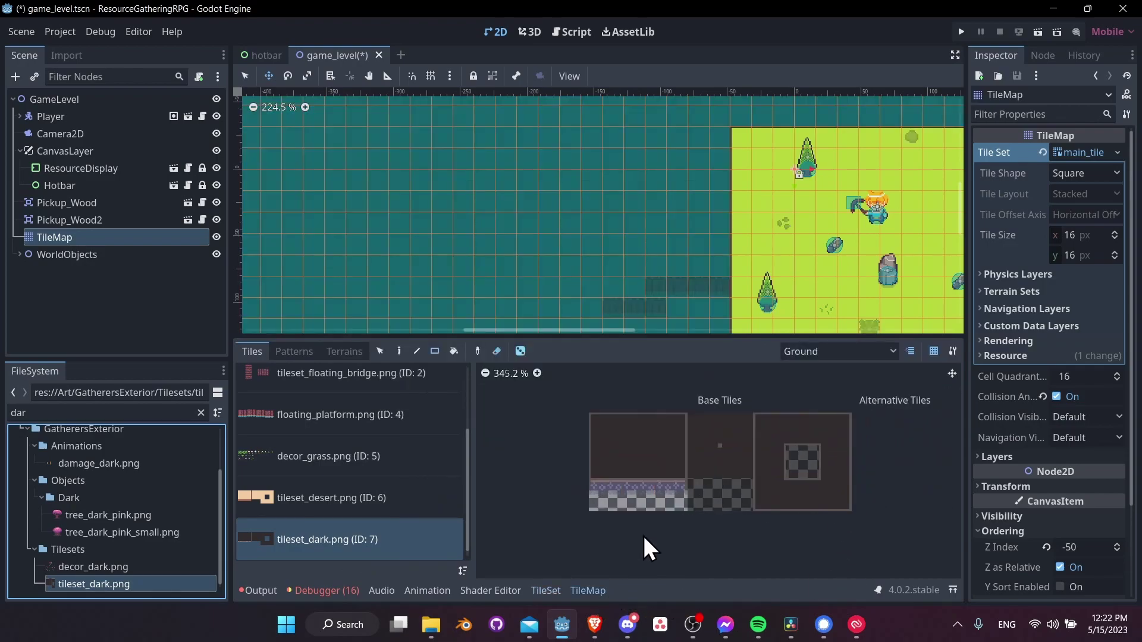
Step: Fill three adjoining rectangles with the plain dark ground tile west of the grass island on the Ground layer
middle_click_drag(592, 229, 668, 180)
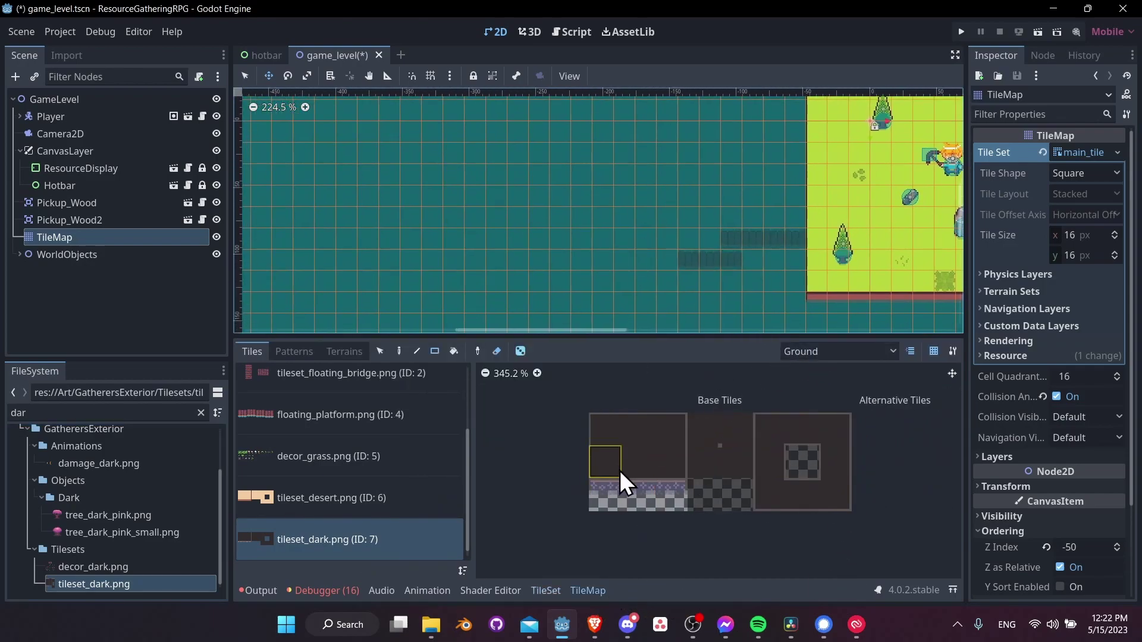
left_click(627, 472)
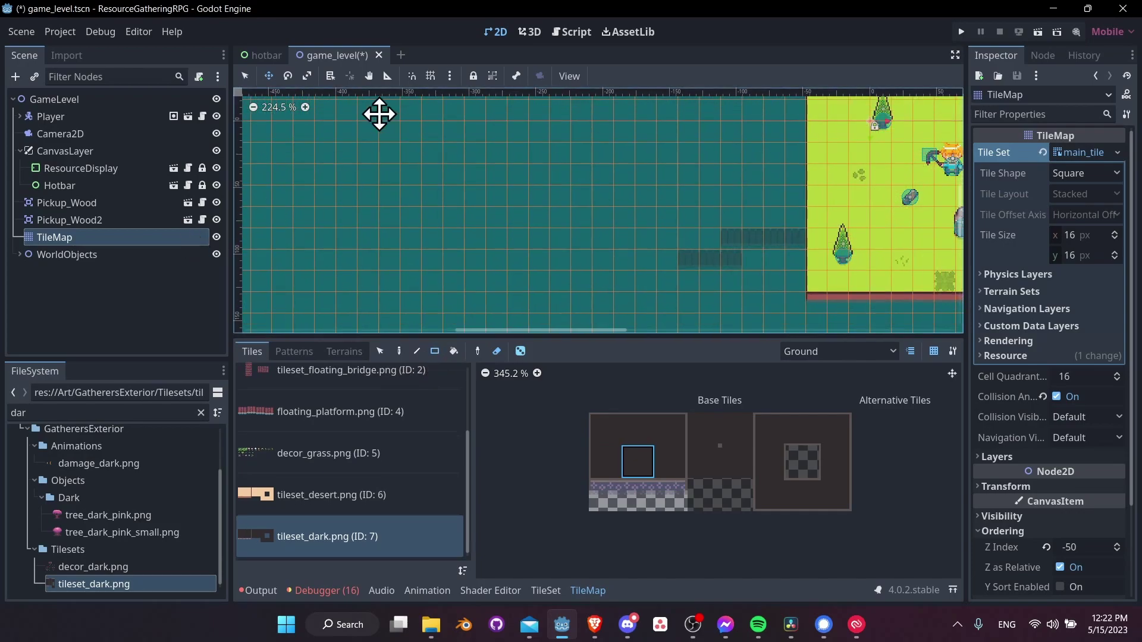
left_click(472, 80)
left_click(202, 237)
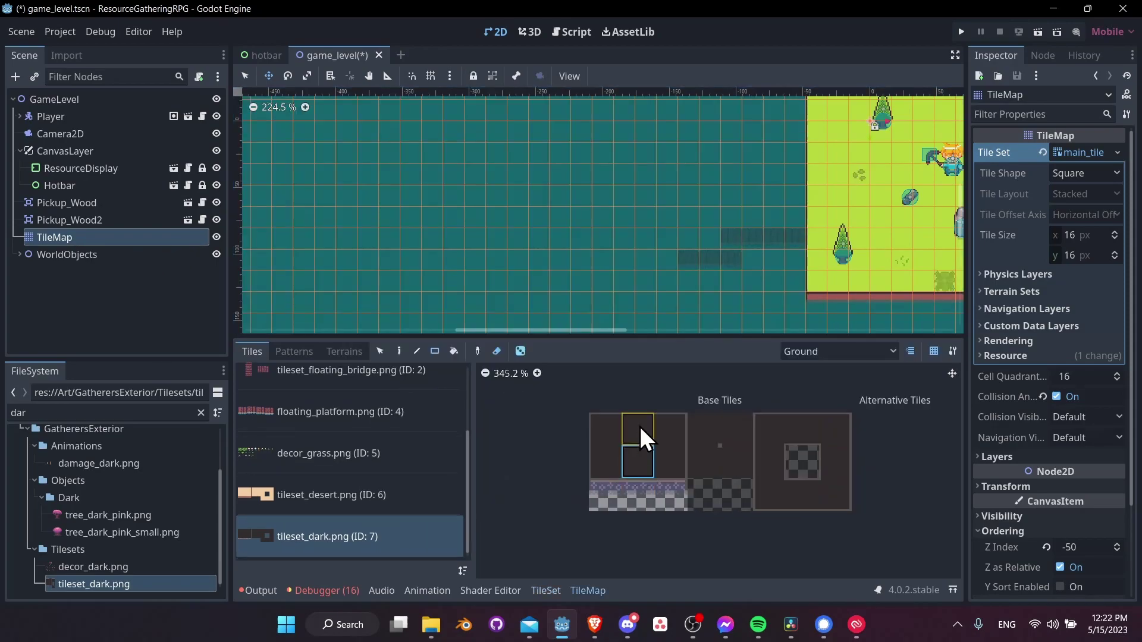
left_click(647, 457)
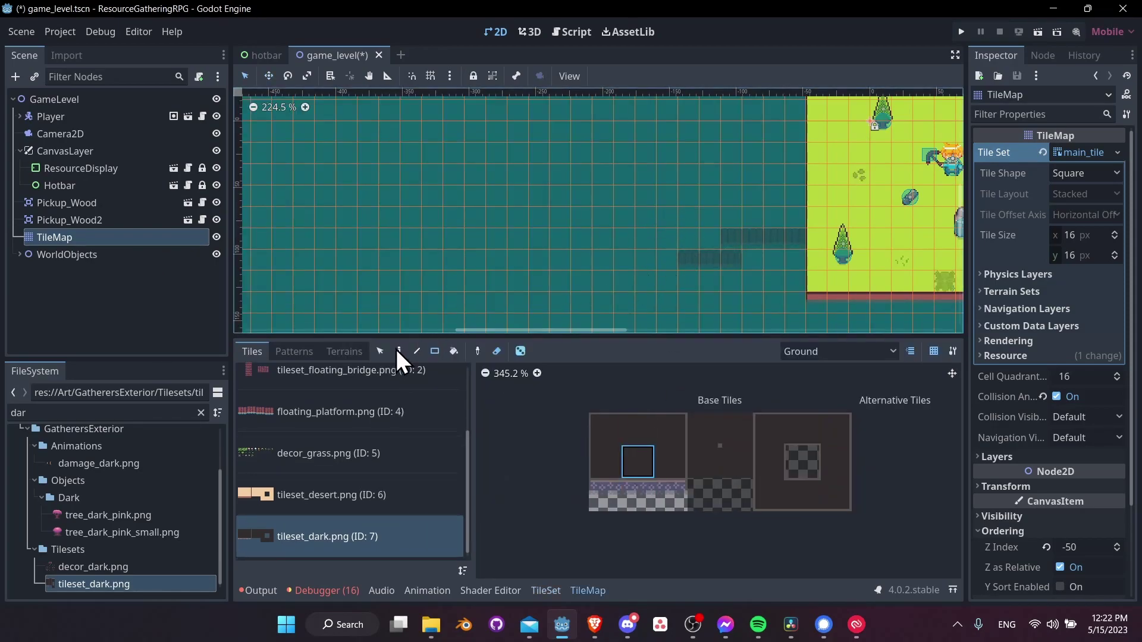
left_click(435, 351)
left_click_drag(374, 158, 483, 224)
middle_click_drag(503, 255, 510, 224)
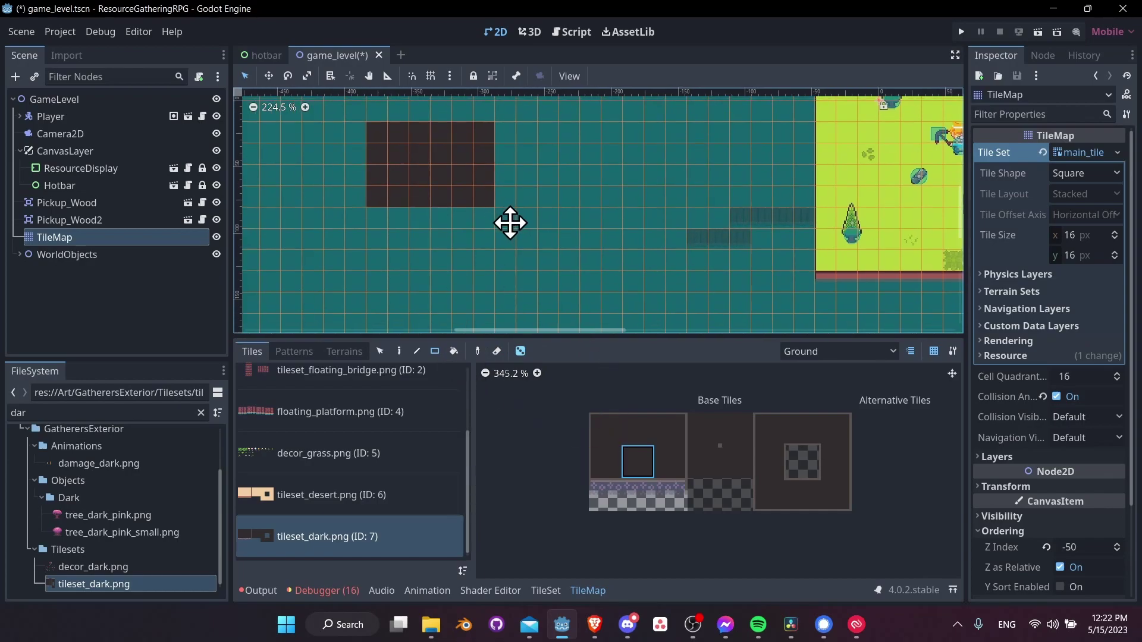
left_click_drag(447, 215, 568, 277)
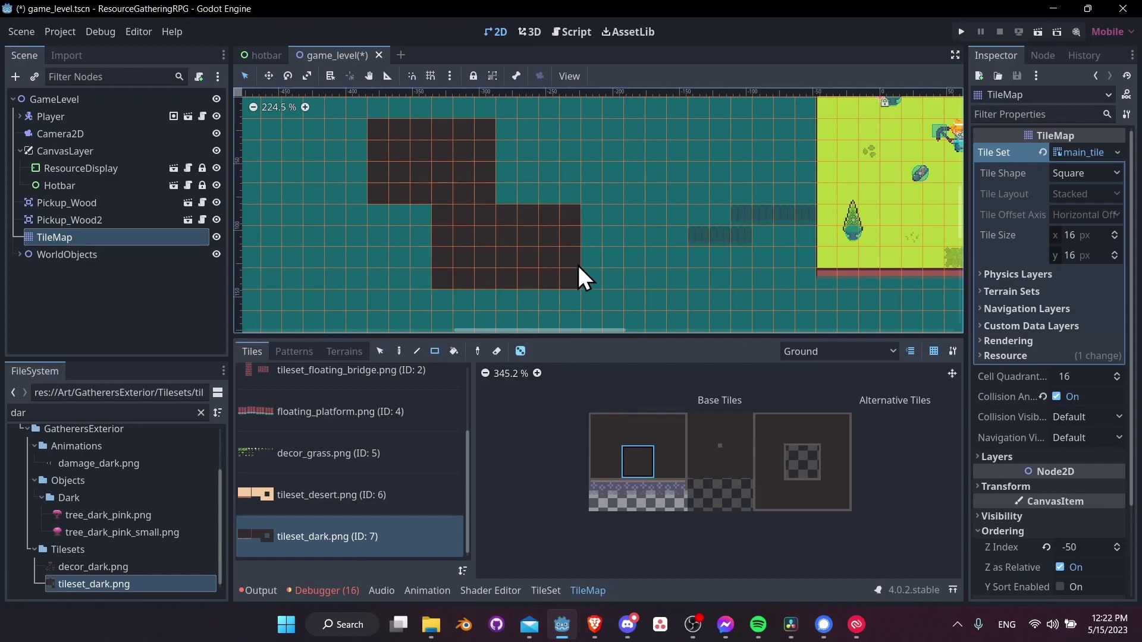
left_click_drag(576, 238, 613, 151)
Step: Paint the dark island's outer border tiles, including the patterned lower edge at its southeastern notch
middle_click_drag(606, 278, 631, 294)
scroll(630, 293, "up", 2)
left_click(605, 462)
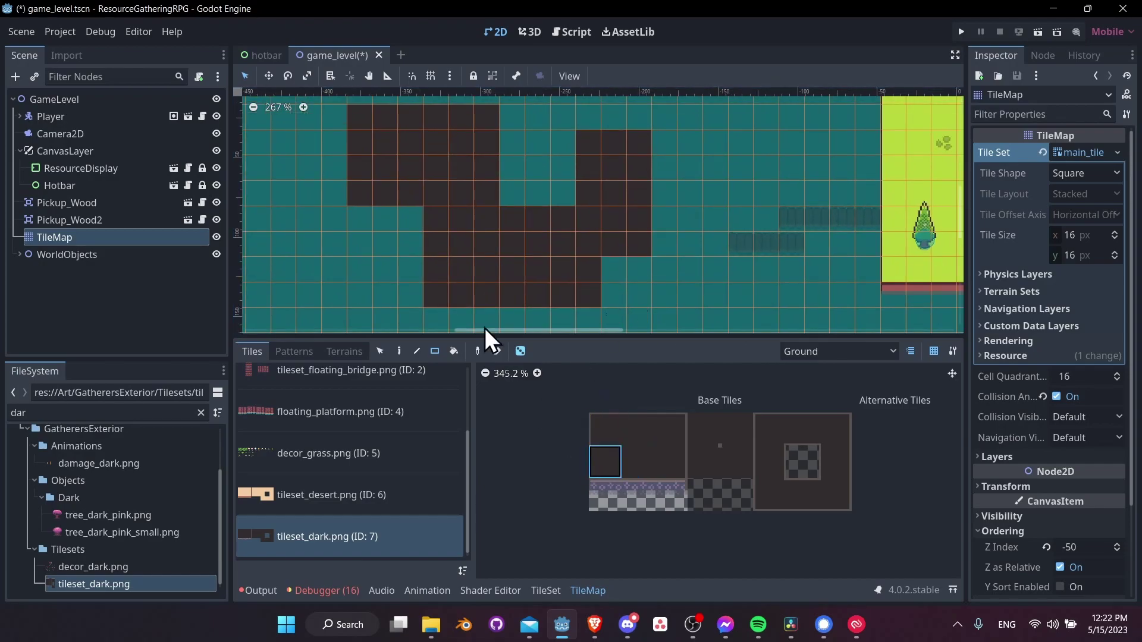
middle_click_drag(390, 198, 444, 223)
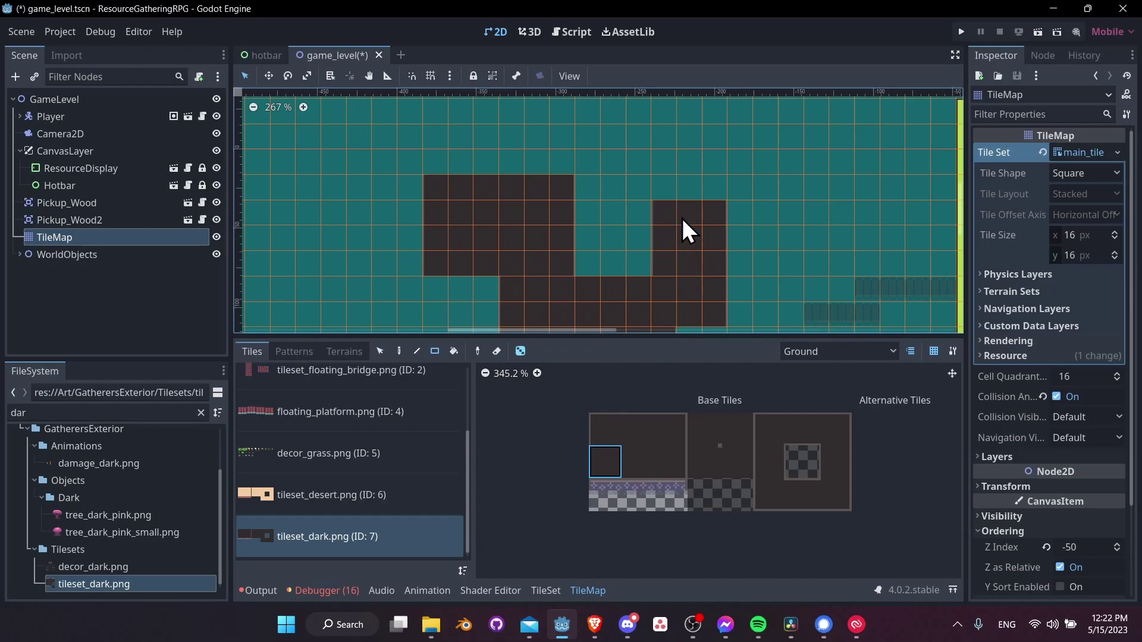
scroll(684, 231, "up", 6)
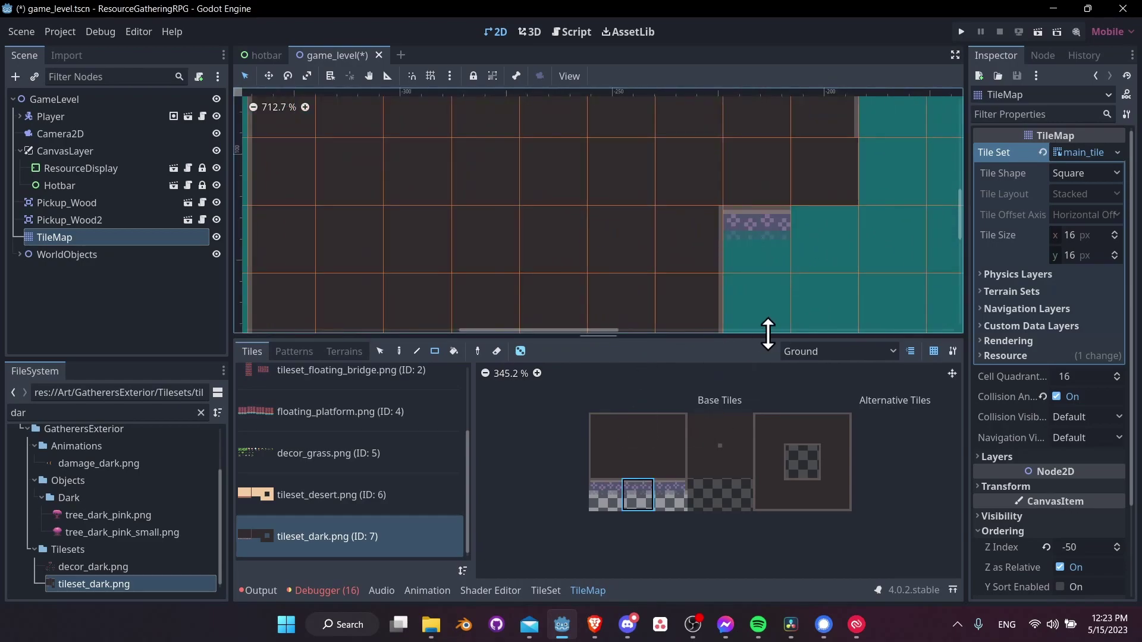
left_click(668, 491)
left_click(810, 240)
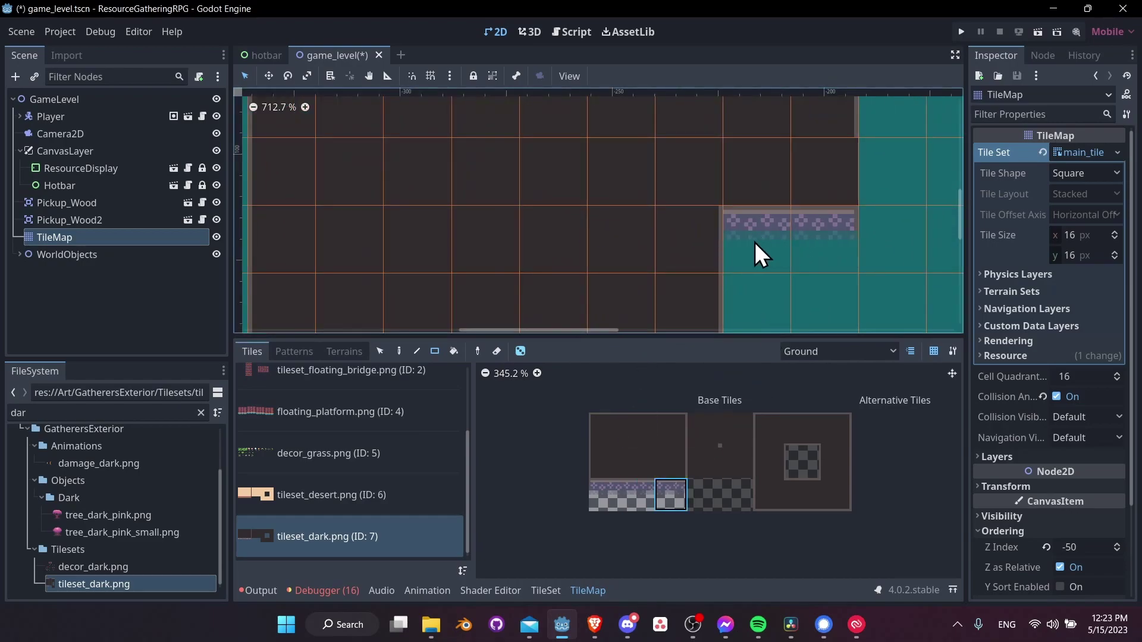
Step: Paint the edge and inner-corner tiles around the dark island's northern notch and remaining recesses, and save the scene
scroll(746, 226, "down", 4)
middle_click_drag(380, 178, 553, 262)
scroll(555, 263, "up", 4)
left_click_drag(464, 144, 677, 149)
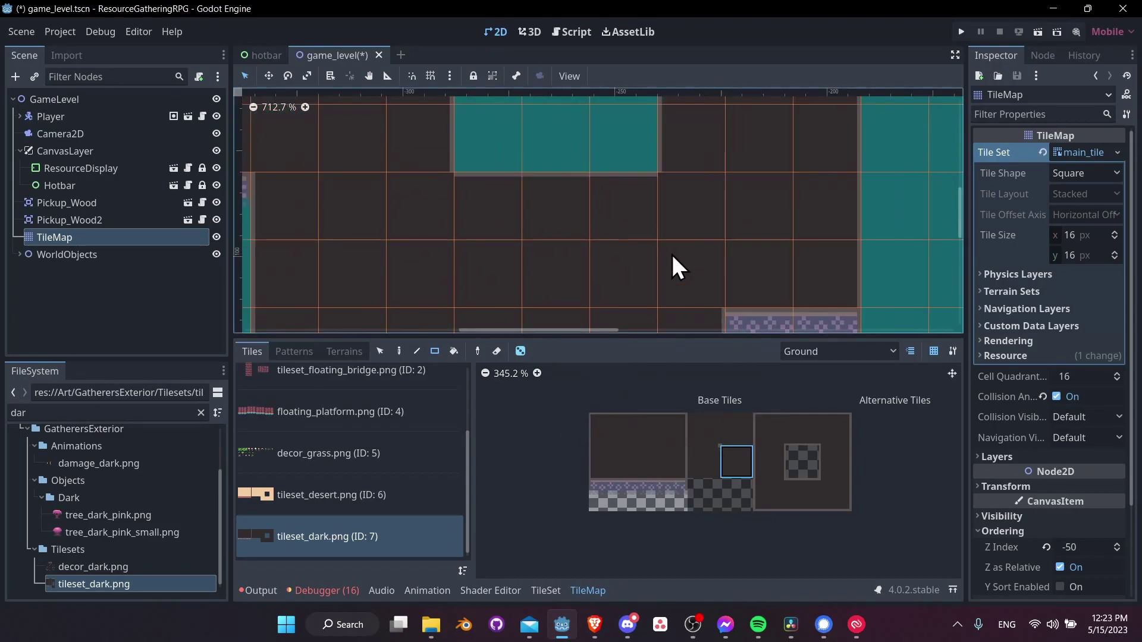
left_click(701, 469)
scroll(820, 105, "down", 3)
middle_click_drag(467, 160, 545, 212)
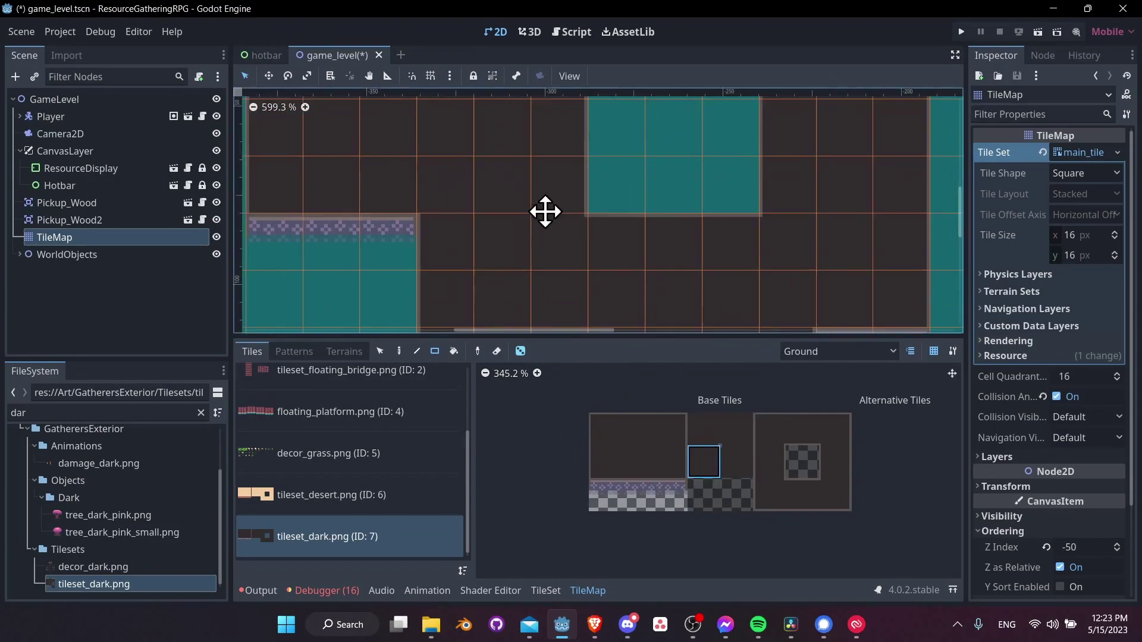
middle_click_drag(793, 122, 667, 242)
middle_click_drag(684, 323, 707, 93)
middle_click_drag(653, 257, 870, 169)
middle_click_drag(619, 205, 701, 242)
scroll(701, 242, "down", 3)
key("ctrl+s")
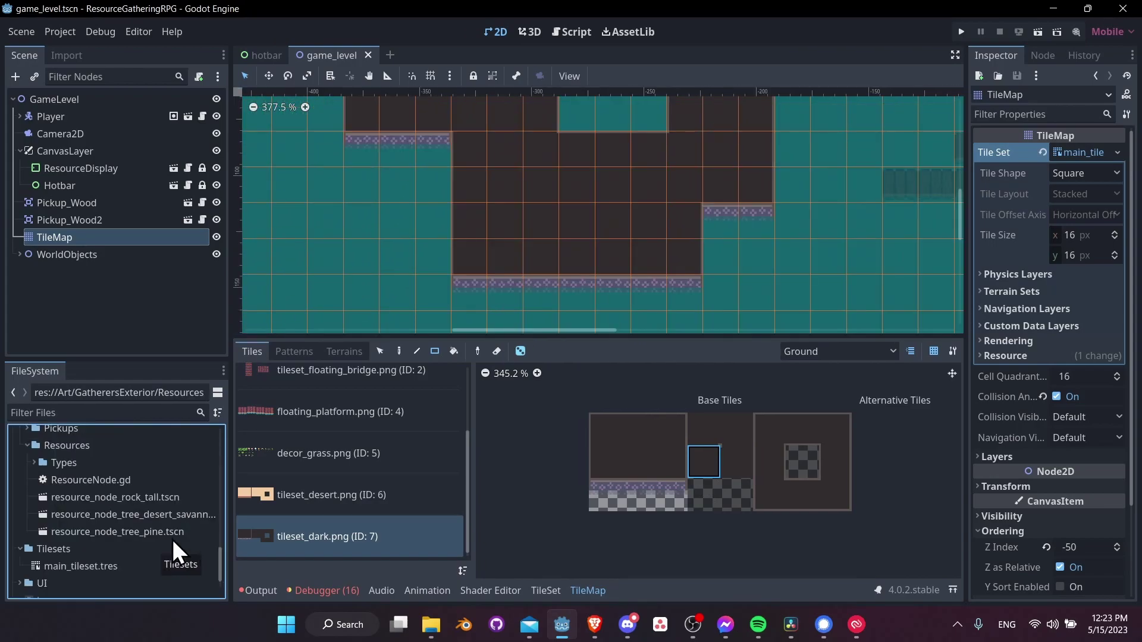
Step: Duplicate resource_node_tree_pine.tscn as resource_node_tree_dark.tscn
left_click_drag(229, 537, 286, 537)
left_click(262, 532)
key("ctrl+d")
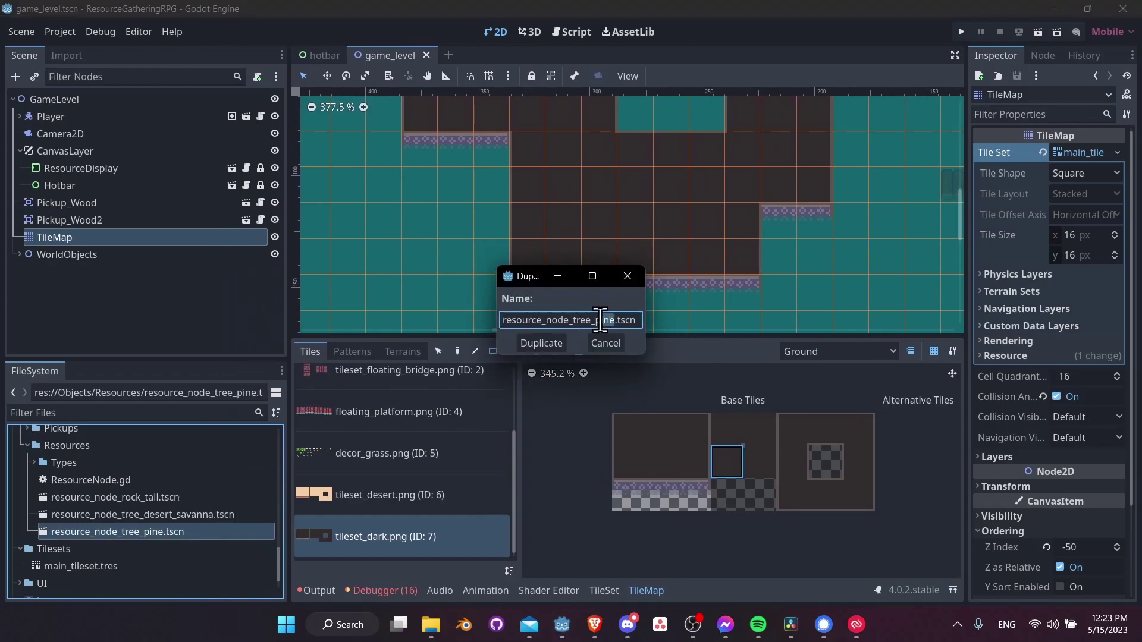
type("dark")
key("Return")
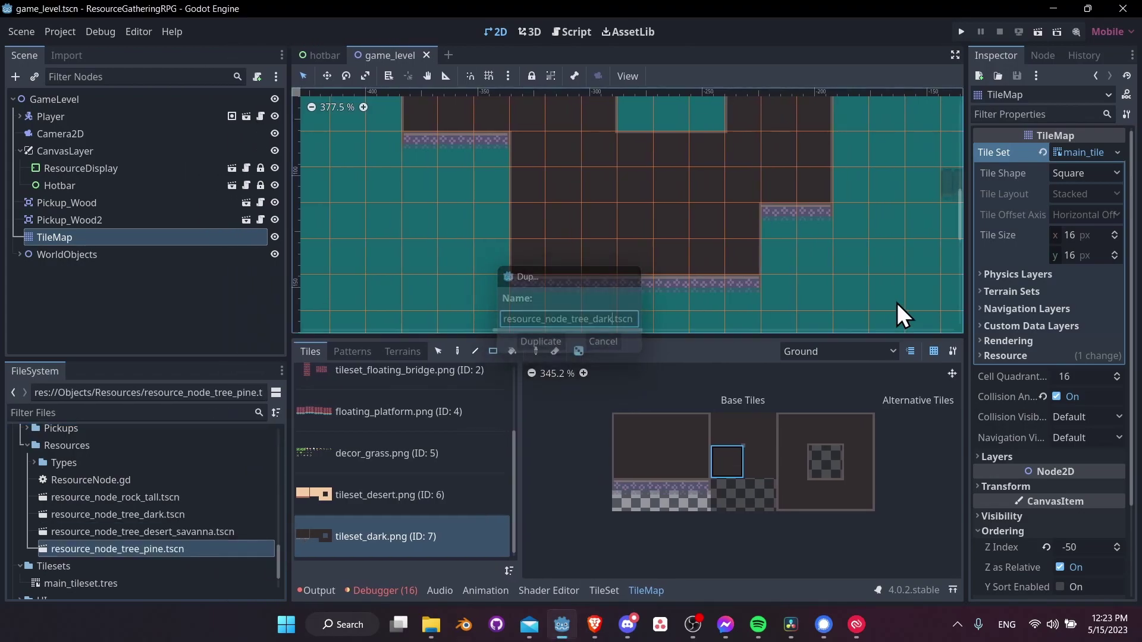
Step: Open resource_node_tree_pine.tscn and set its Sprite2D texture to the small pink tree from the Art/GatherersExterior/Objects/Dark folder
double_click(204, 549)
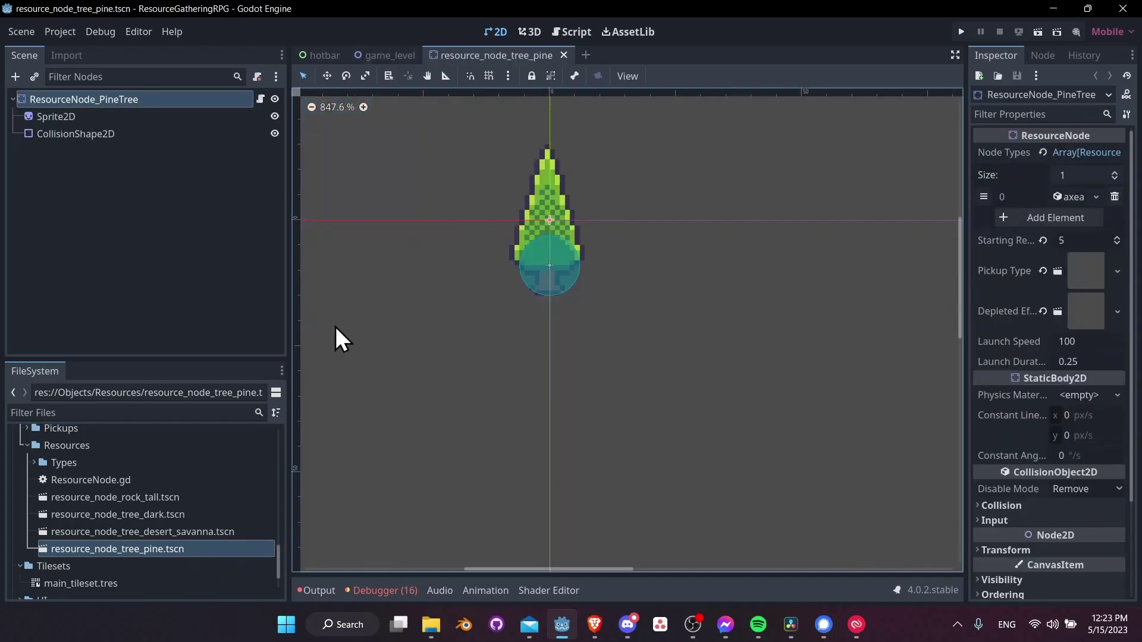
left_click(54, 116)
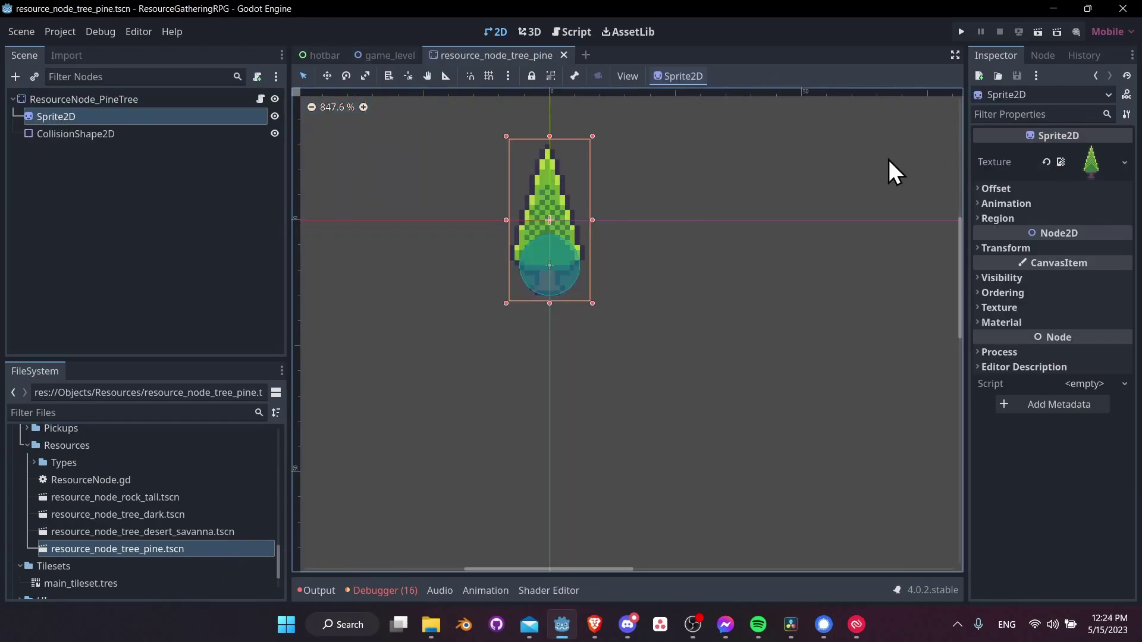
left_click(1124, 162)
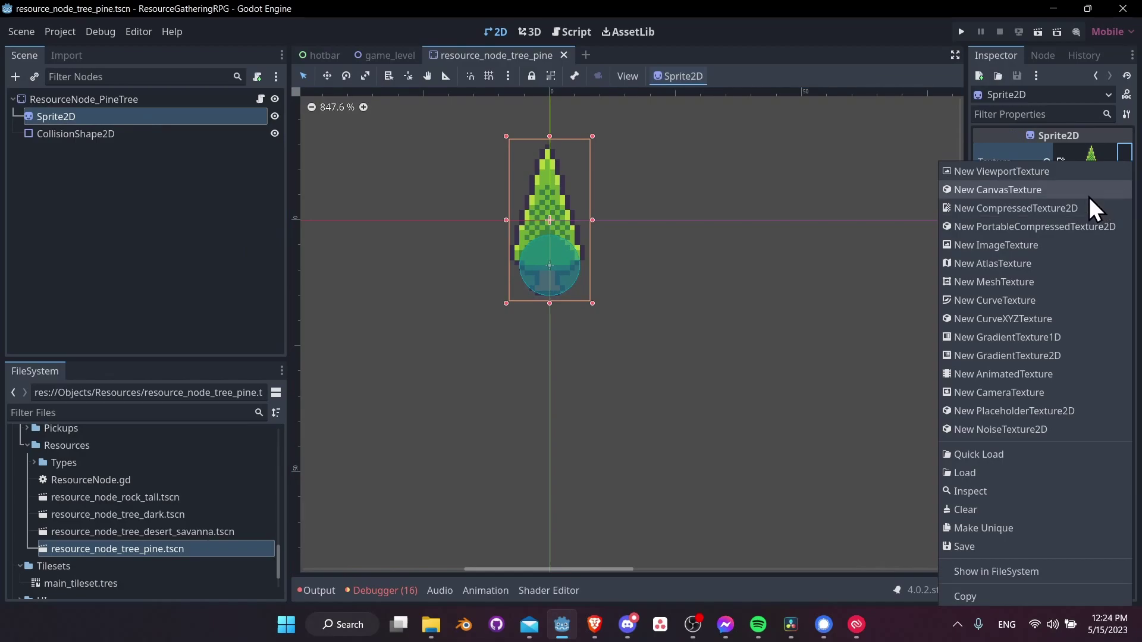
left_click(1005, 472)
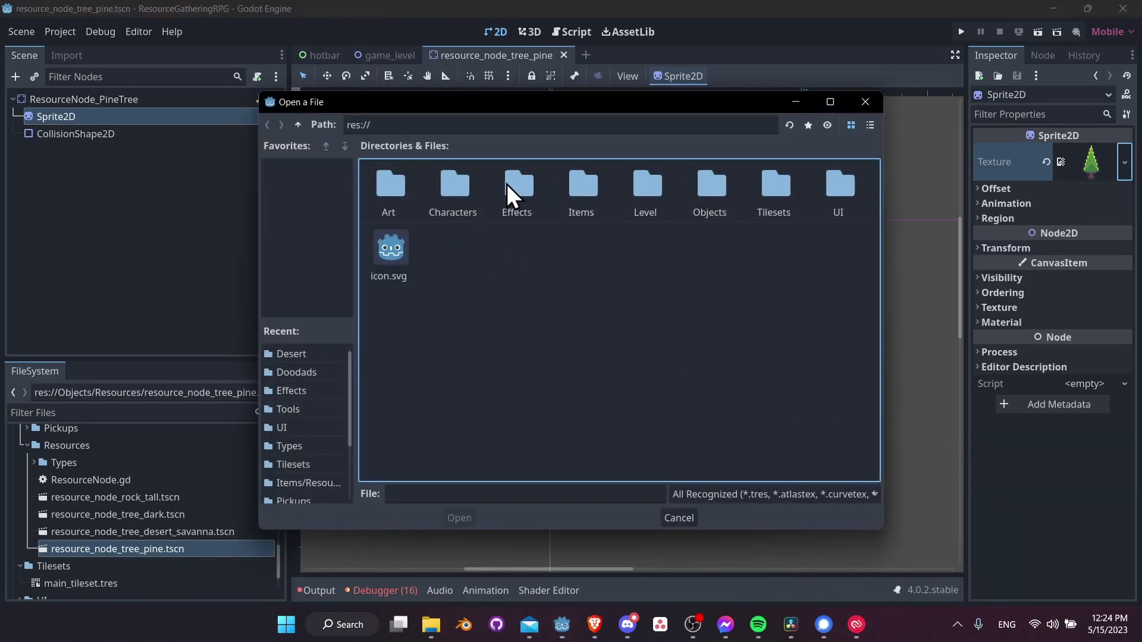
double_click(403, 184)
double_click(394, 197)
double_click(559, 183)
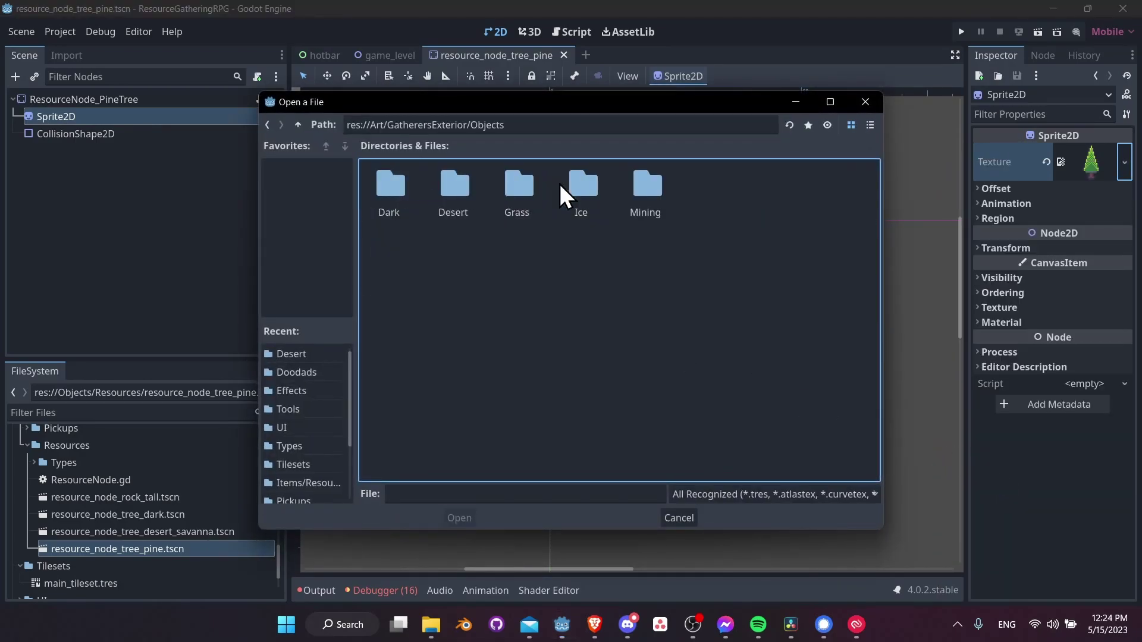
double_click(407, 187)
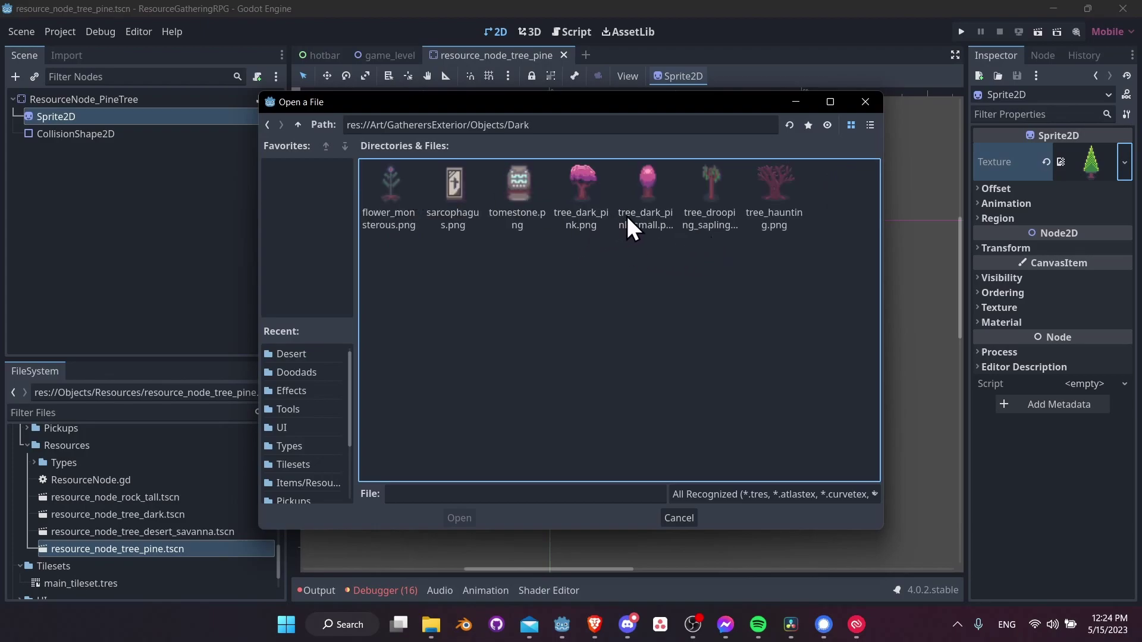
double_click(644, 212)
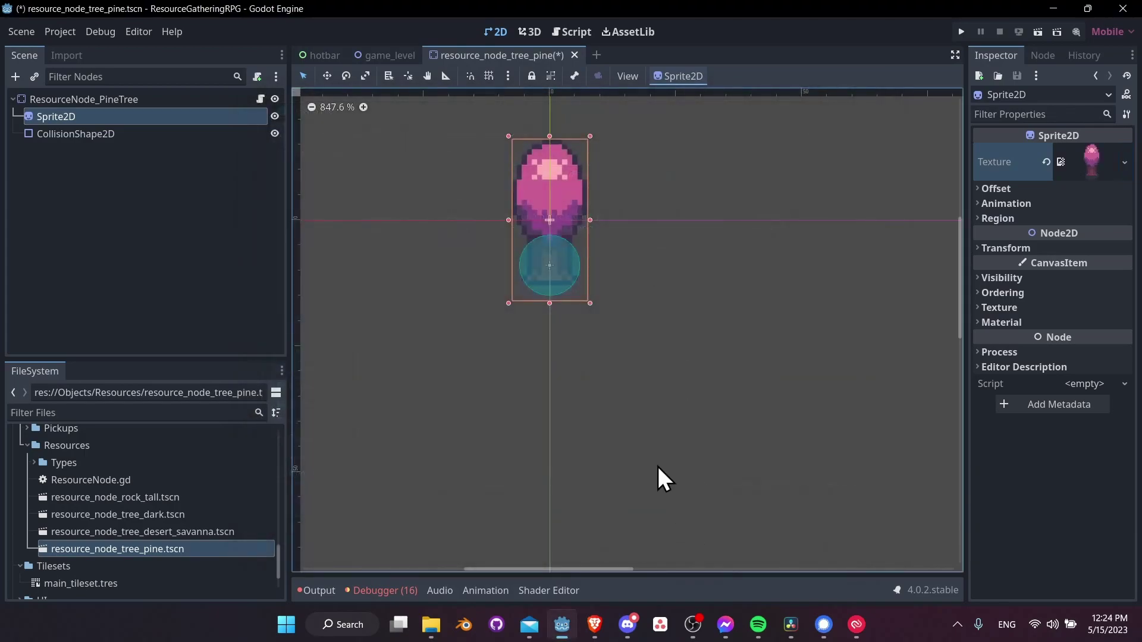
middle_click_drag(712, 232, 710, 238)
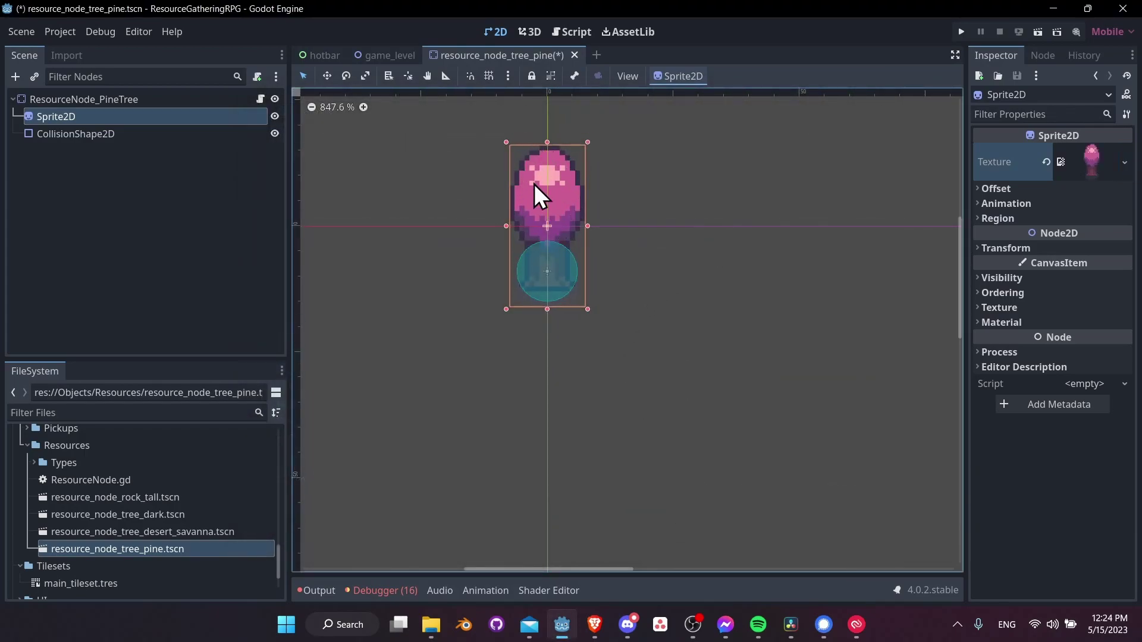
middle_click_drag(624, 260, 602, 282)
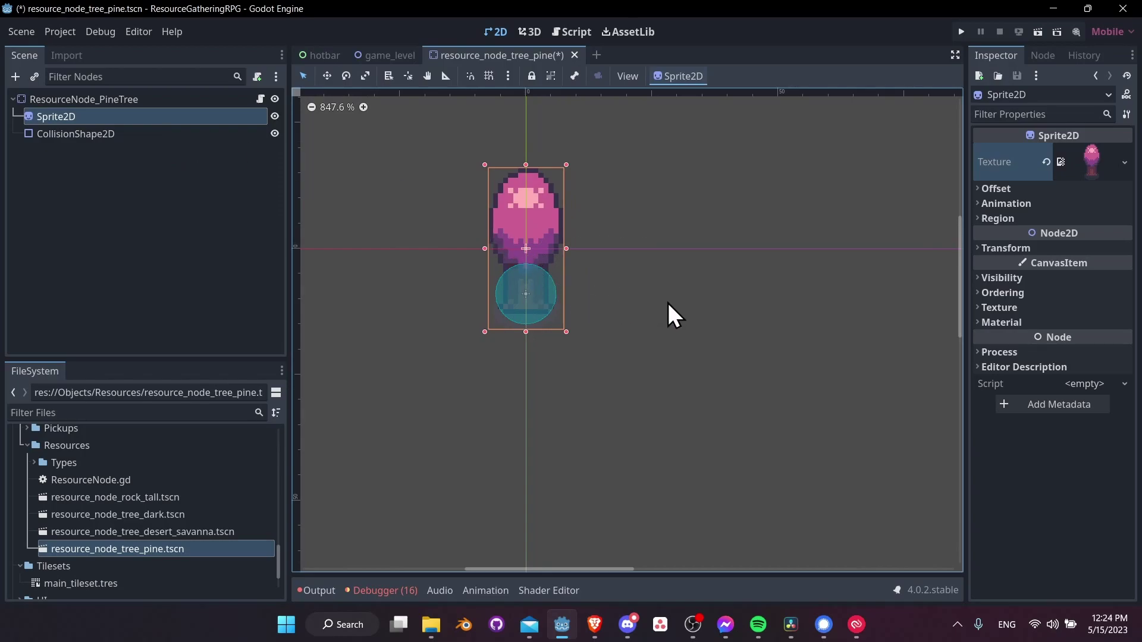
scroll(669, 303, "down", 1)
middle_click_drag(668, 302, 620, 269)
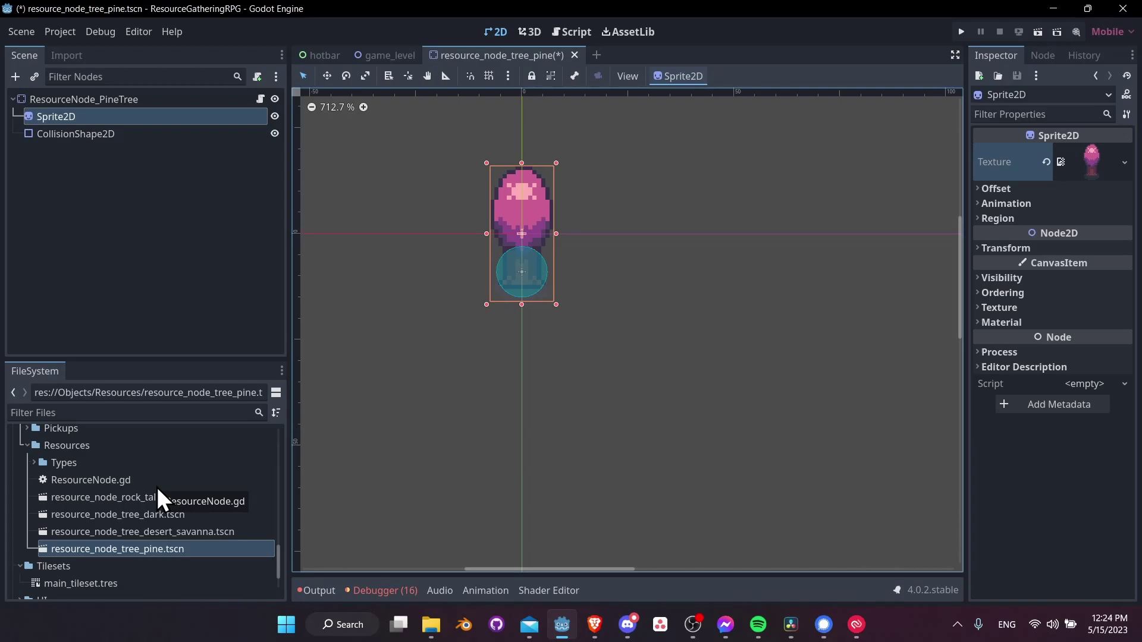
Step: Duplicate pickup_brown_wood.tscn as pickup_wood_dark.tscn and open the new scene
left_click(36, 459)
left_click(26, 488)
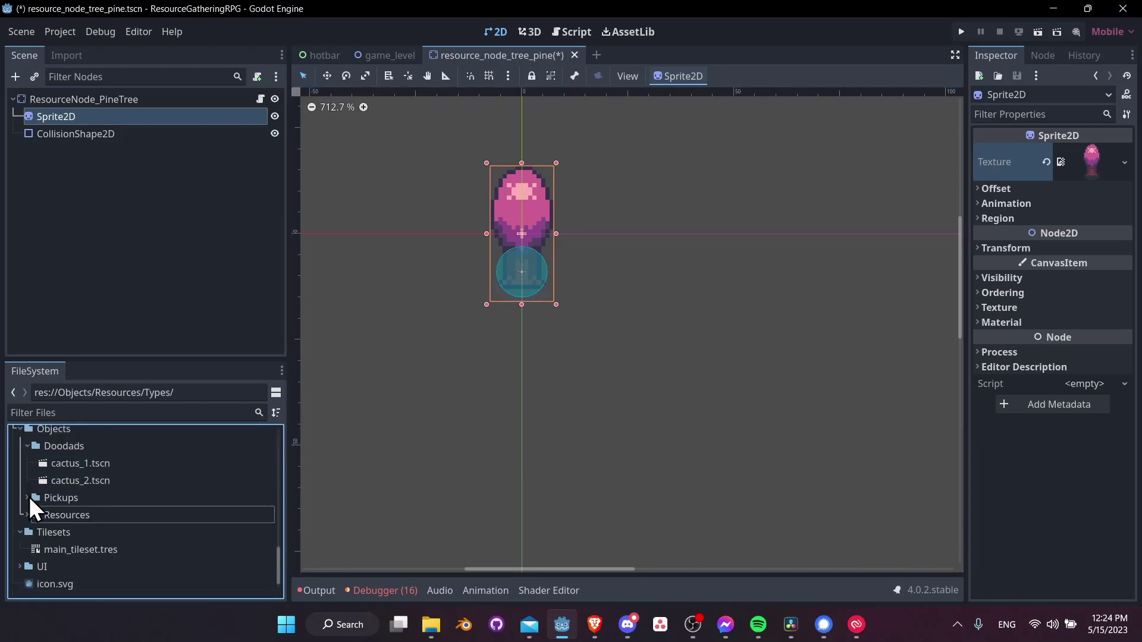
left_click(30, 498)
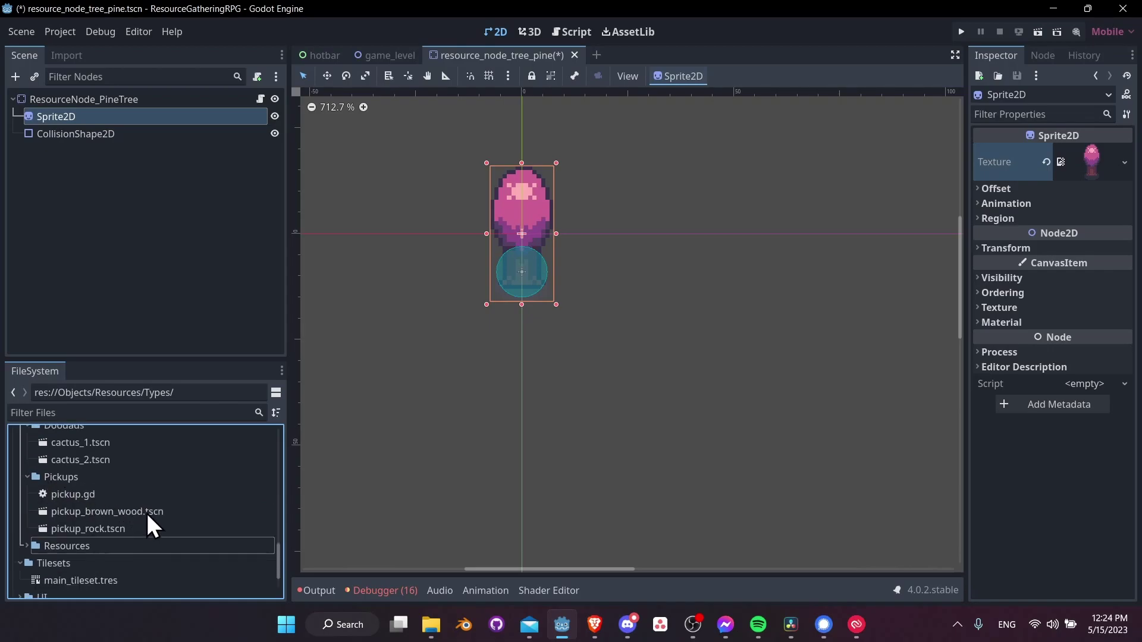
left_click(149, 512)
key("ctrl+d")
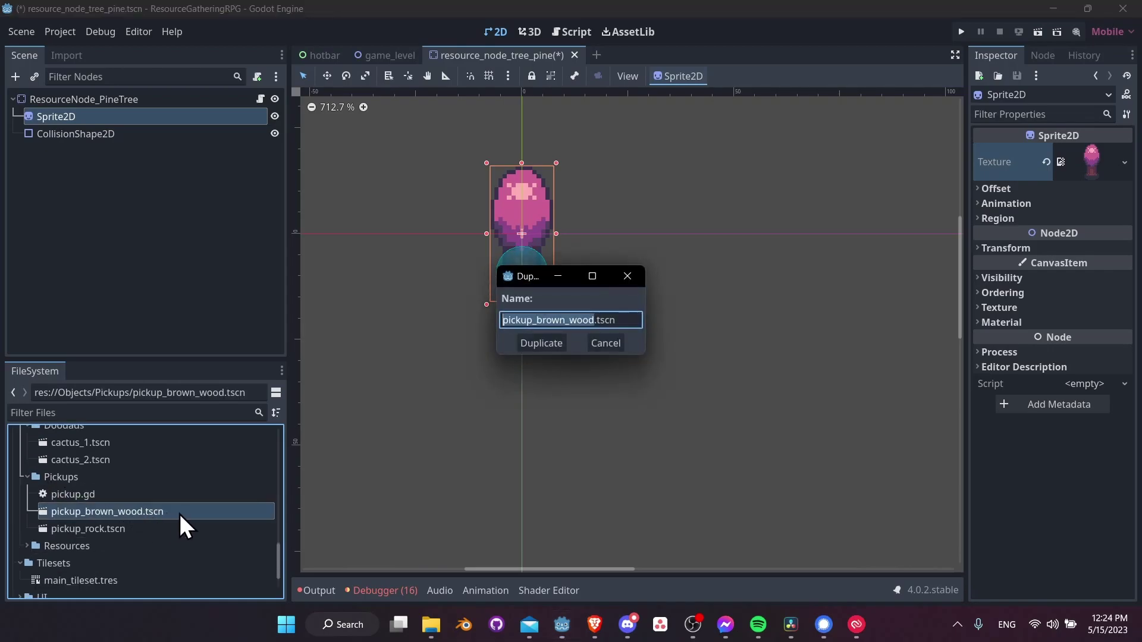
type("pickup_woo")
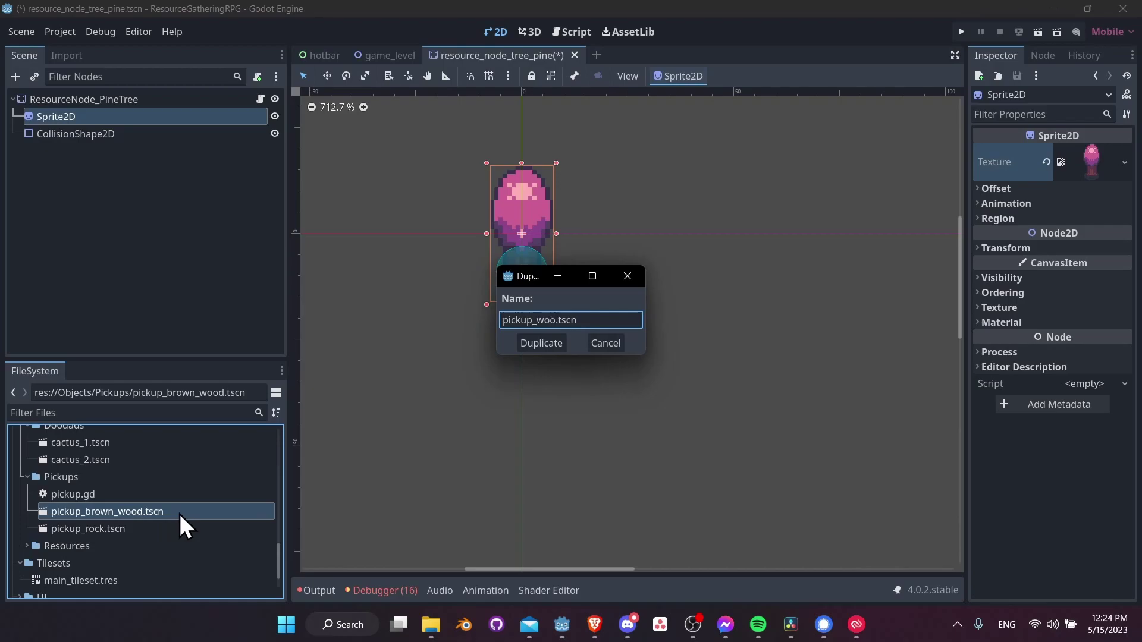
type("d_dark")
key("Return")
left_click(141, 566)
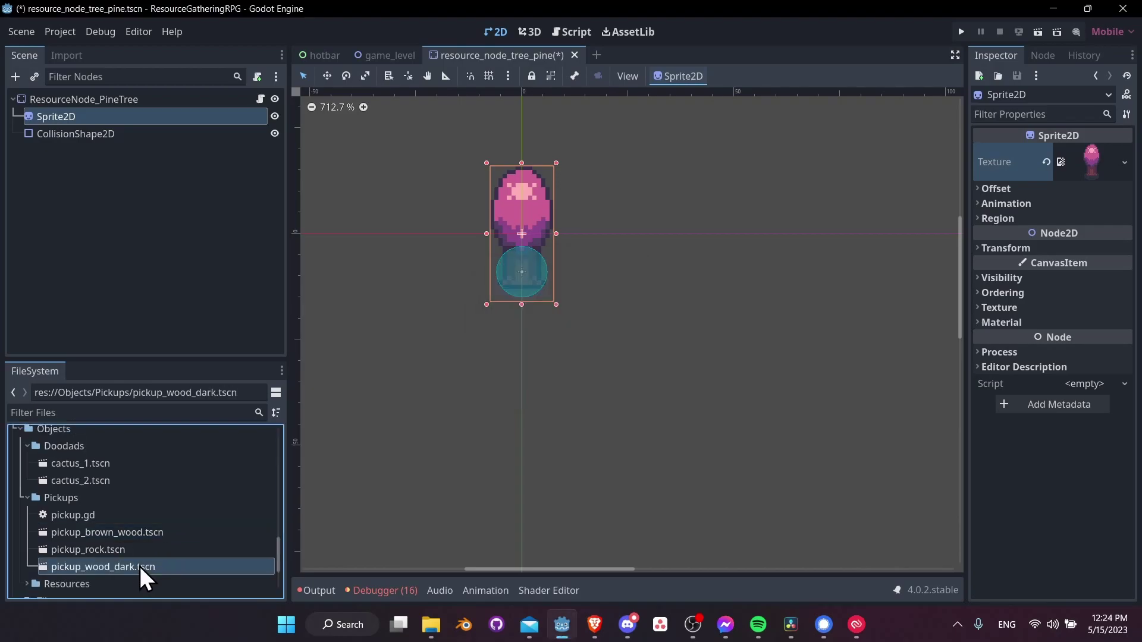
double_click(140, 566)
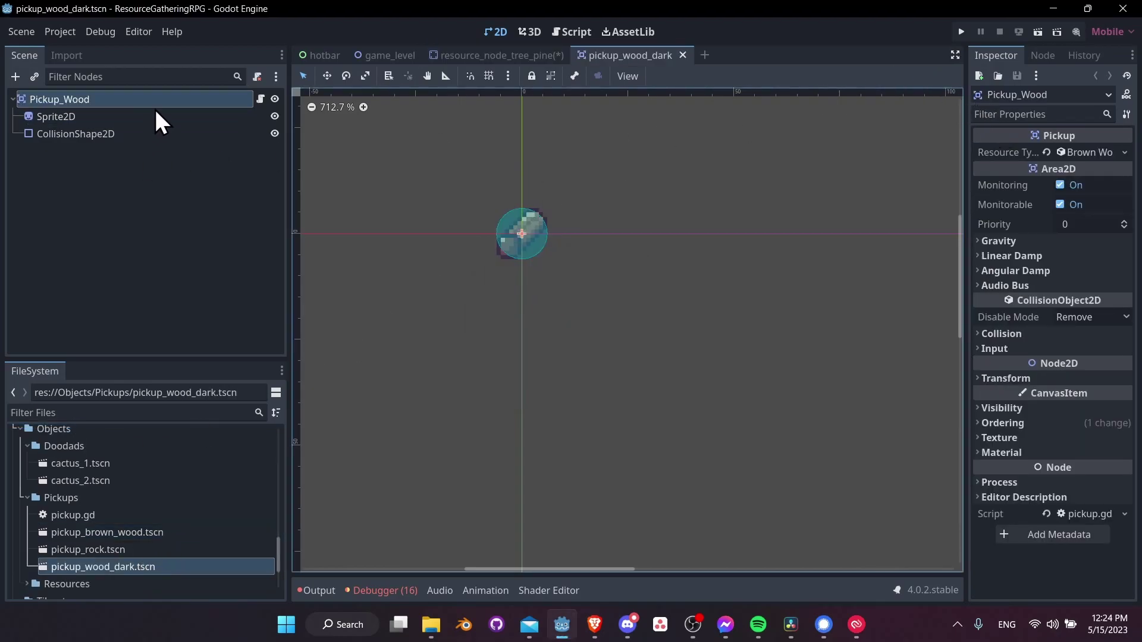